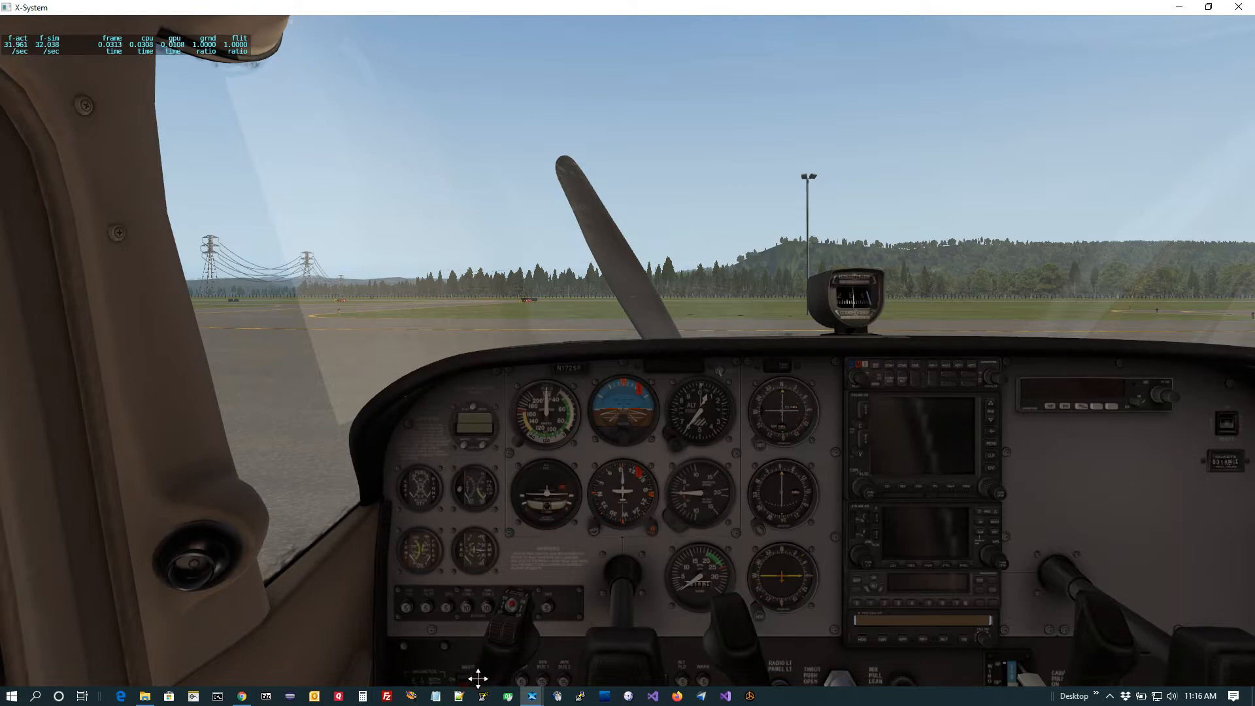
Step: Switch the view from the cockpit to the aircraft's Tail camera
mouse_move(265, 686)
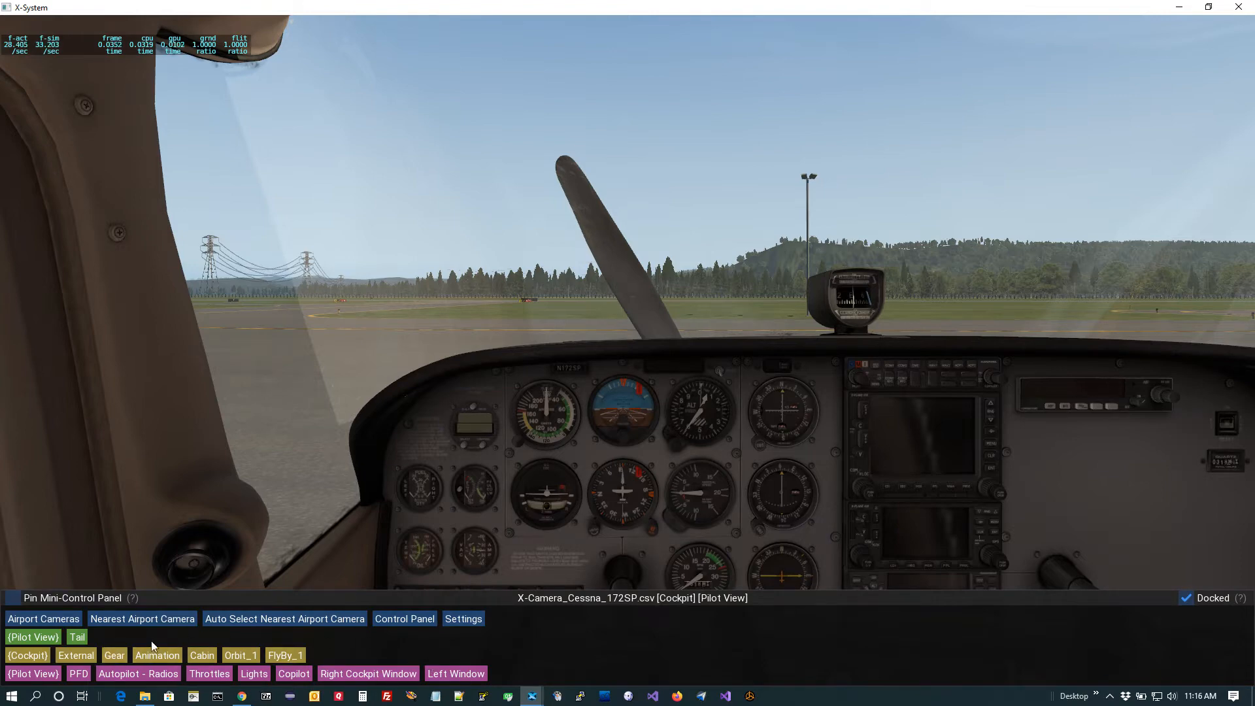
left_click(72, 637)
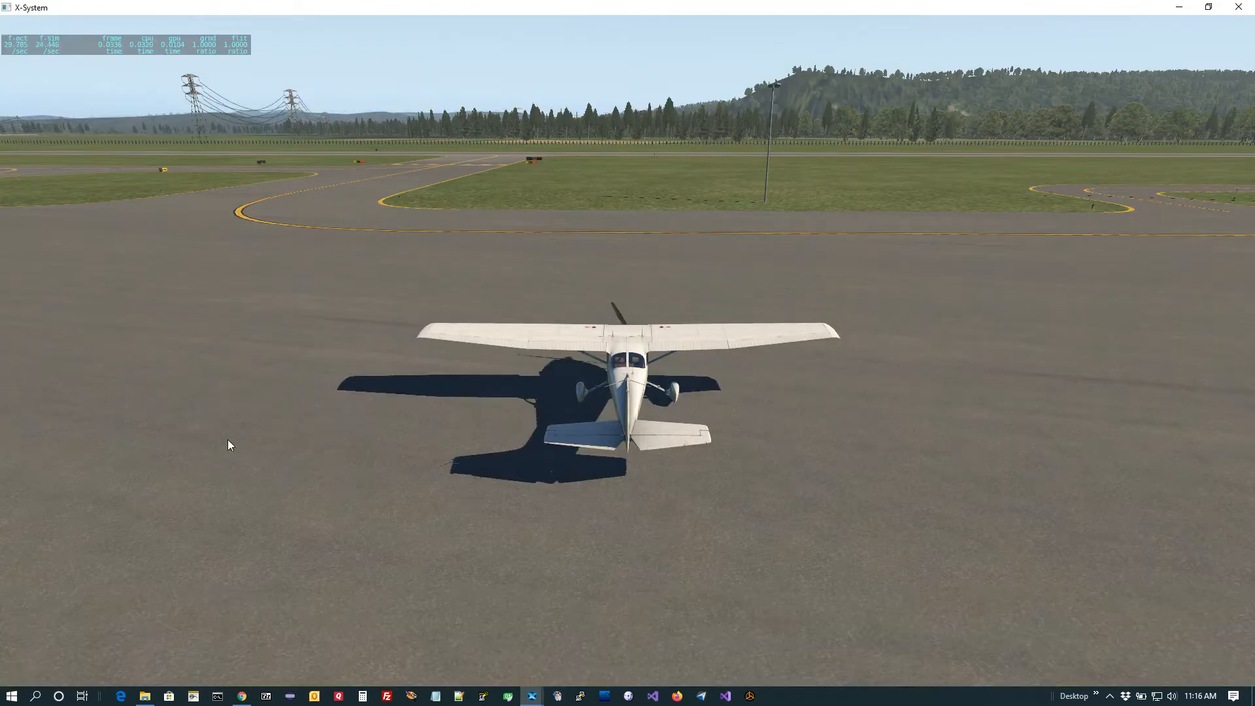
Step: Pin the Mini-Control Panel and turn on AI Perspective for the Tail camera
mouse_move(214, 683)
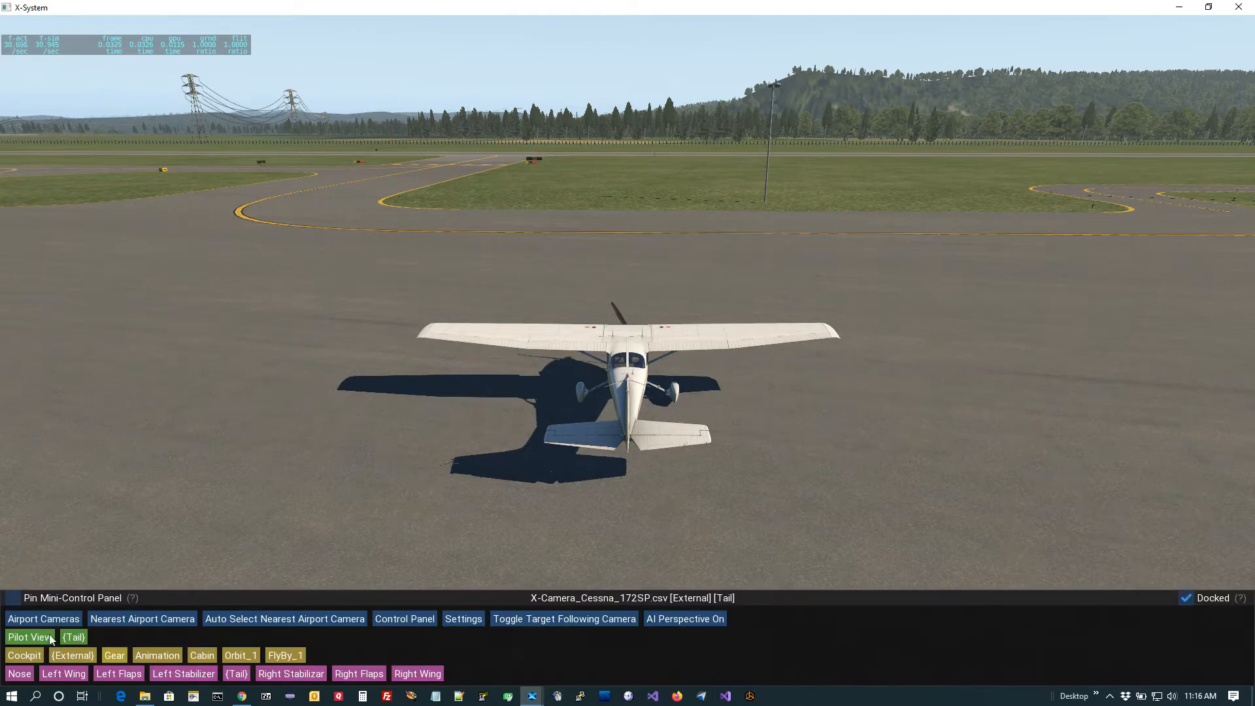
left_click(12, 598)
left_click(683, 618)
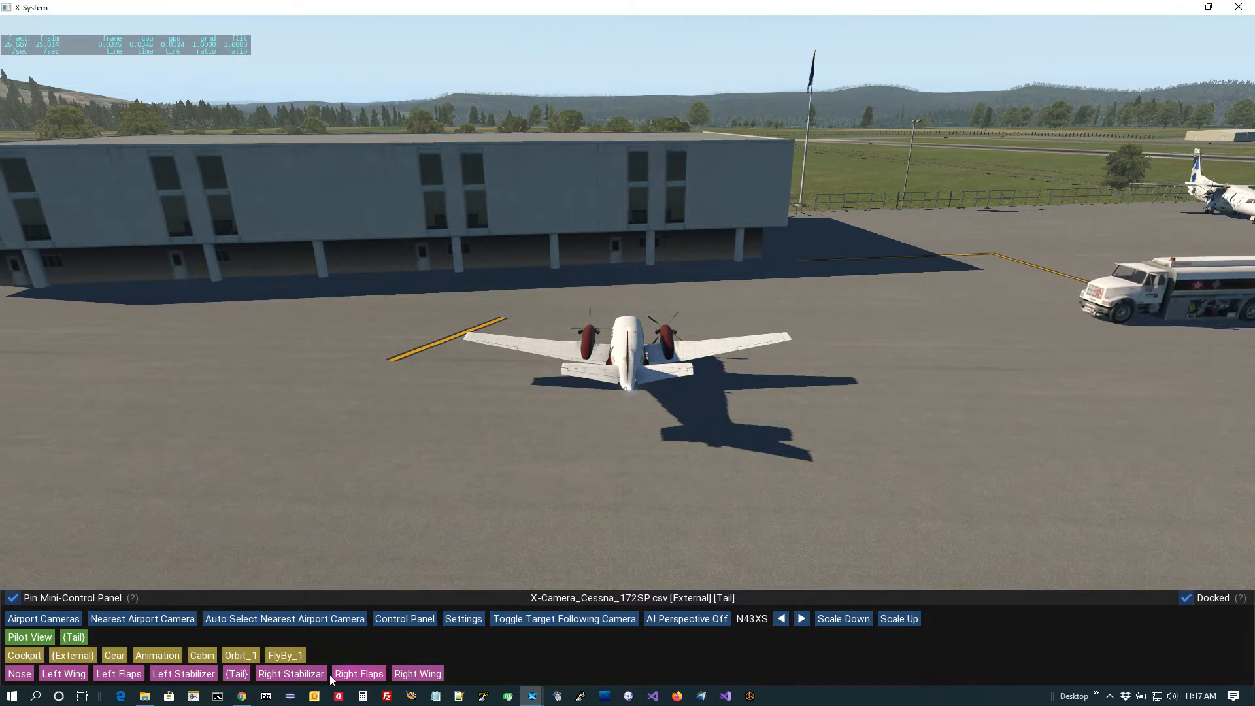
Step: Switch to the Right Flaps camera and cycle forward and back through the AI aircraft, finishing on N576XP
left_click(354, 676)
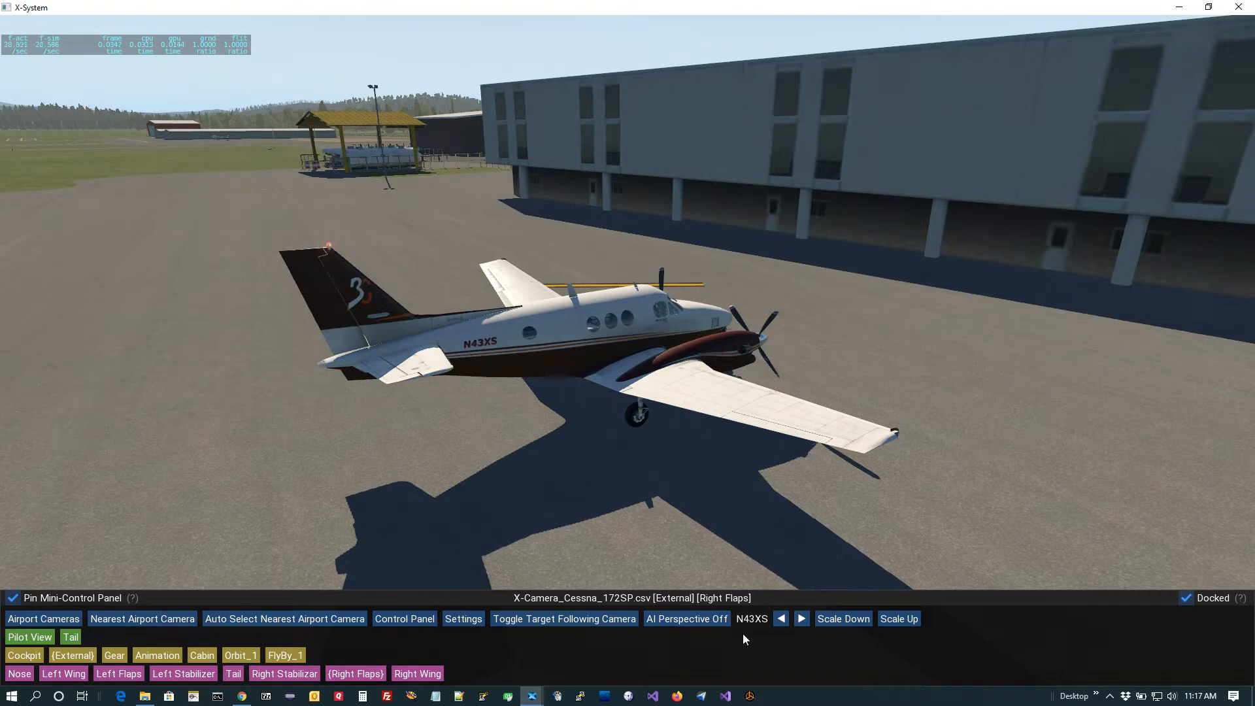
left_click(801, 619)
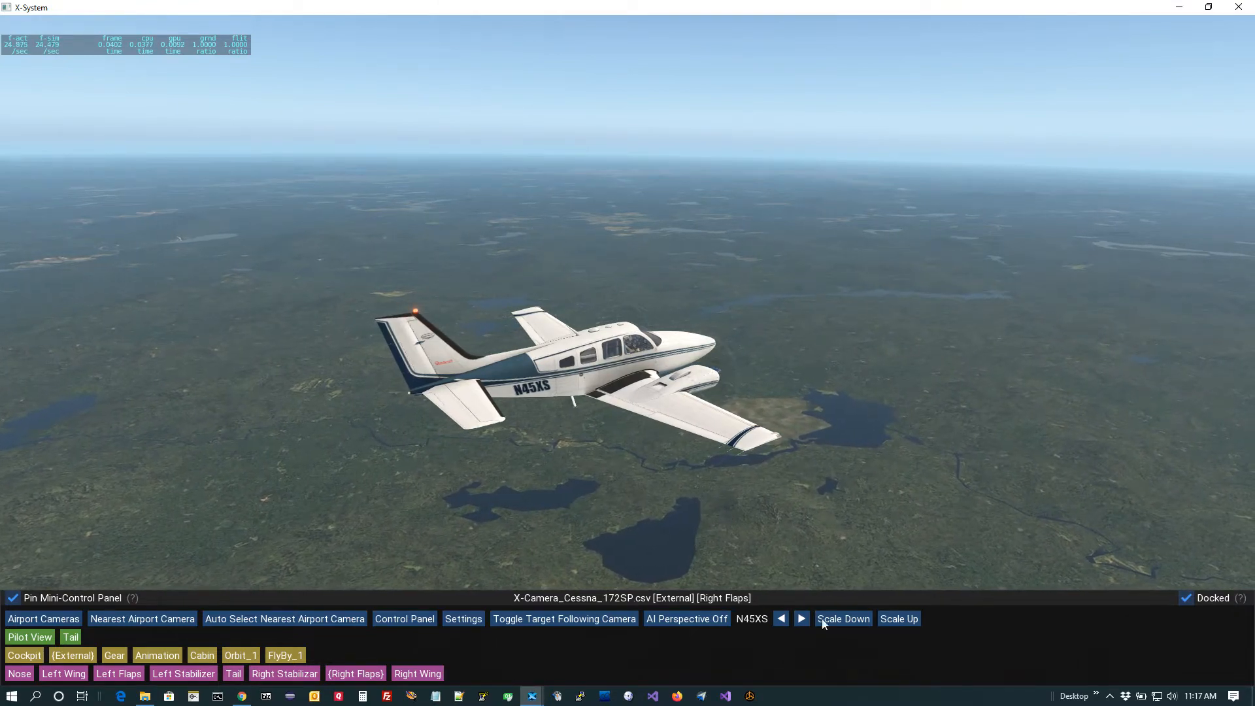
left_click(803, 619)
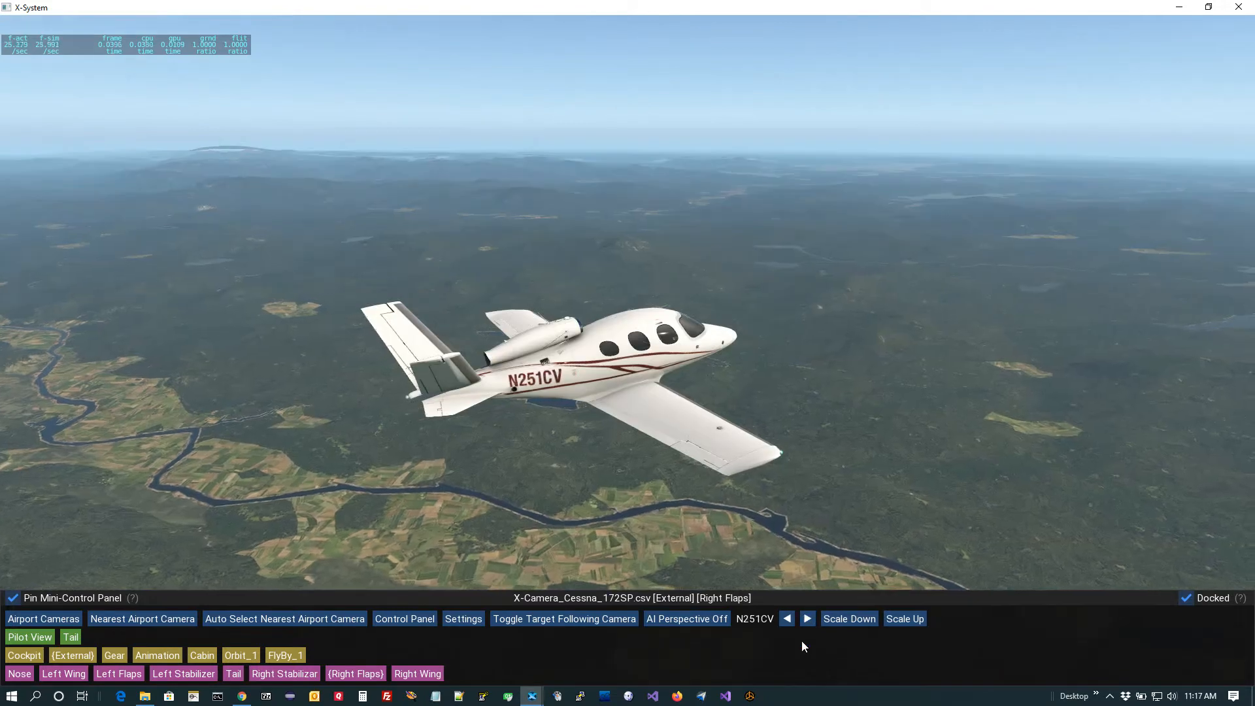
left_click(807, 620)
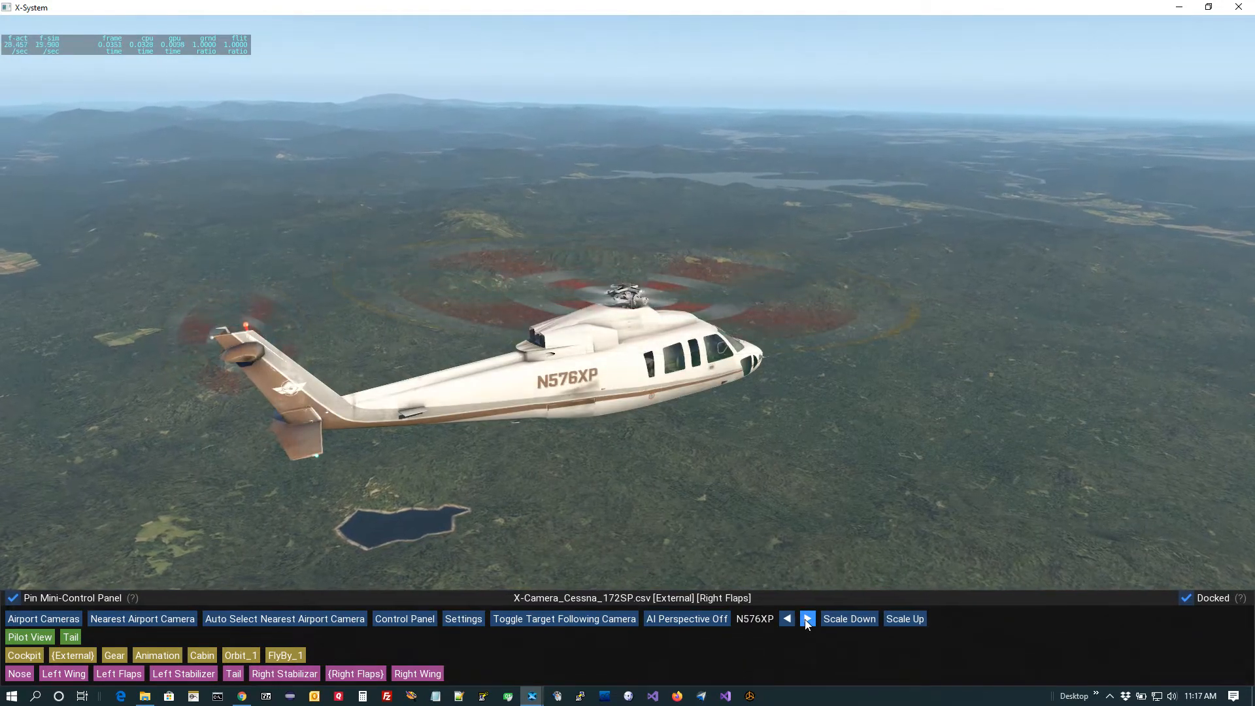
left_click(808, 620)
left_click(782, 619)
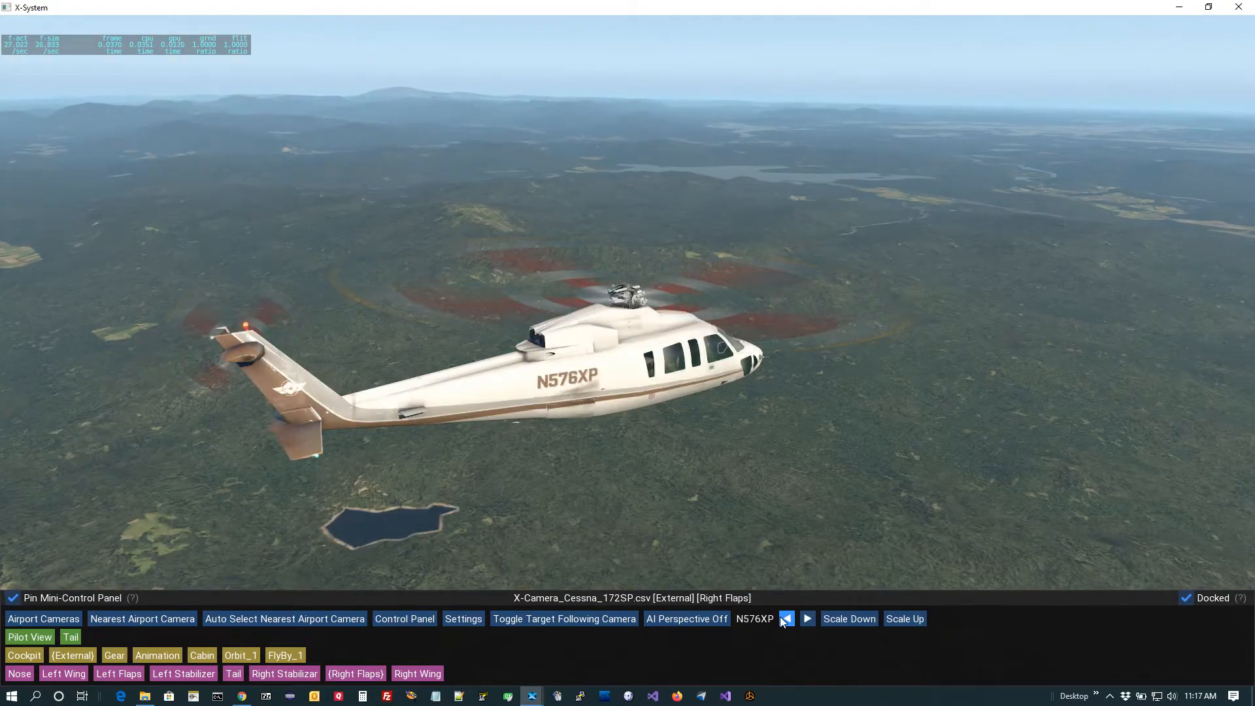
left_click(780, 618)
left_click(806, 619)
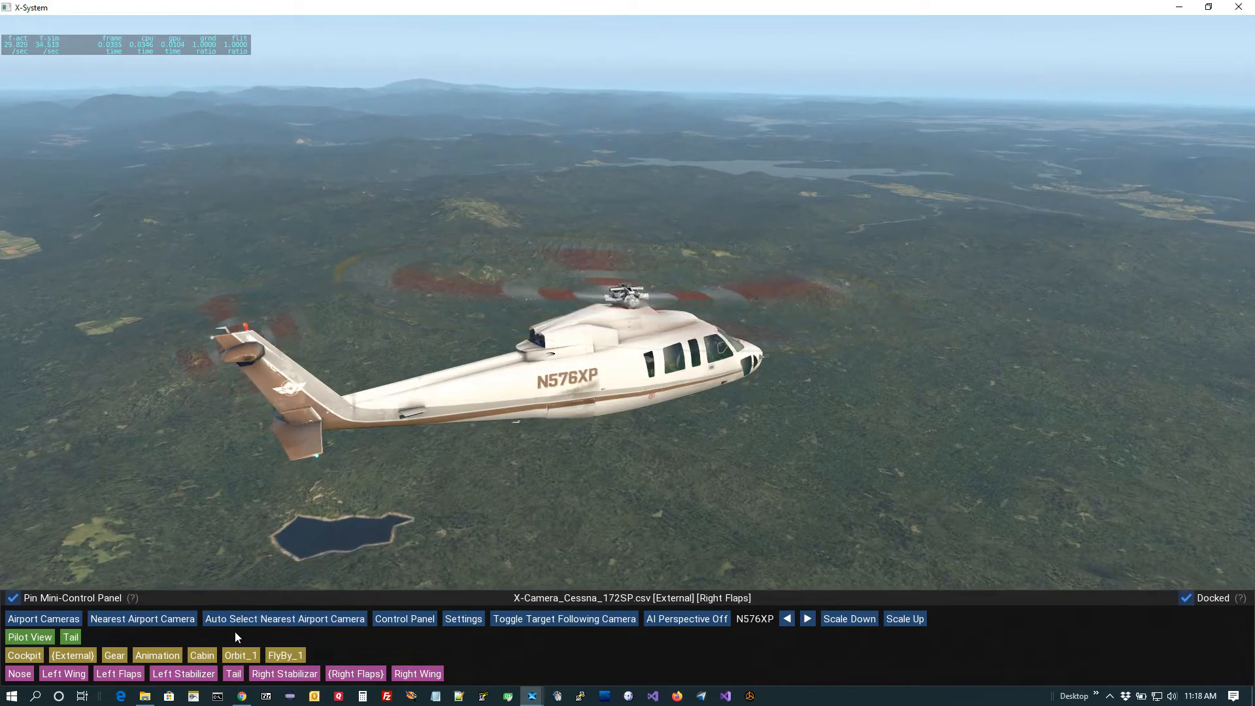
Step: View the AI traffic with the Orbit_1 camera, advancing from N576XP through N43XS to N45XS
left_click(240, 655)
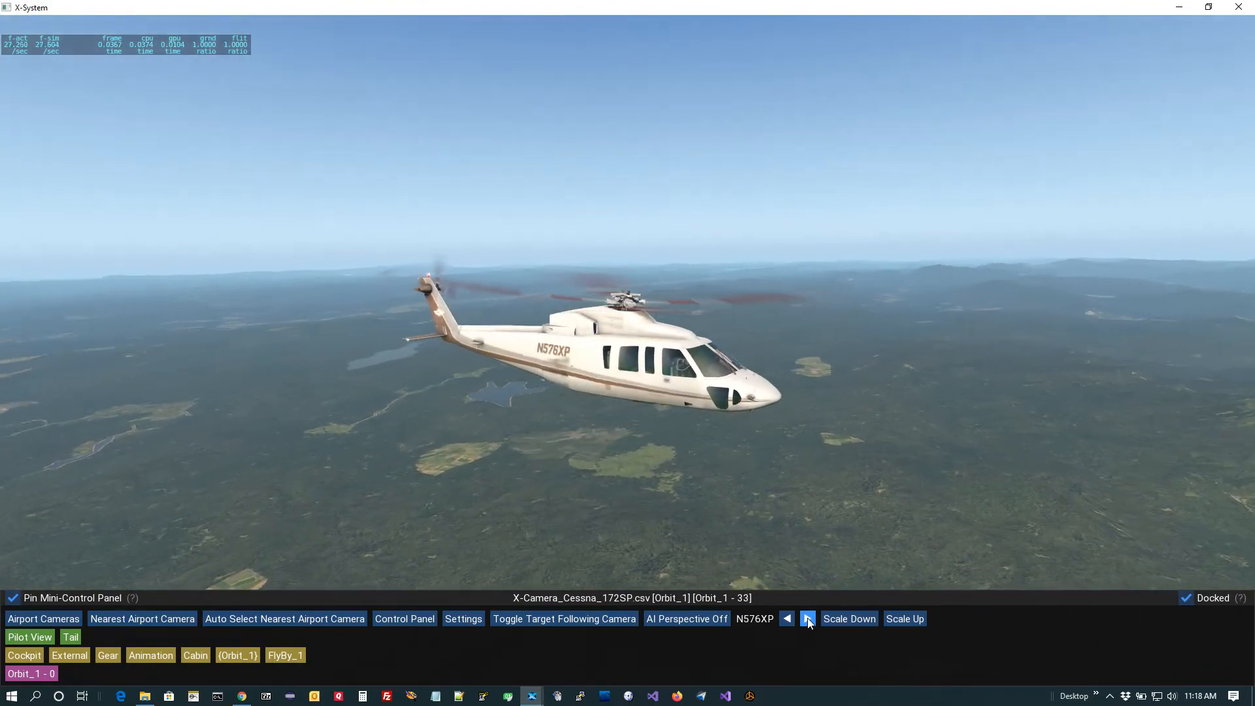
left_click(808, 618)
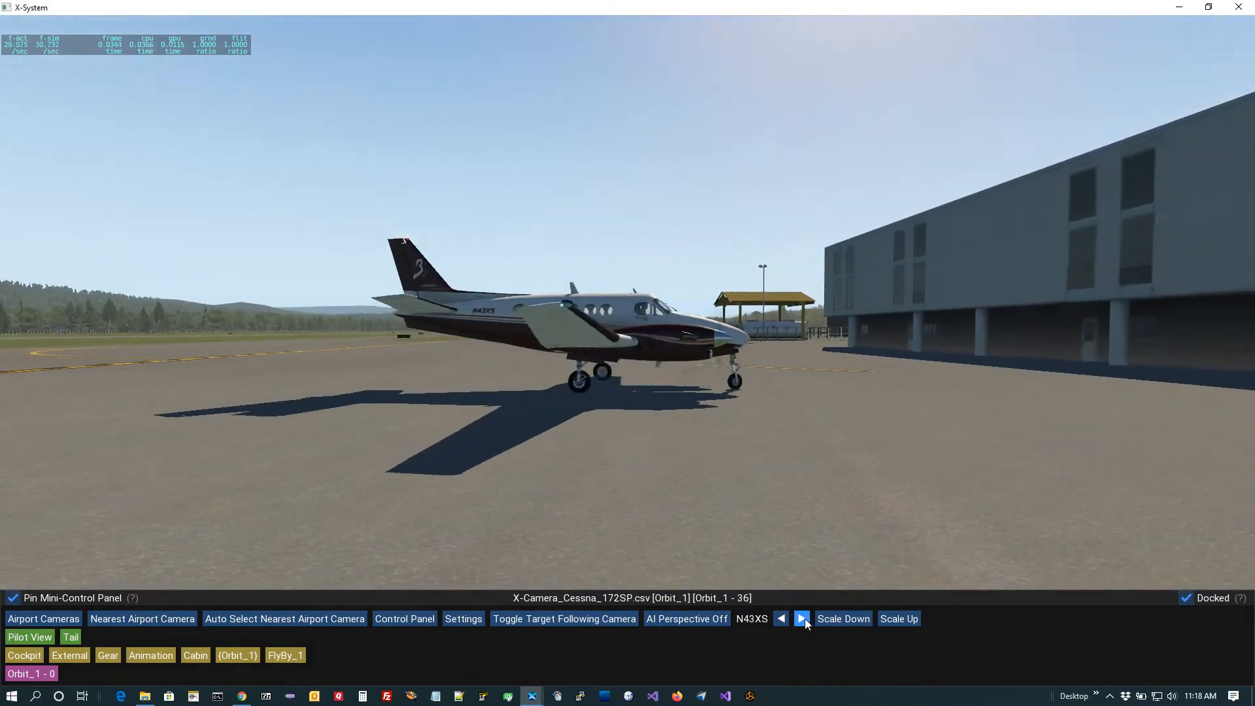
left_click(804, 619)
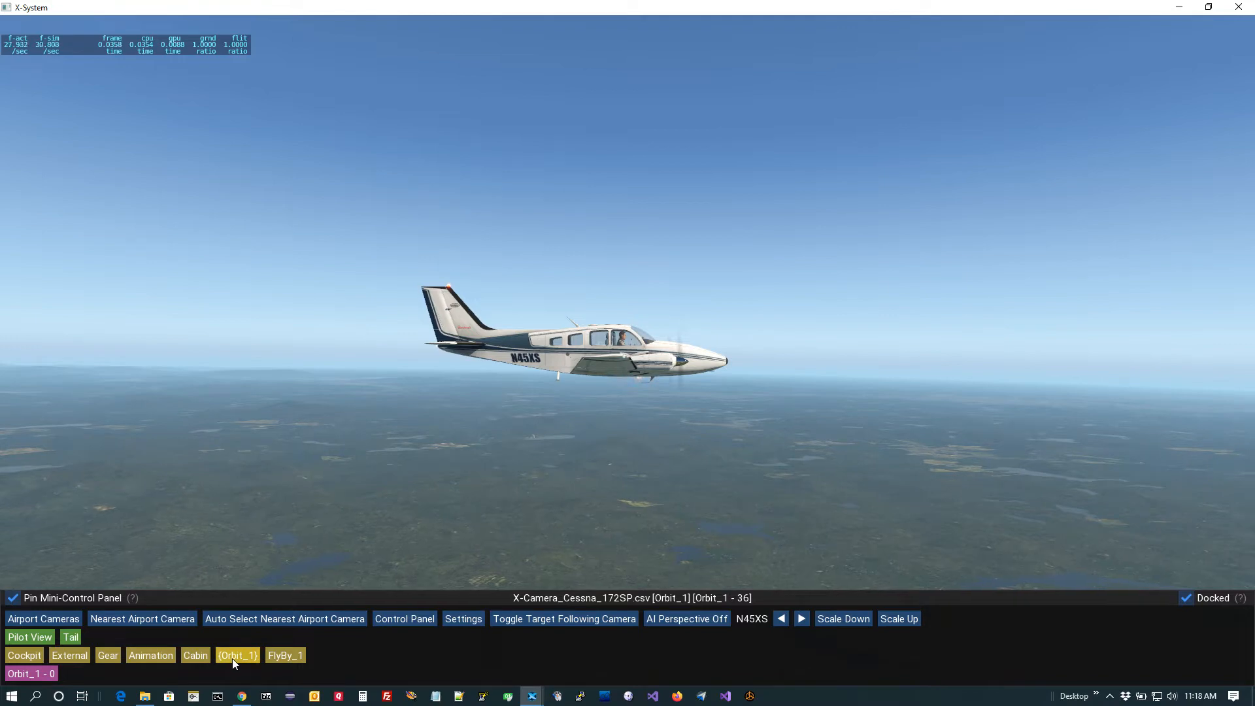
Step: View N45XS with the FlyBy_1 camera and the Animation camera sequence
left_click(296, 659)
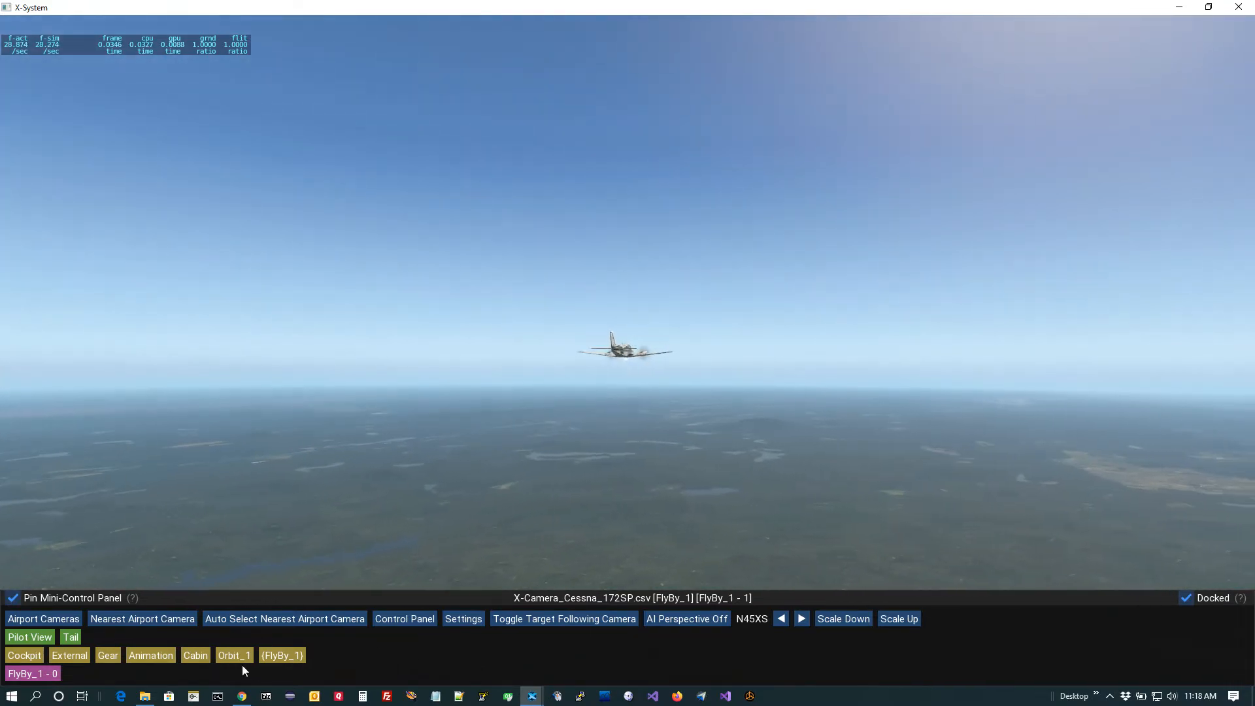
left_click(150, 655)
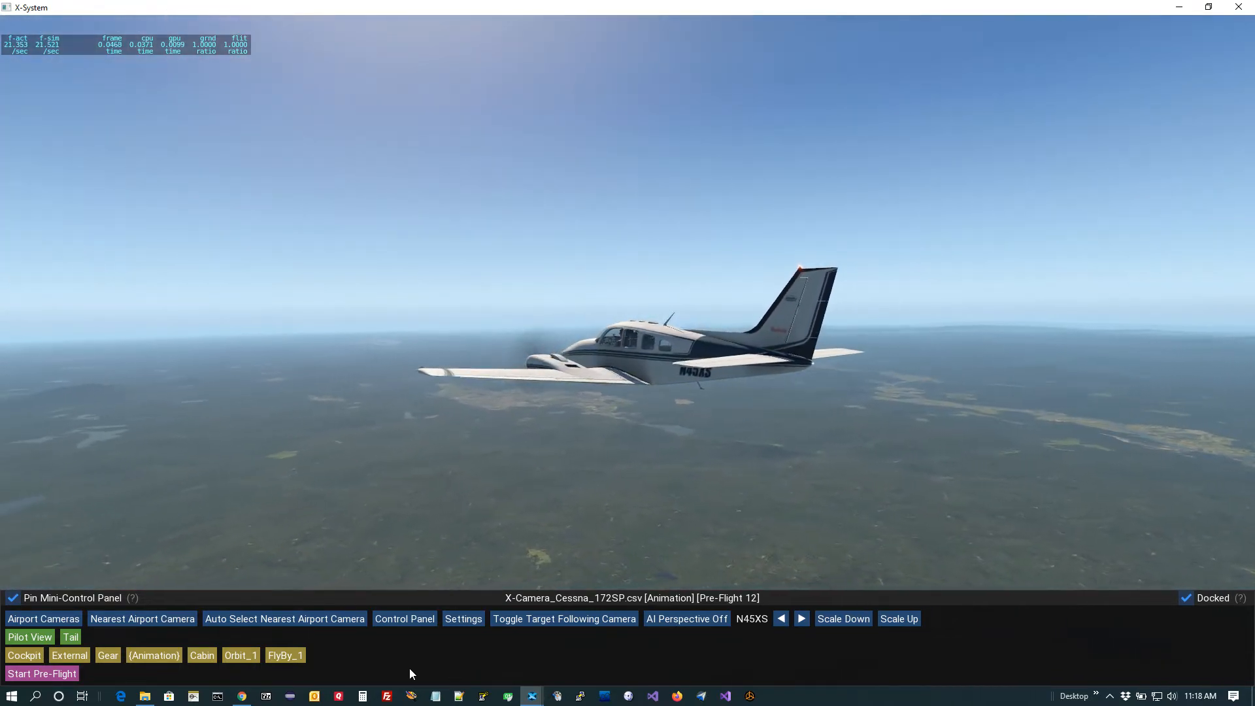
Step: Switch to the airport cameras and follow the AI aircraft from the Terminal view, advancing through N251CV and N576XP to N43XS
left_click(55, 619)
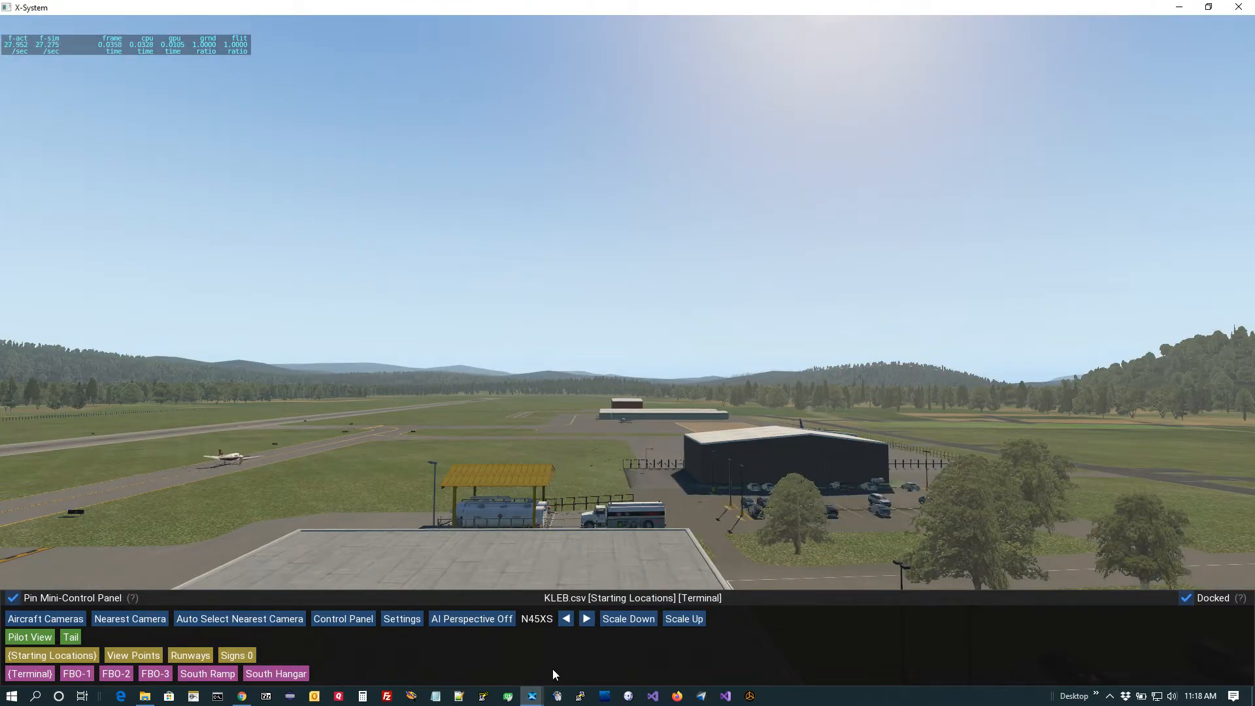
left_click(587, 621)
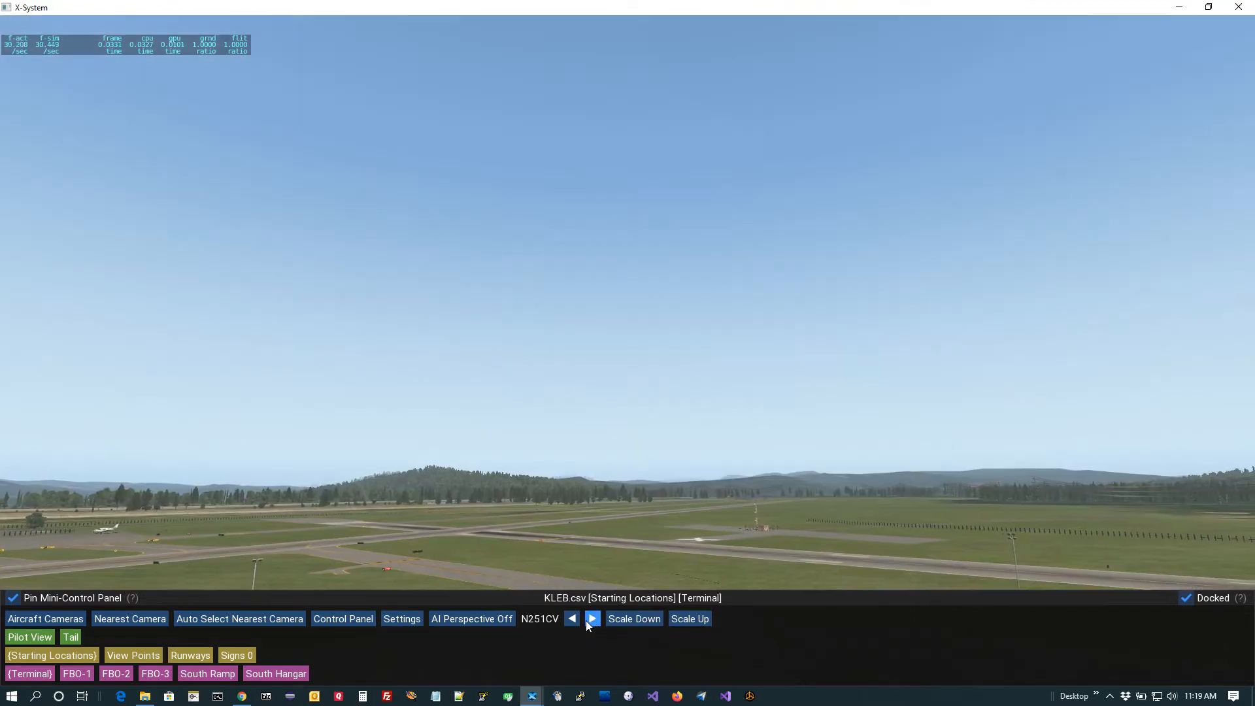
left_click(587, 621)
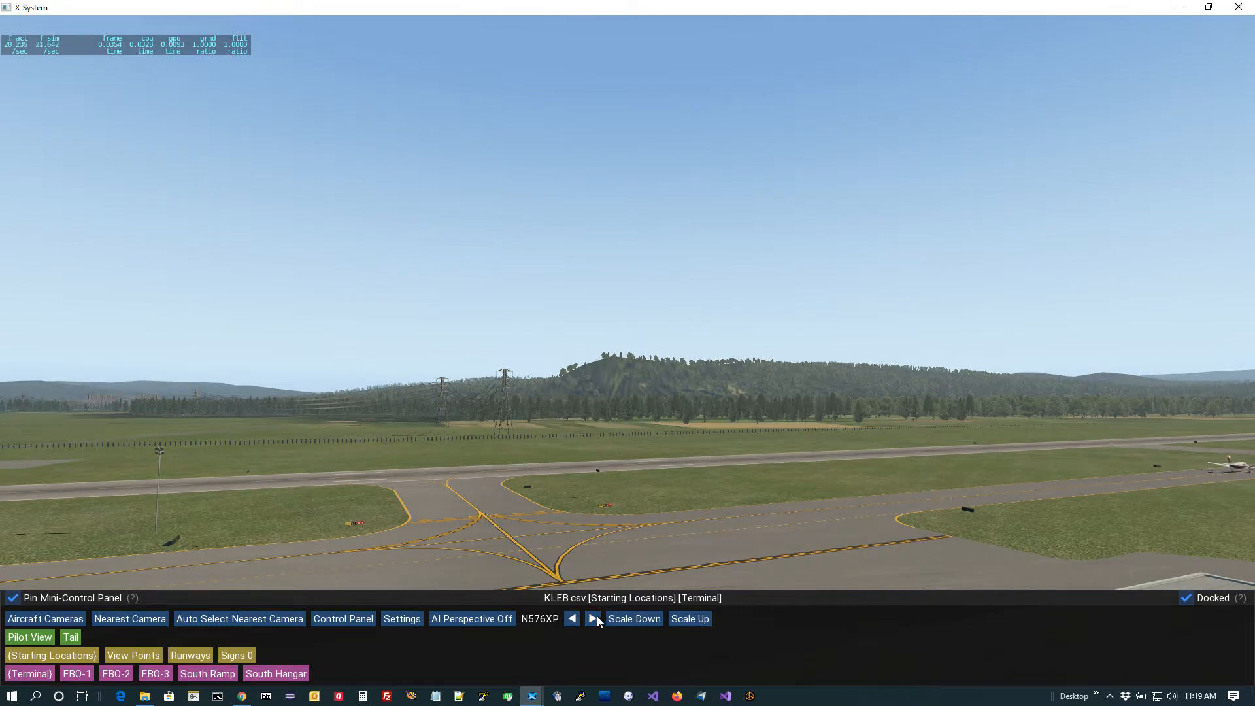
left_click(595, 618)
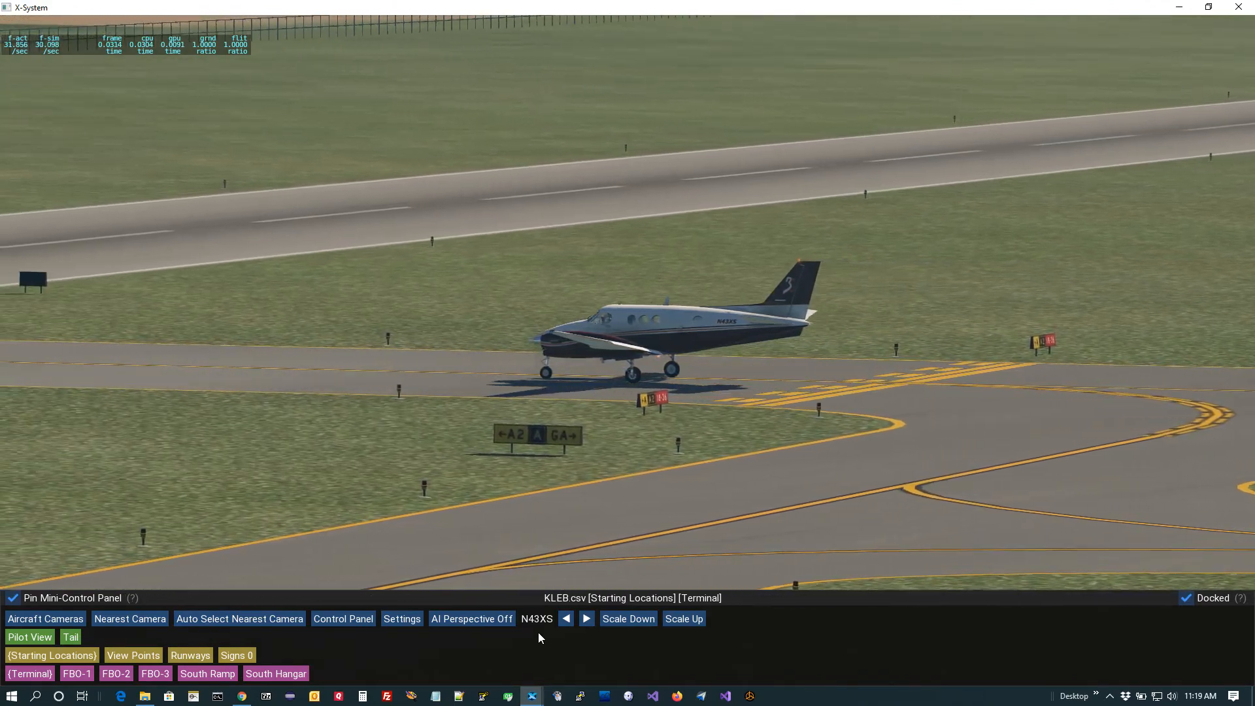
Step: Alternate between N45XS and N43XS from the Terminal camera, and cycle through N251CV and N576XP back to N43XS
left_click(587, 619)
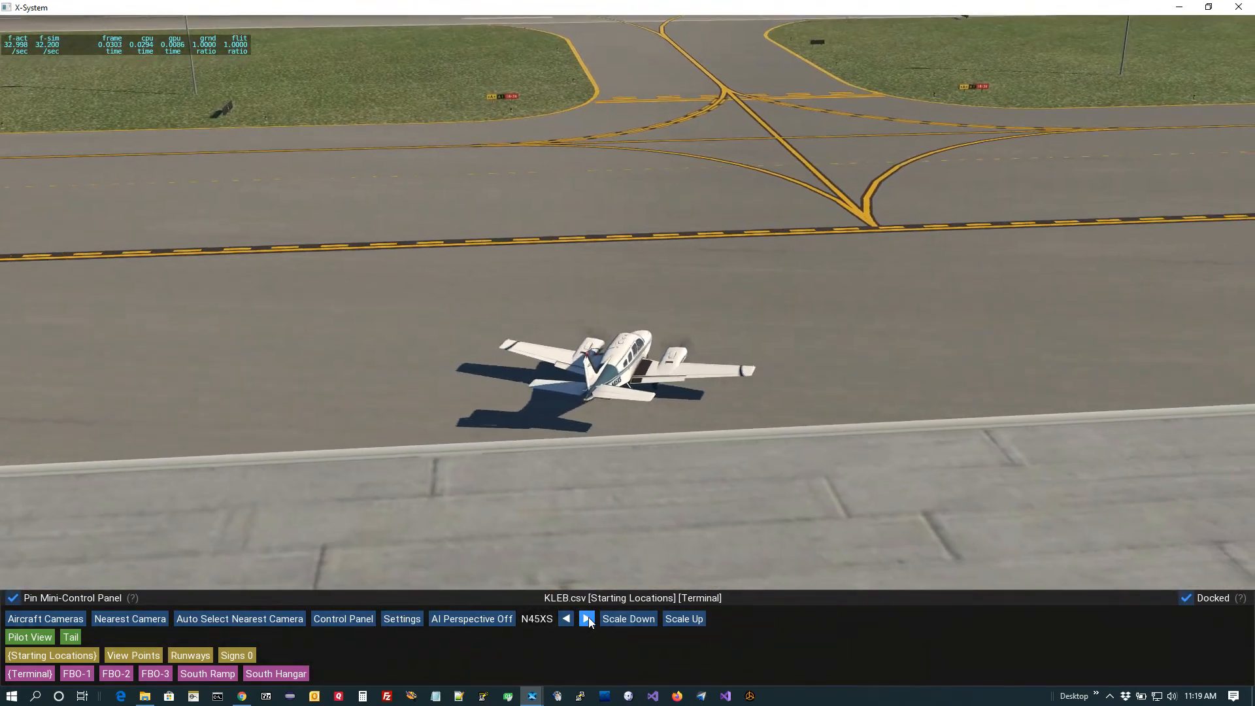
left_click(566, 619)
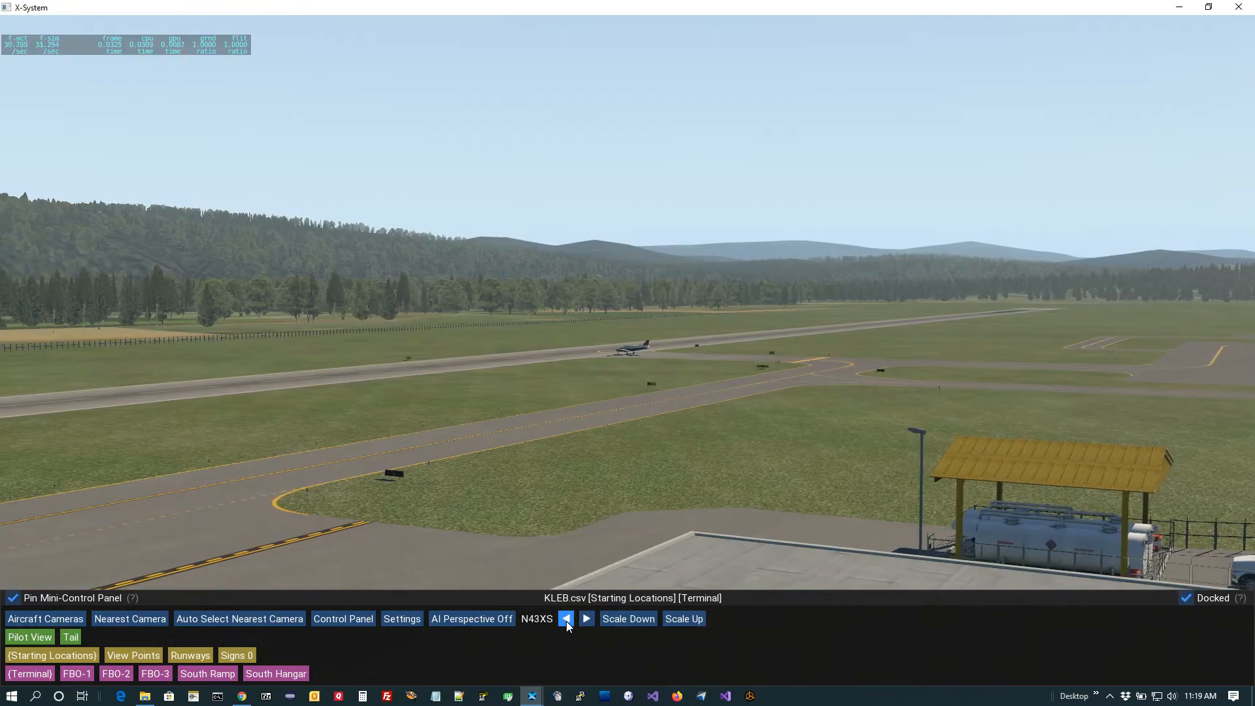
left_click(586, 621)
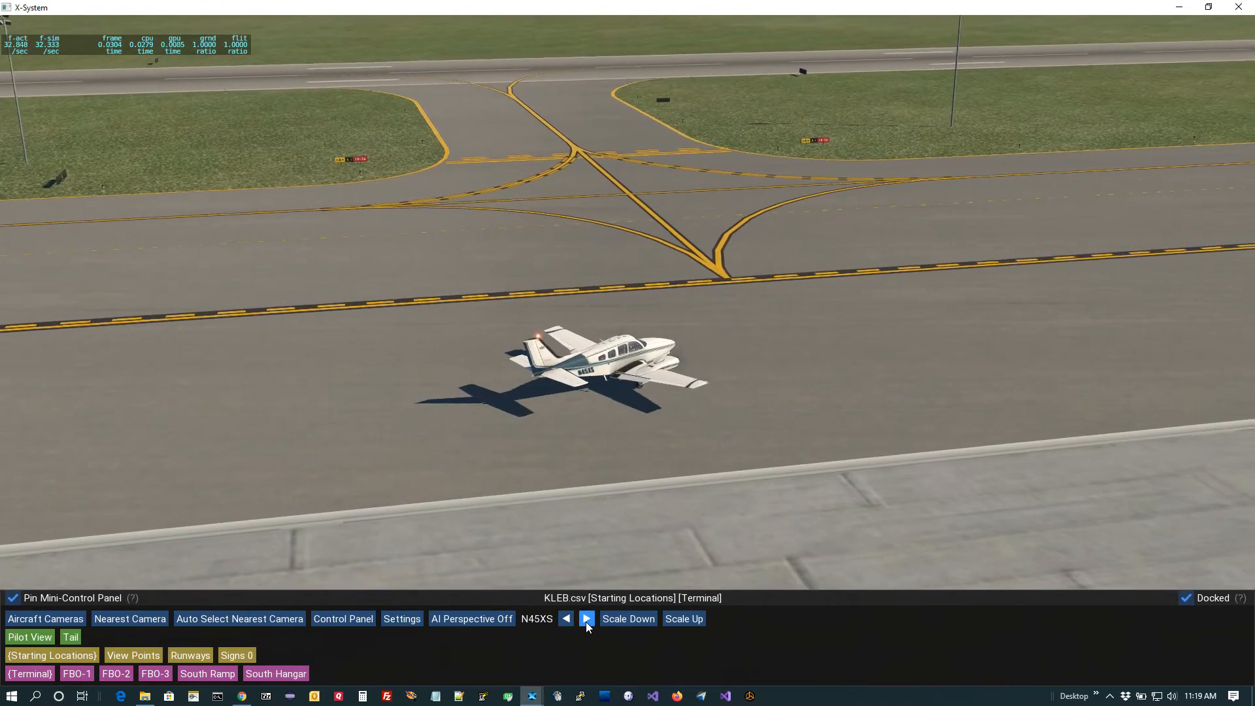
left_click(586, 621)
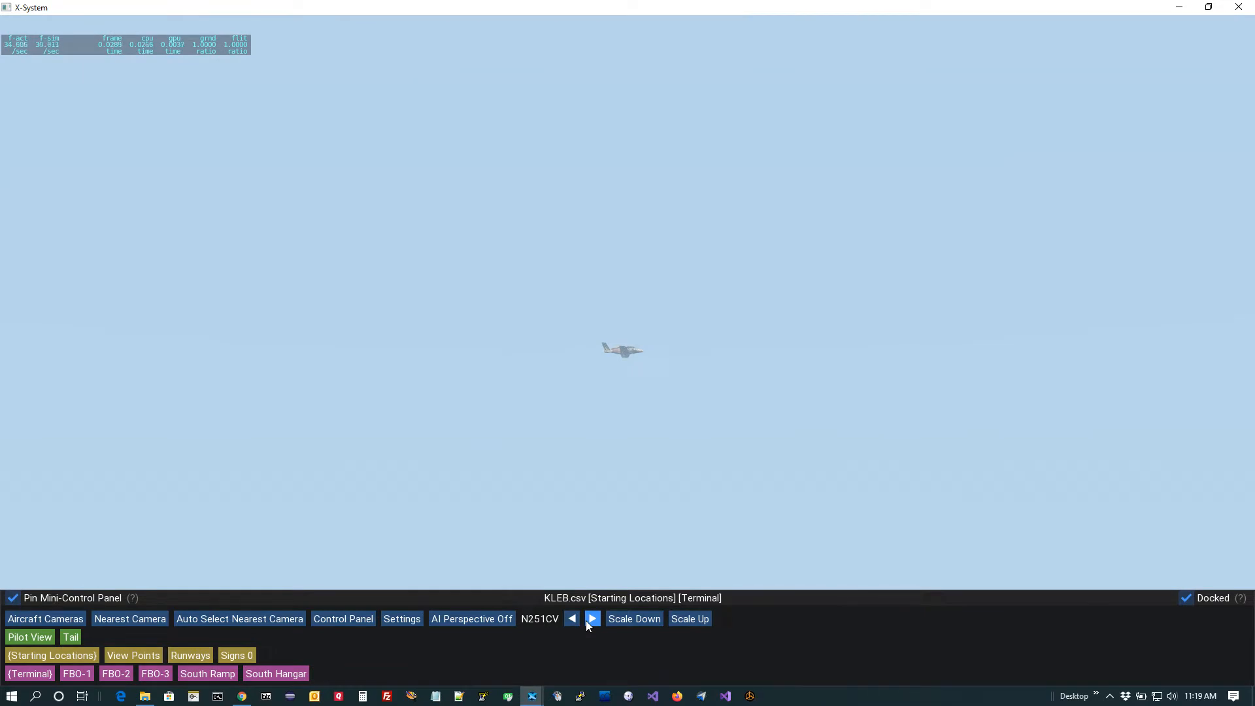
left_click(593, 618)
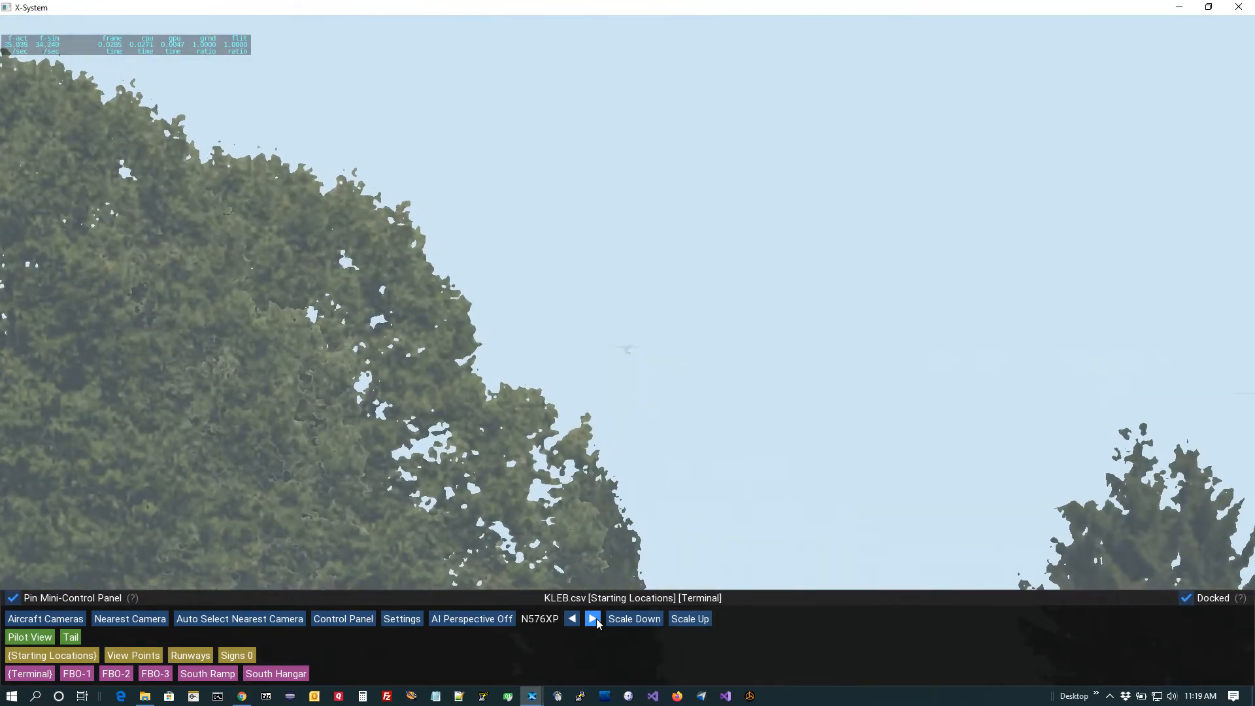
left_click(593, 619)
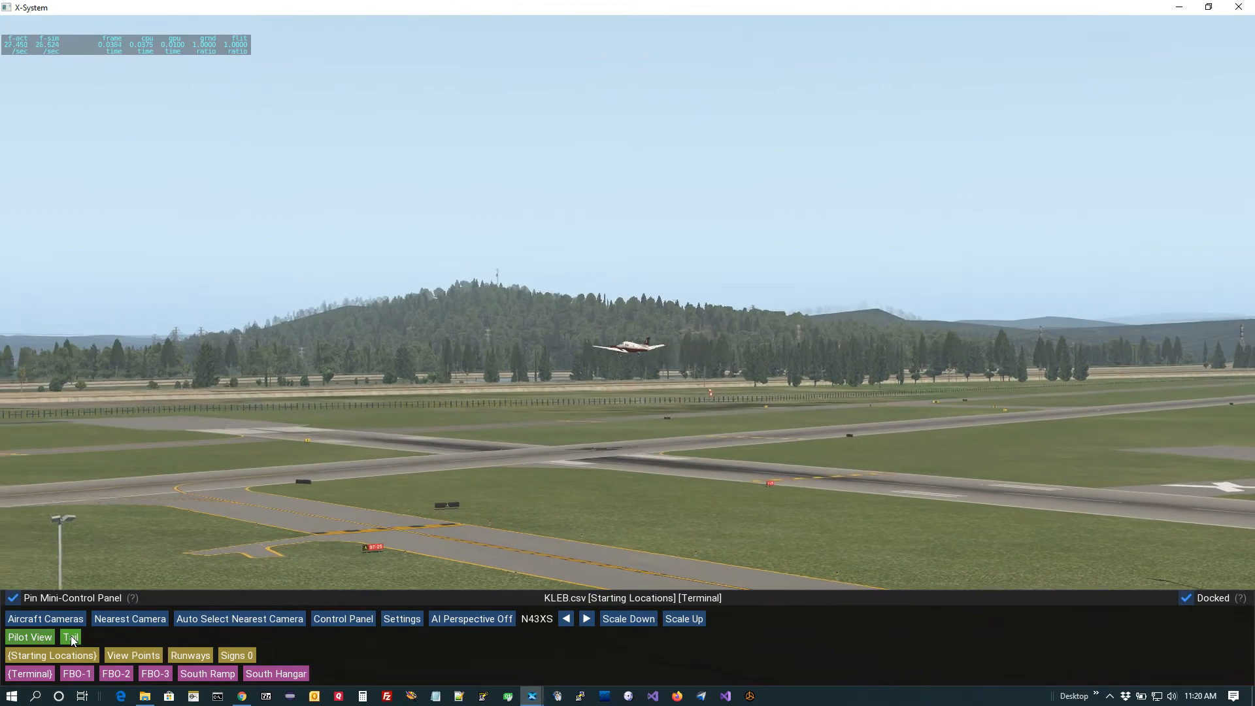
Step: View N43XS from the Tail camera and toggle AI Perspective off and back on
left_click(70, 636)
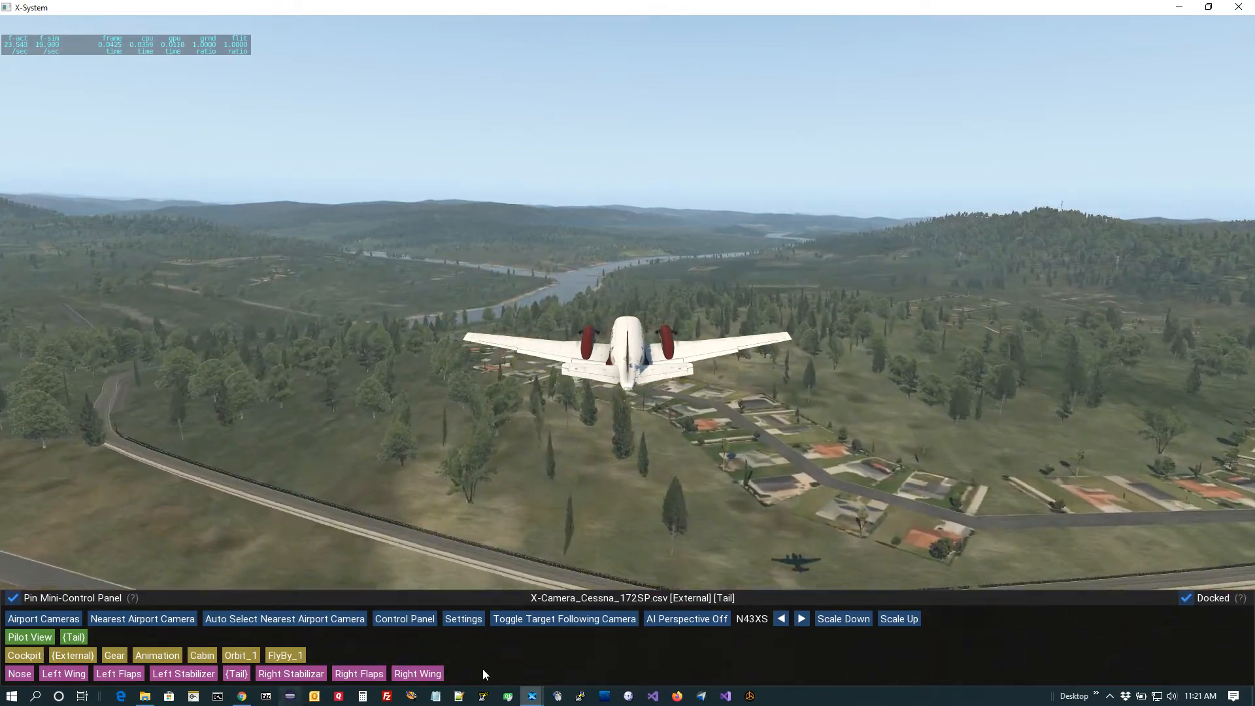
left_click(687, 618)
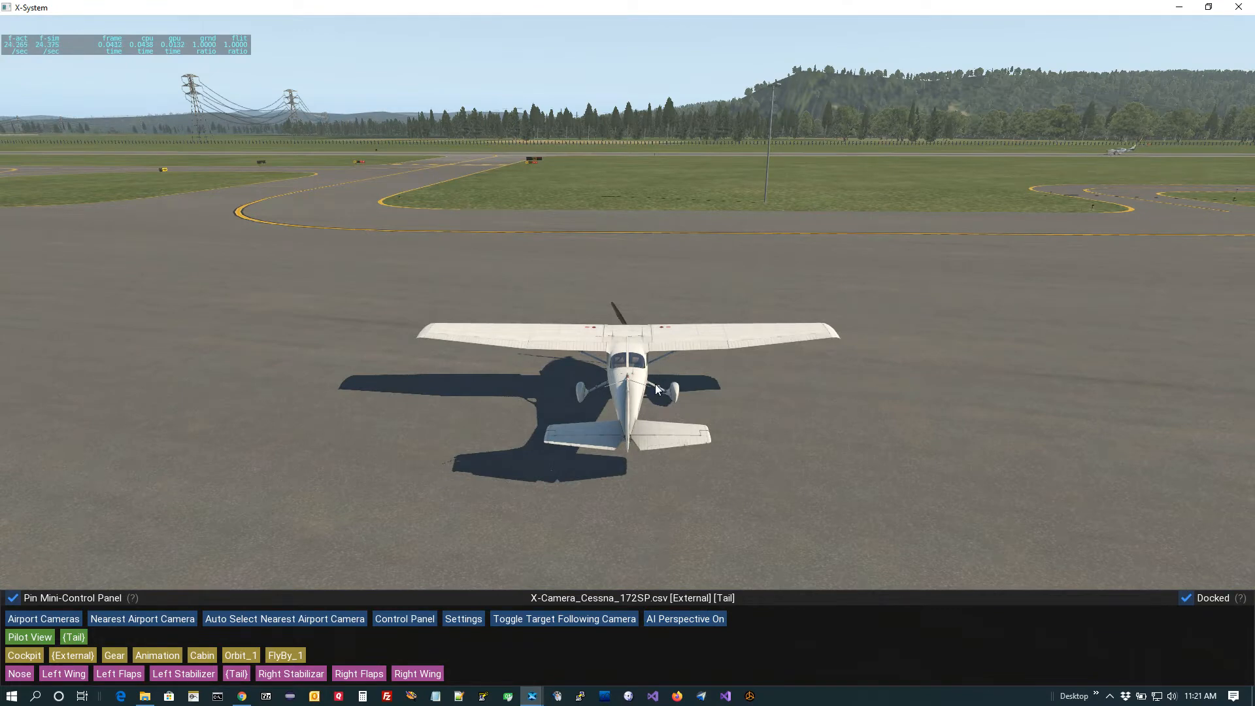
left_click(691, 618)
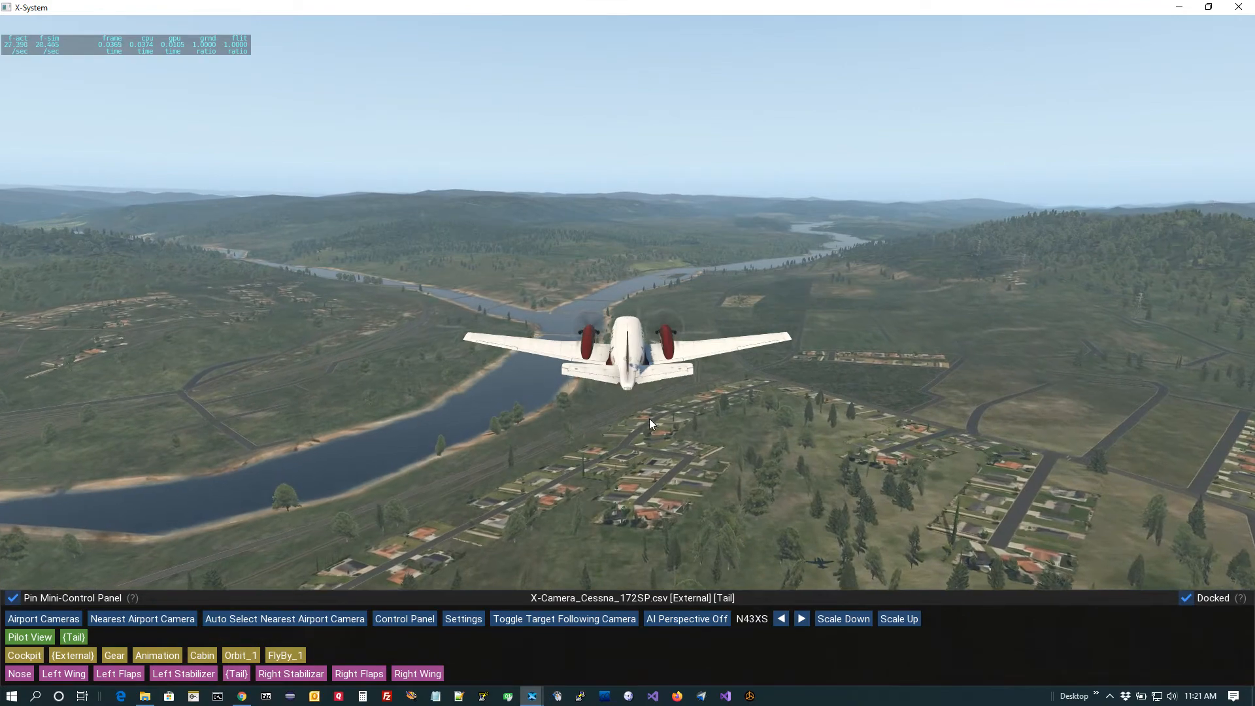
Step: Target AI aircraft N251CV and adjust its camera distance by scaling up, down and up again
left_click(801, 618)
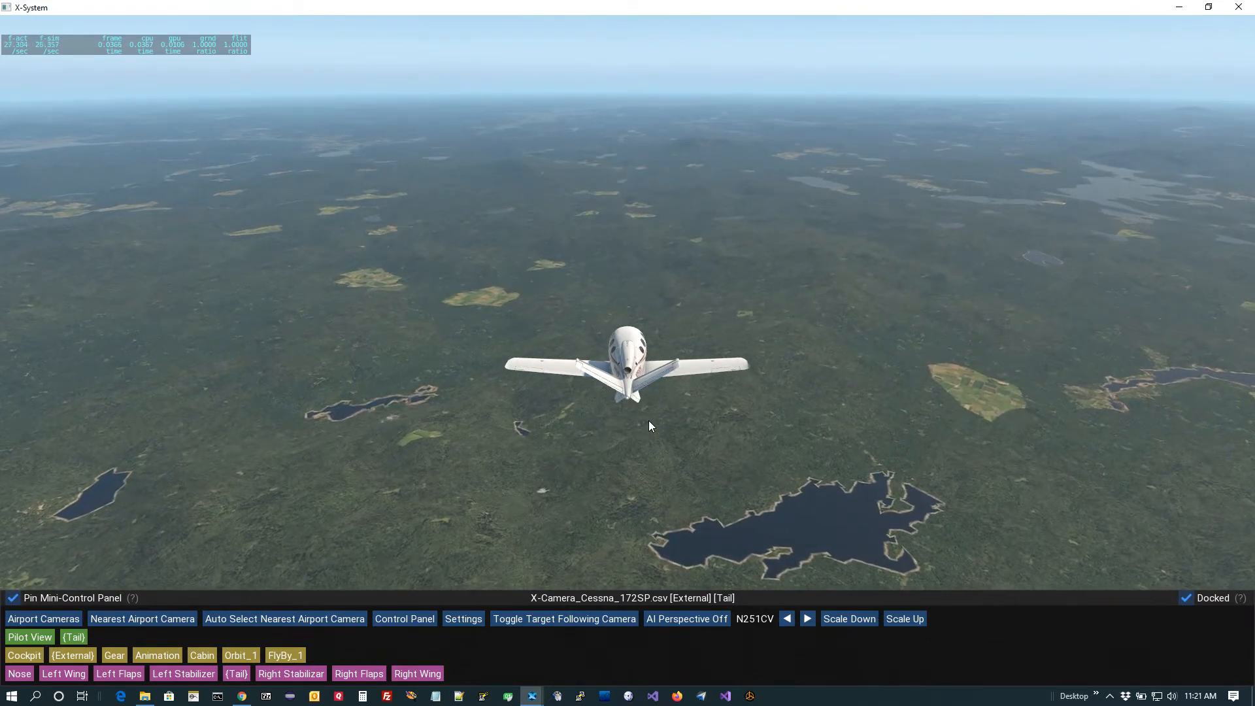
left_click(912, 620)
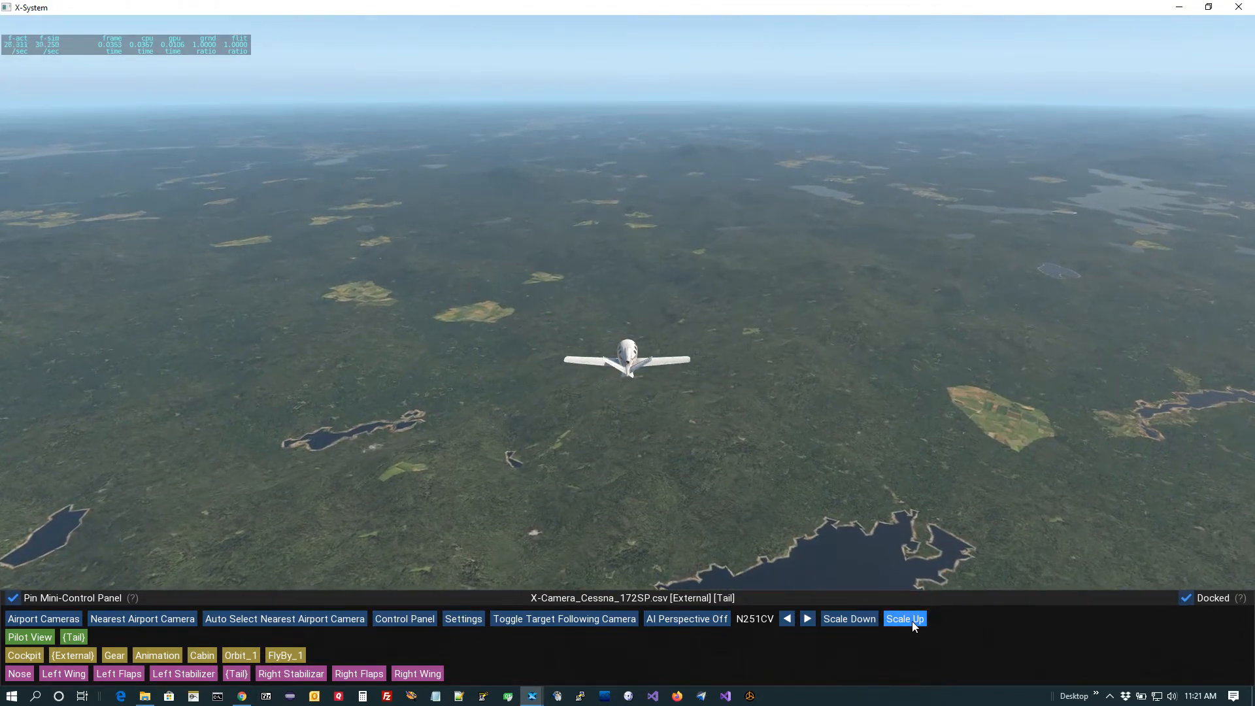
left_click(860, 619)
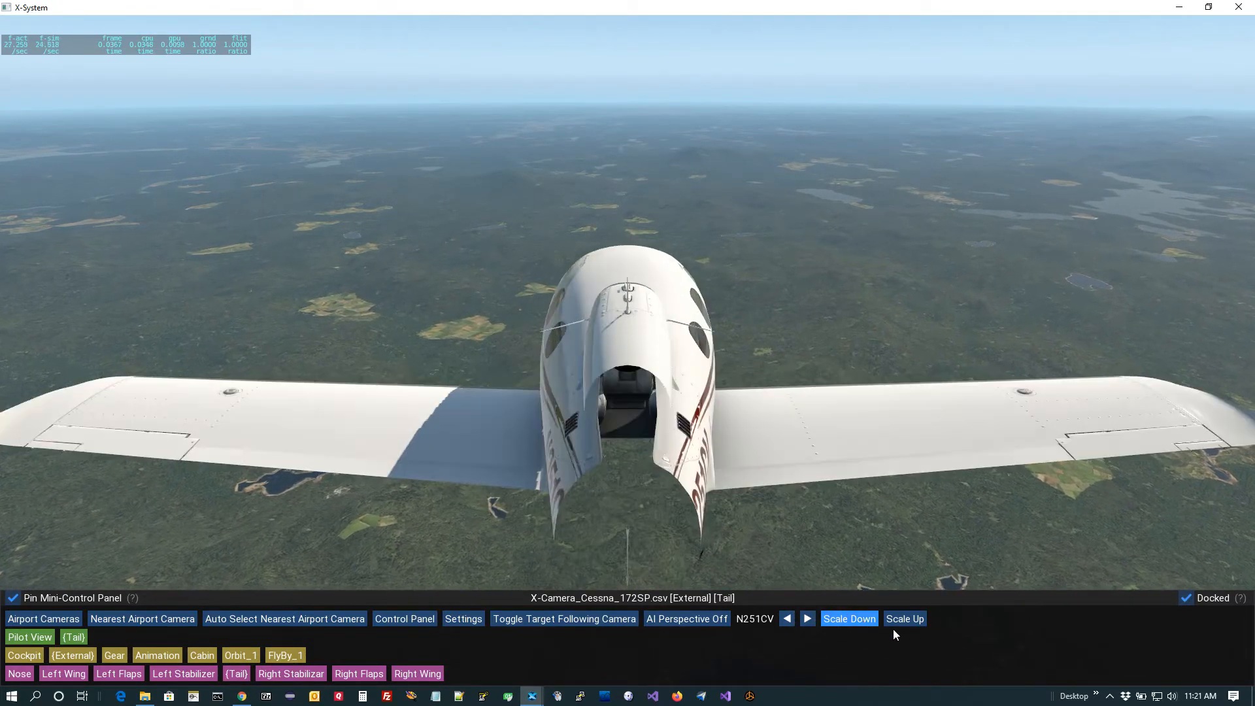
left_click(904, 619)
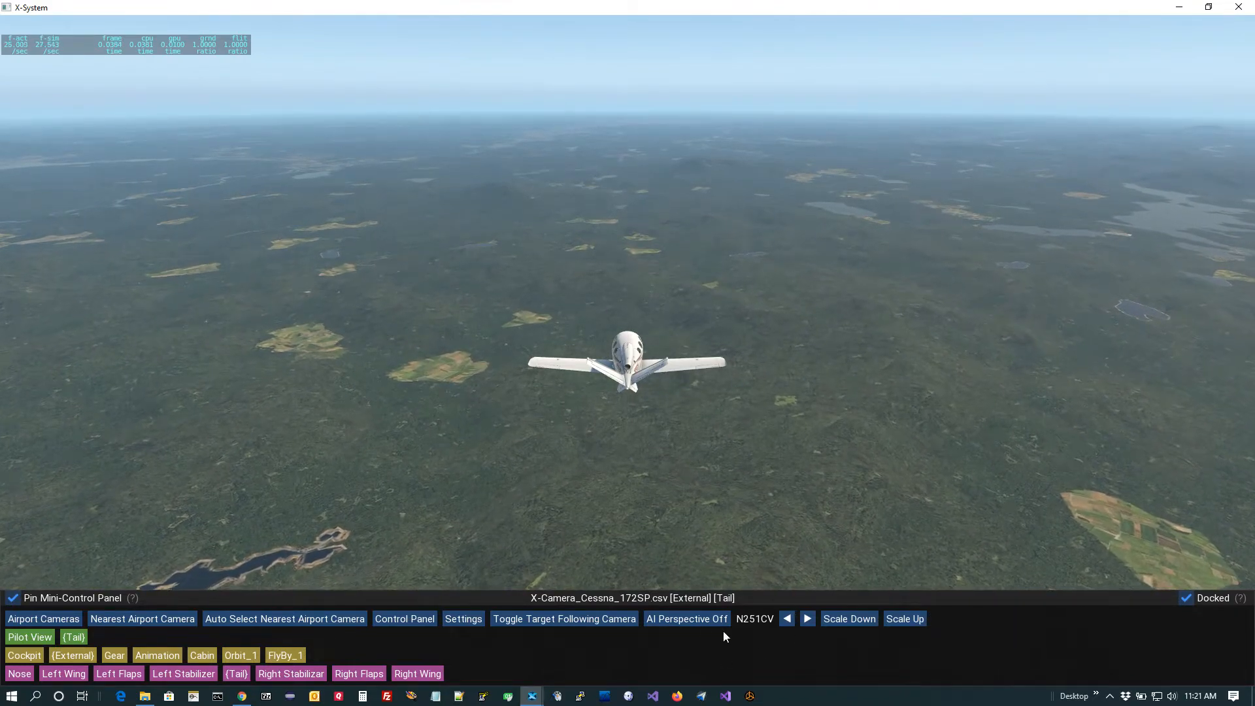
Step: Turn AI Perspective off and create a new aircraft camera file from the Control Panel, confirming the replacement
left_click(698, 621)
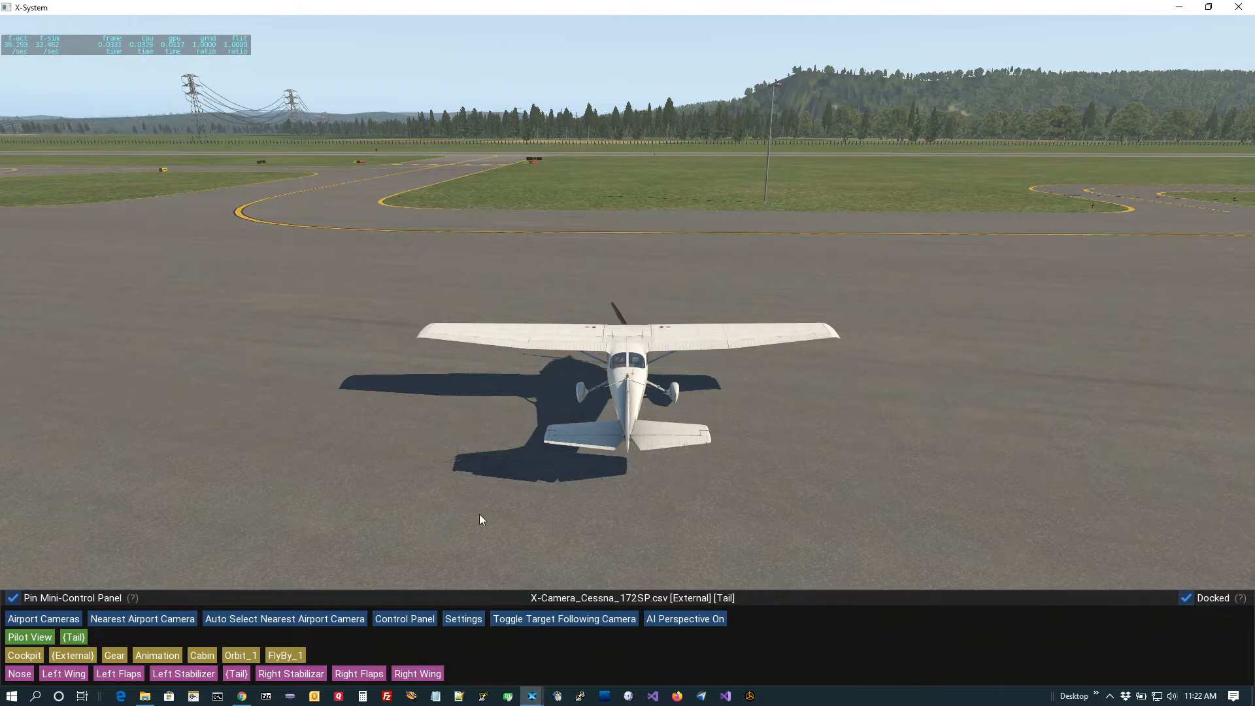
left_click(406, 618)
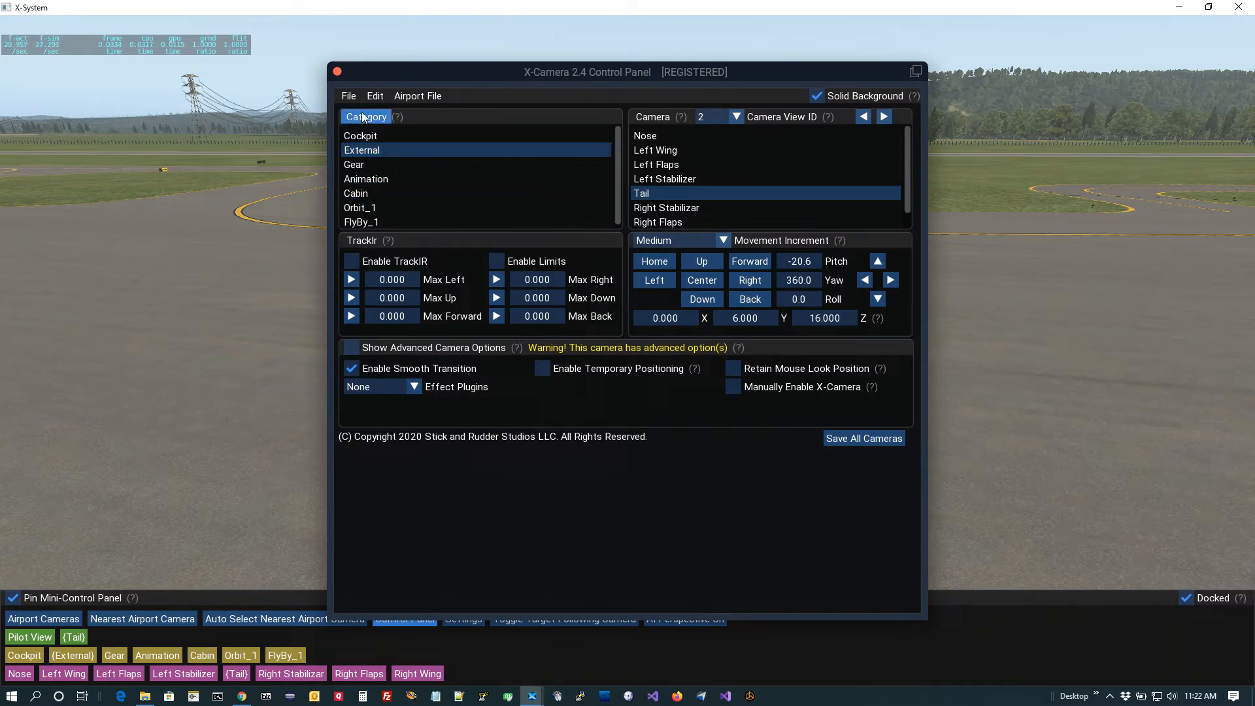
left_click(351, 97)
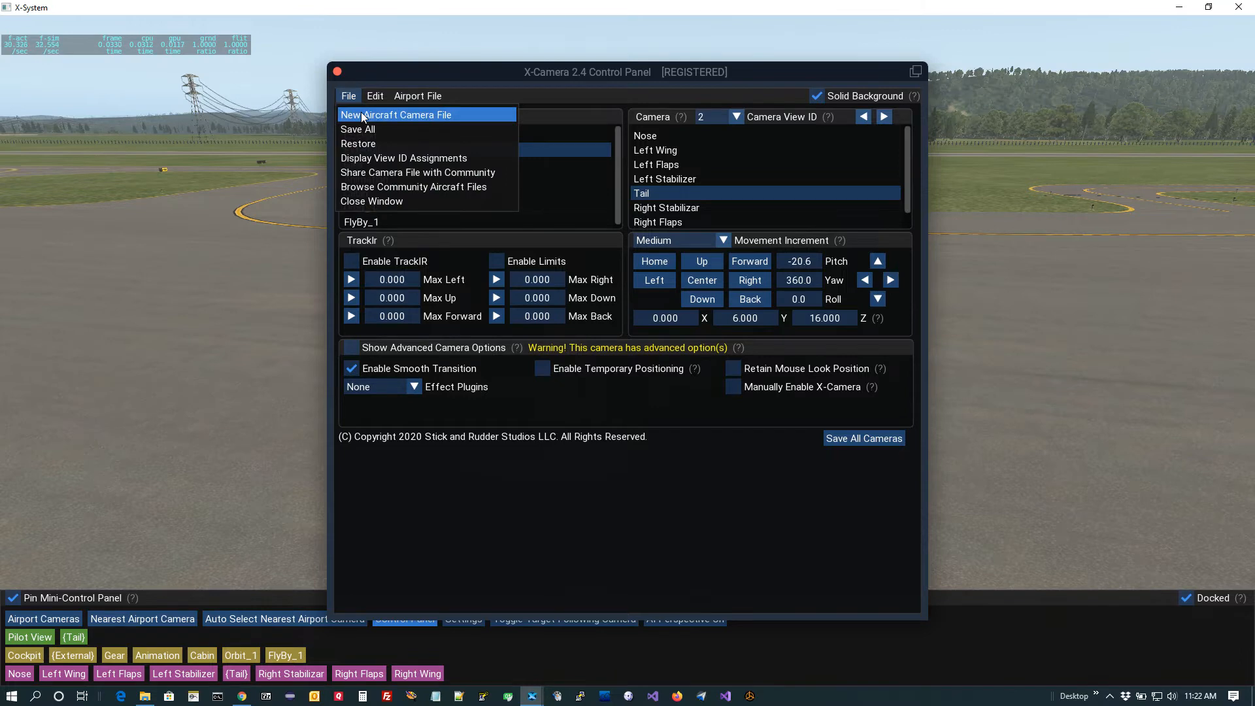
left_click(361, 112)
left_click(624, 266)
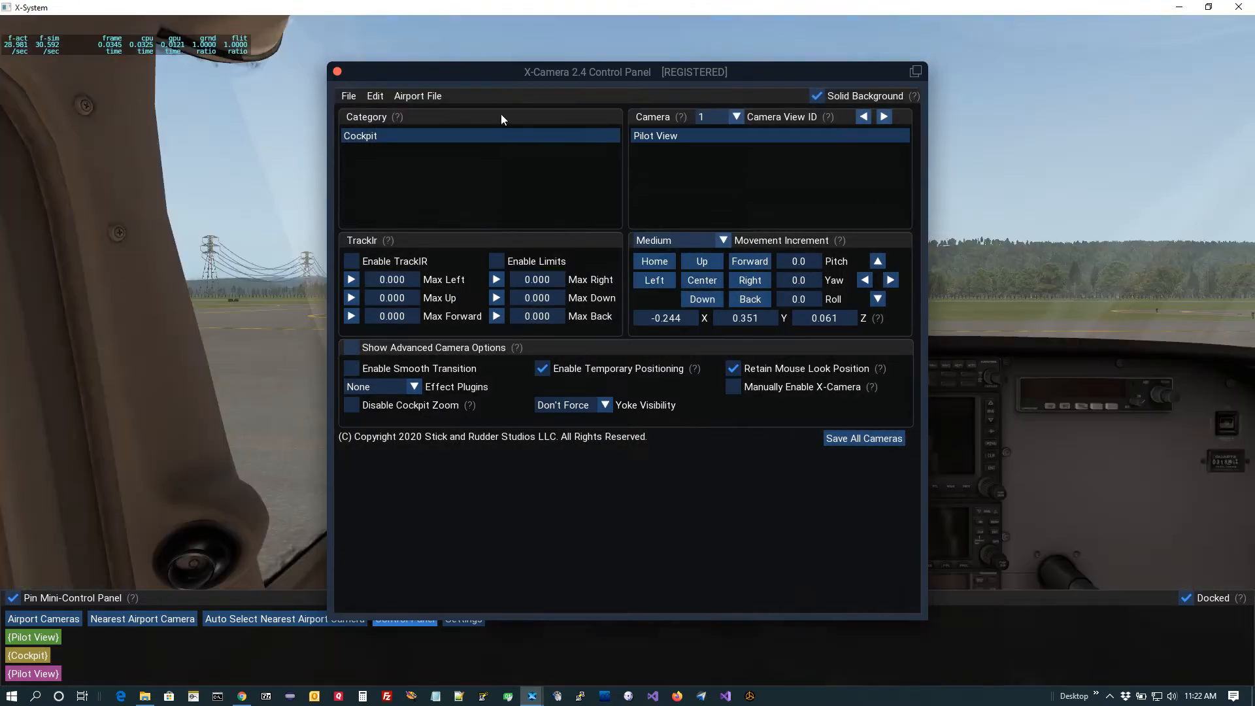
Step: Open the community aircraft files browser and clear its filter so all shared files are listed
left_click_drag(476, 72, 779, 84)
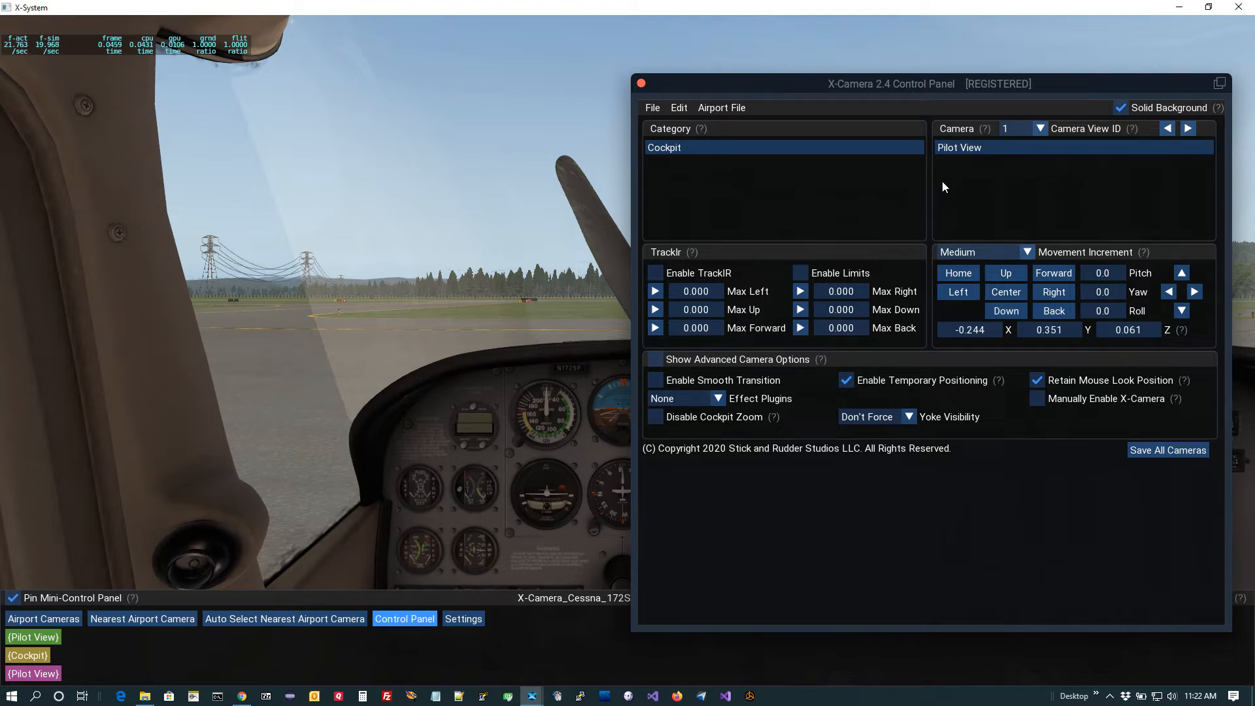
left_click(653, 108)
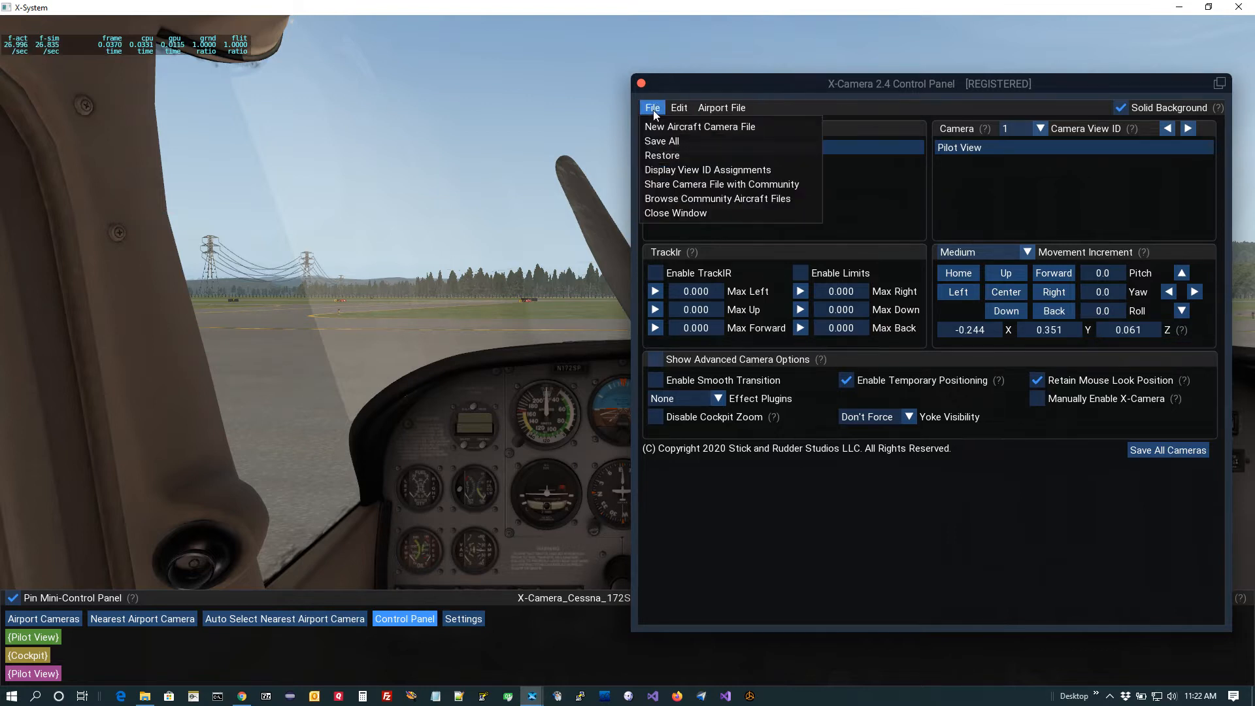
left_click(673, 197)
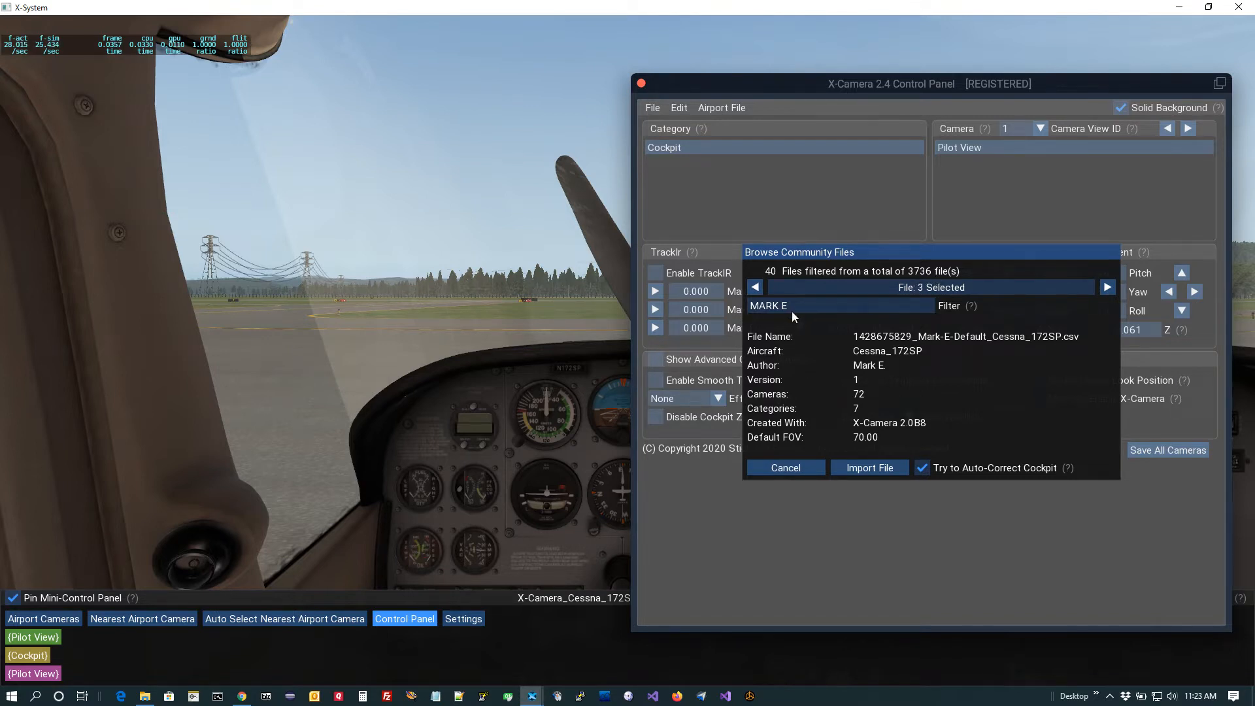
key("BackSpace")
key("BackSpace")
key("BackSpace")
key("BackSpace")
key("BackSpace")
key("BackSpace")
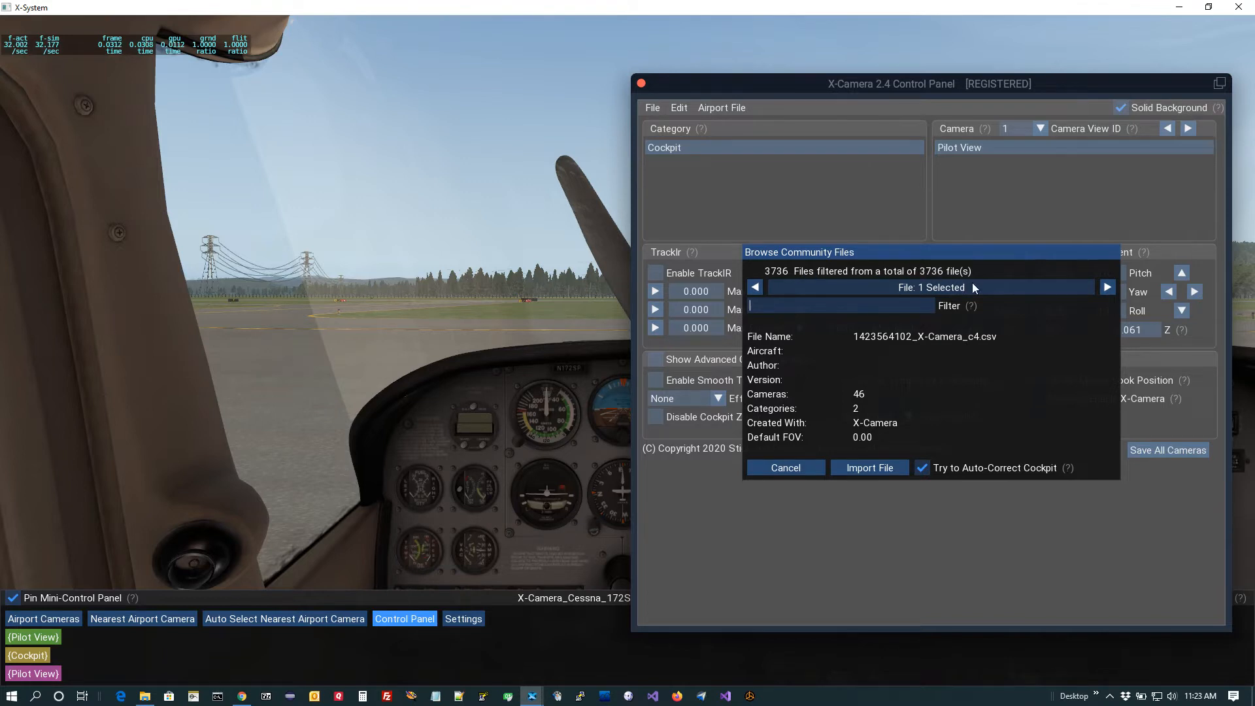
Step: Step forward through the unfiltered community files to file 19, examining each one's aircraft, author, version and camera details
left_click(1109, 291)
left_click(1109, 291)
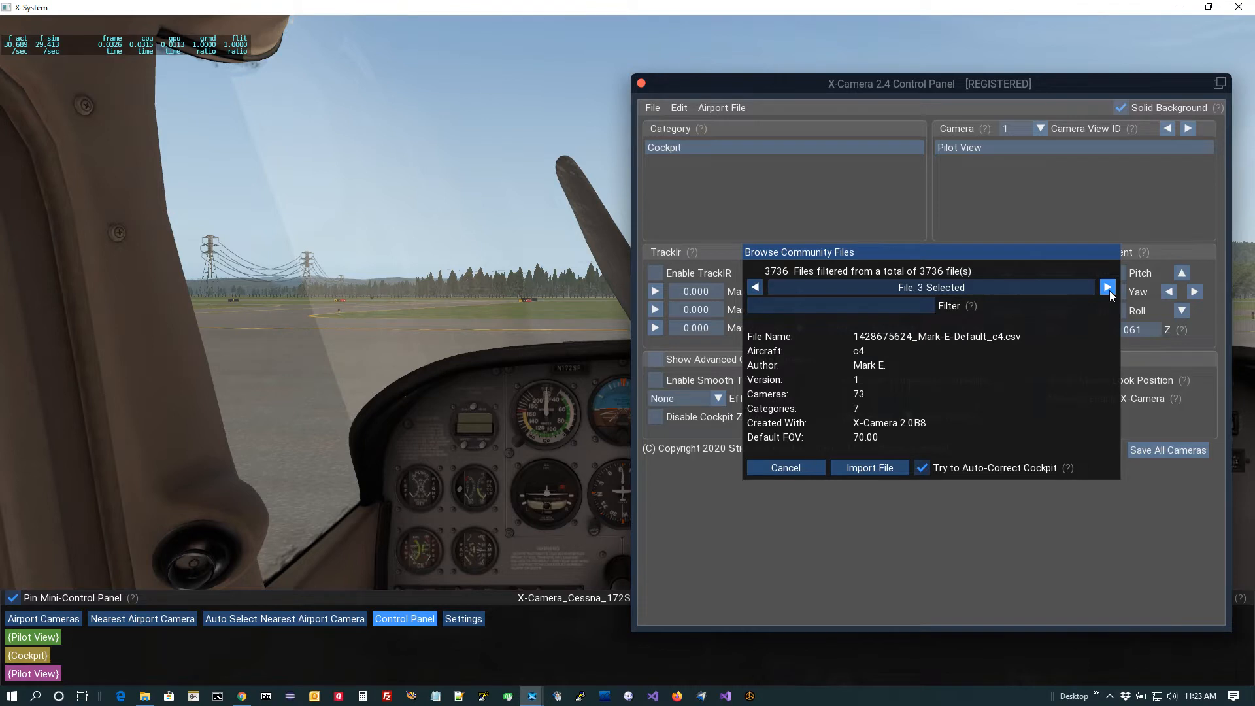
left_click(1108, 288)
left_click(1109, 289)
left_click(1109, 288)
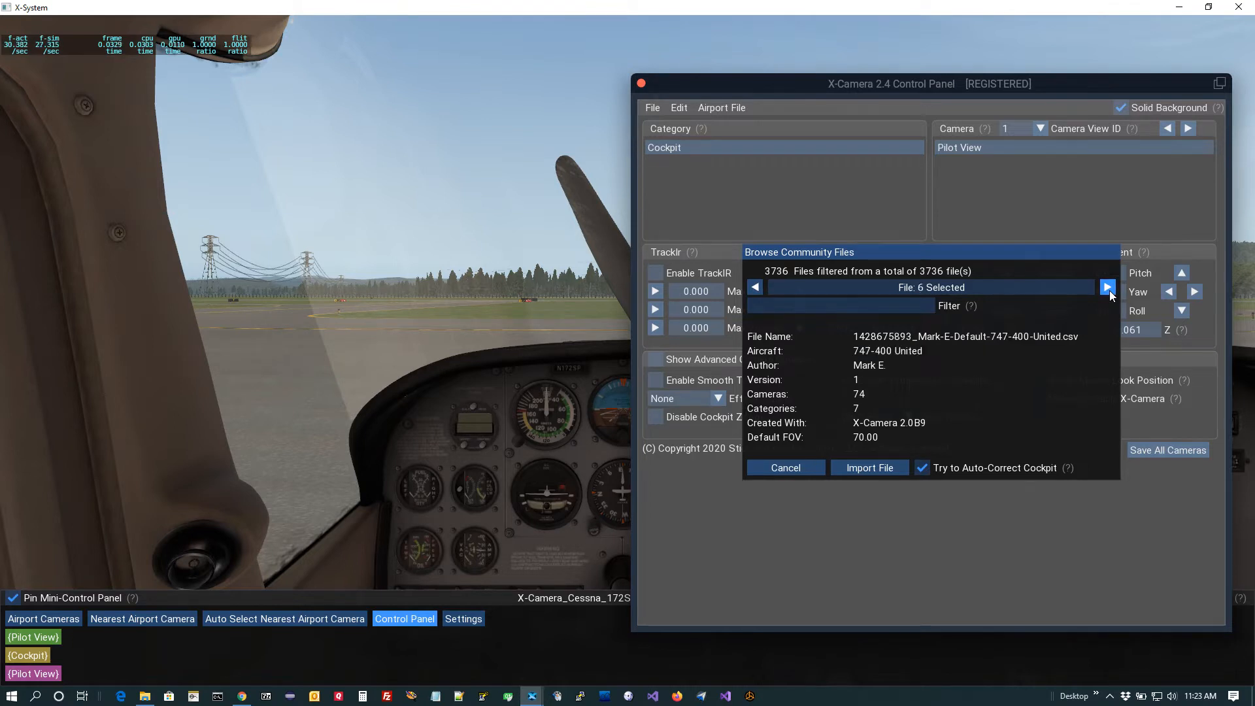
left_click(1109, 288)
left_click(1109, 288)
left_click(1109, 288)
left_click(1109, 288)
left_click(1108, 288)
left_click(1108, 288)
left_click(1109, 288)
left_click(1109, 289)
left_click(1108, 289)
left_click(1109, 289)
left_click(1108, 289)
left_click(1108, 289)
left_click(1109, 289)
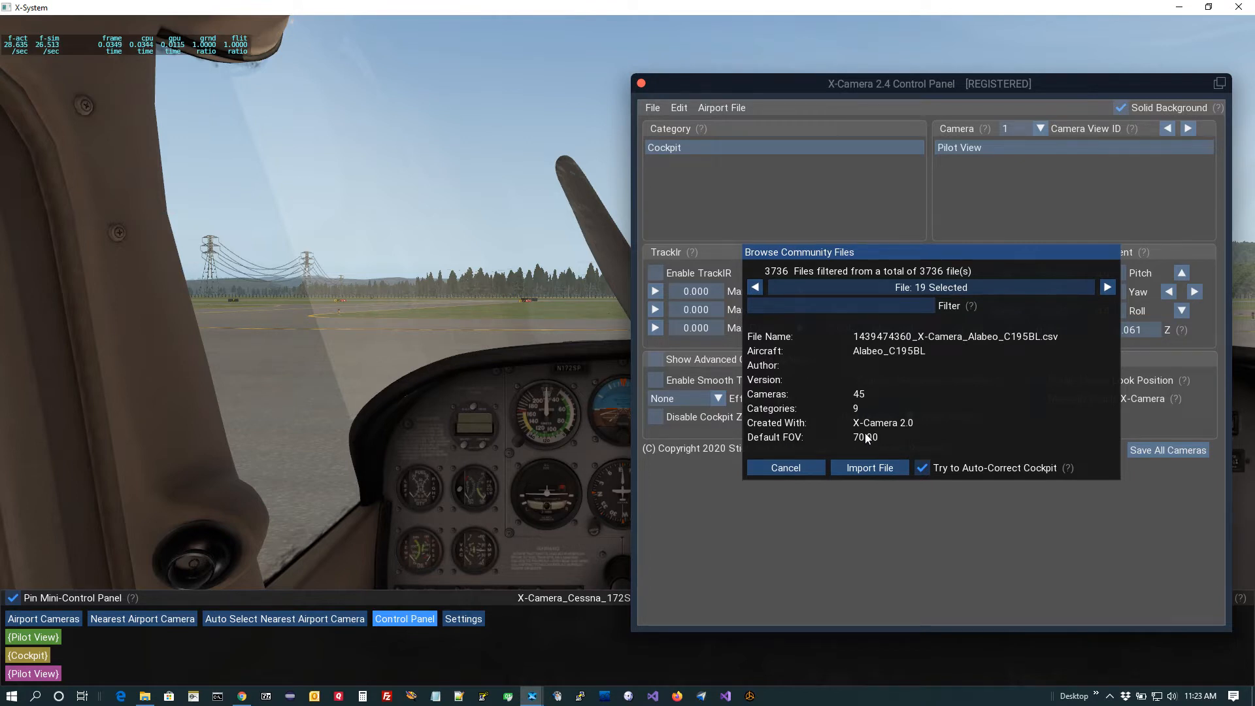
Step: Step back through the community files from file 19 to file 1, reviewing their details
left_click(756, 288)
left_click(755, 287)
left_click(756, 288)
left_click(755, 288)
left_click(756, 288)
left_click(755, 288)
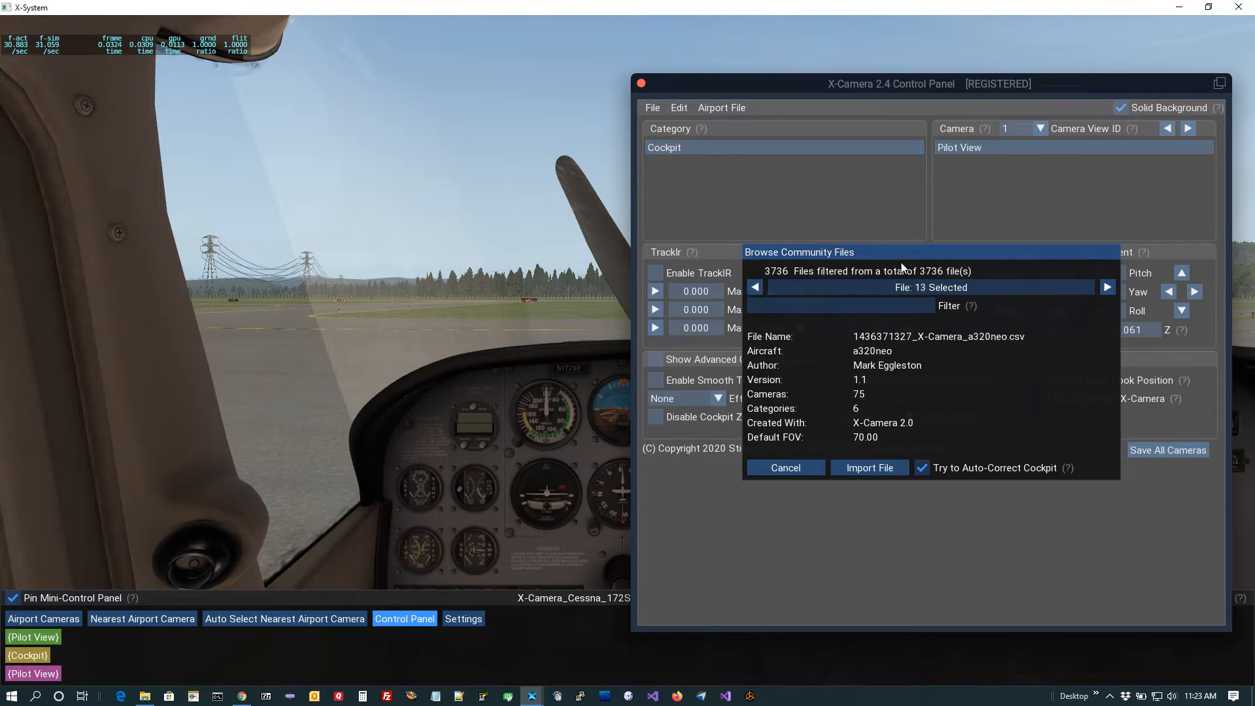
left_click(756, 288)
left_click(756, 287)
left_click(756, 288)
left_click(756, 287)
left_click(755, 288)
left_click(756, 288)
left_click(755, 287)
left_click(756, 287)
left_click(758, 283)
left_click(758, 283)
left_click(759, 283)
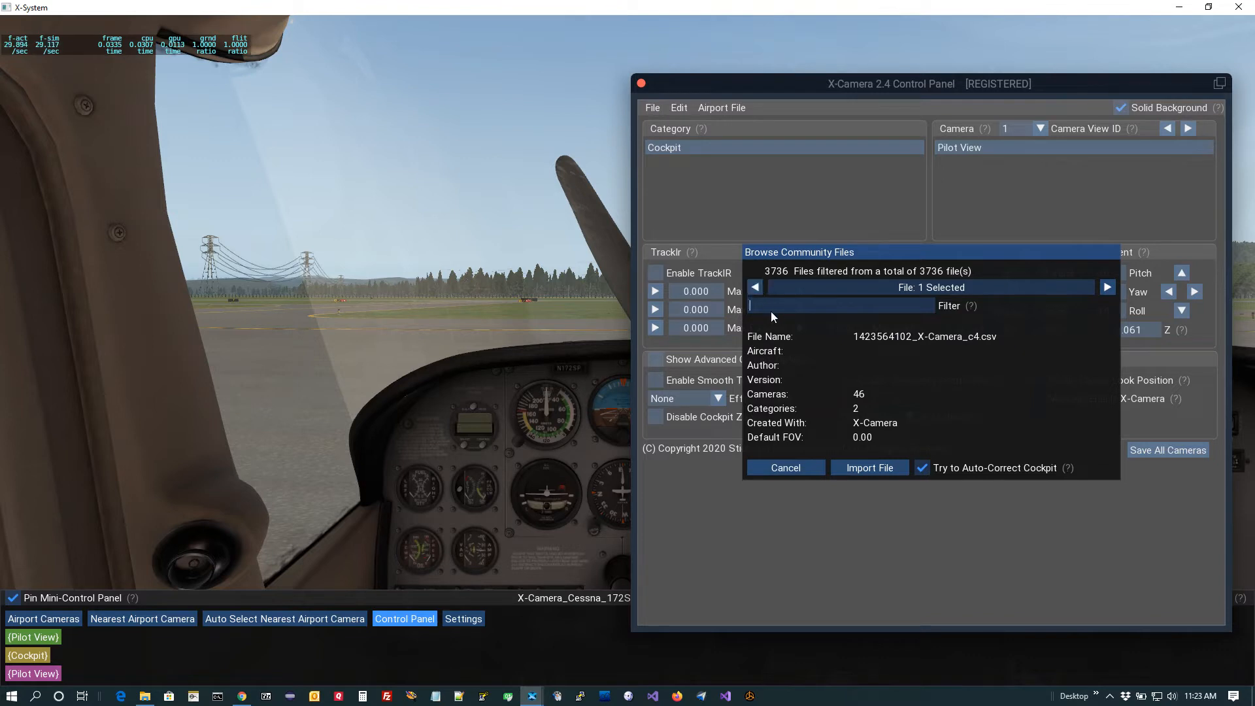
Step: Filter the community files by C172 and browse the first few matching camera files
type("C172")
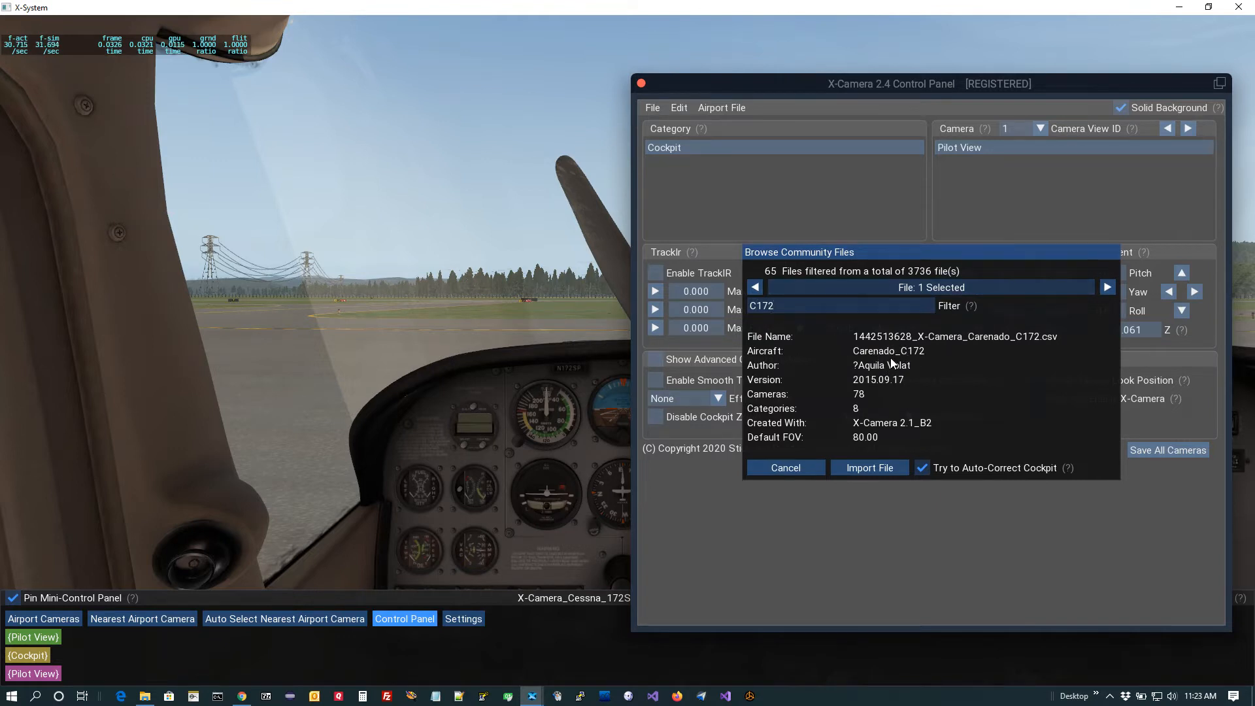
left_click(1107, 288)
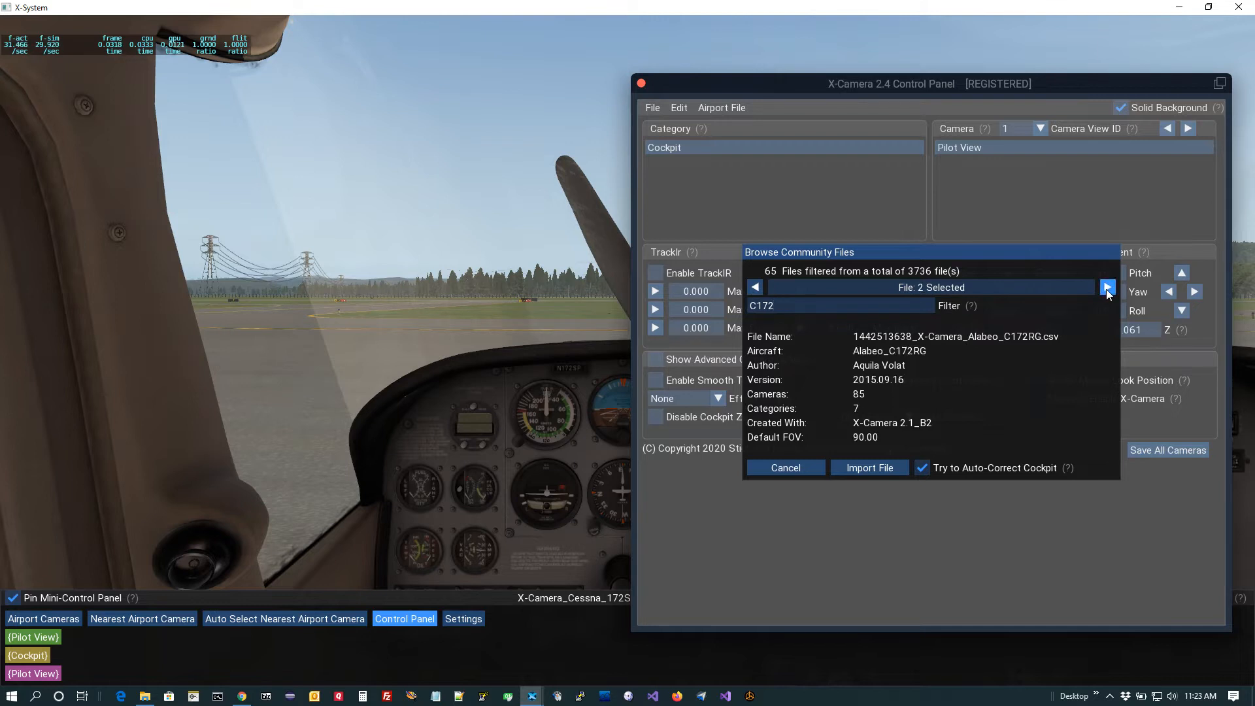
left_click(1106, 288)
left_click(1106, 289)
left_click(1107, 288)
Step: Replace the filter with the author's name and select that author's Cessna_172SP camera file, file 3
key("BackSpace")
key("BackSpace")
key("BackSpace")
key("BackSpace")
type("MARK E")
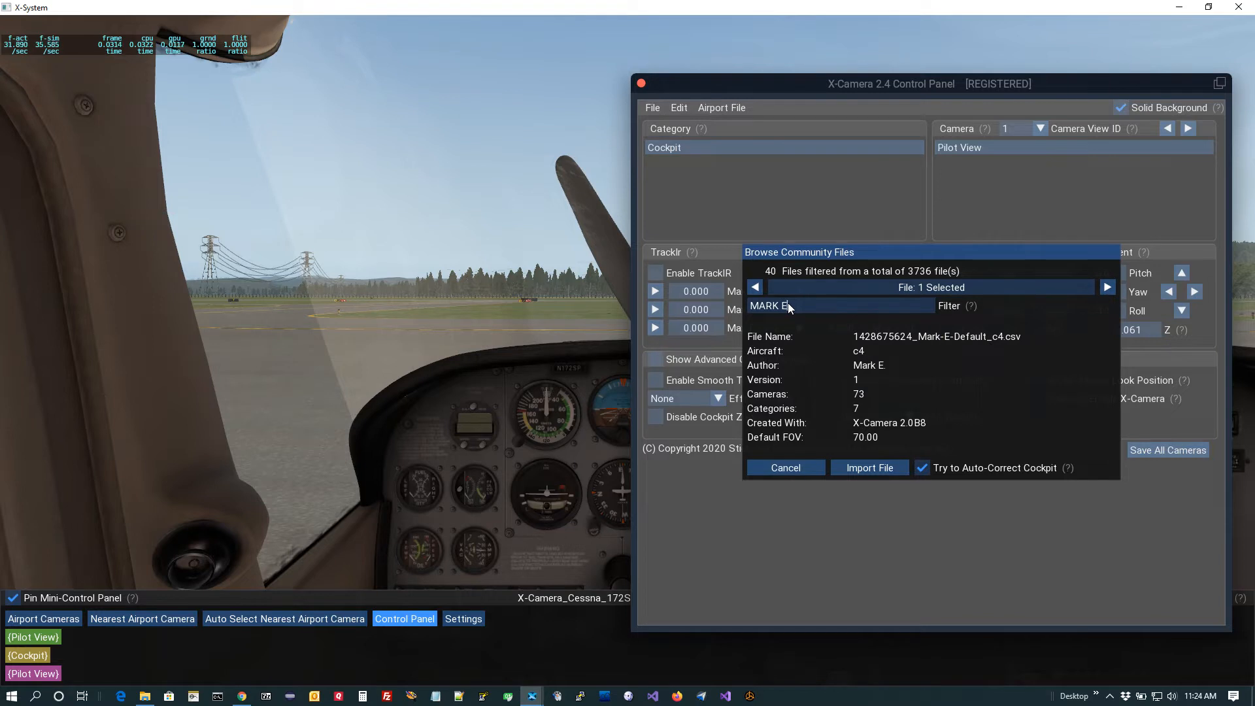
left_click(1108, 288)
left_click(1108, 288)
left_click(1108, 289)
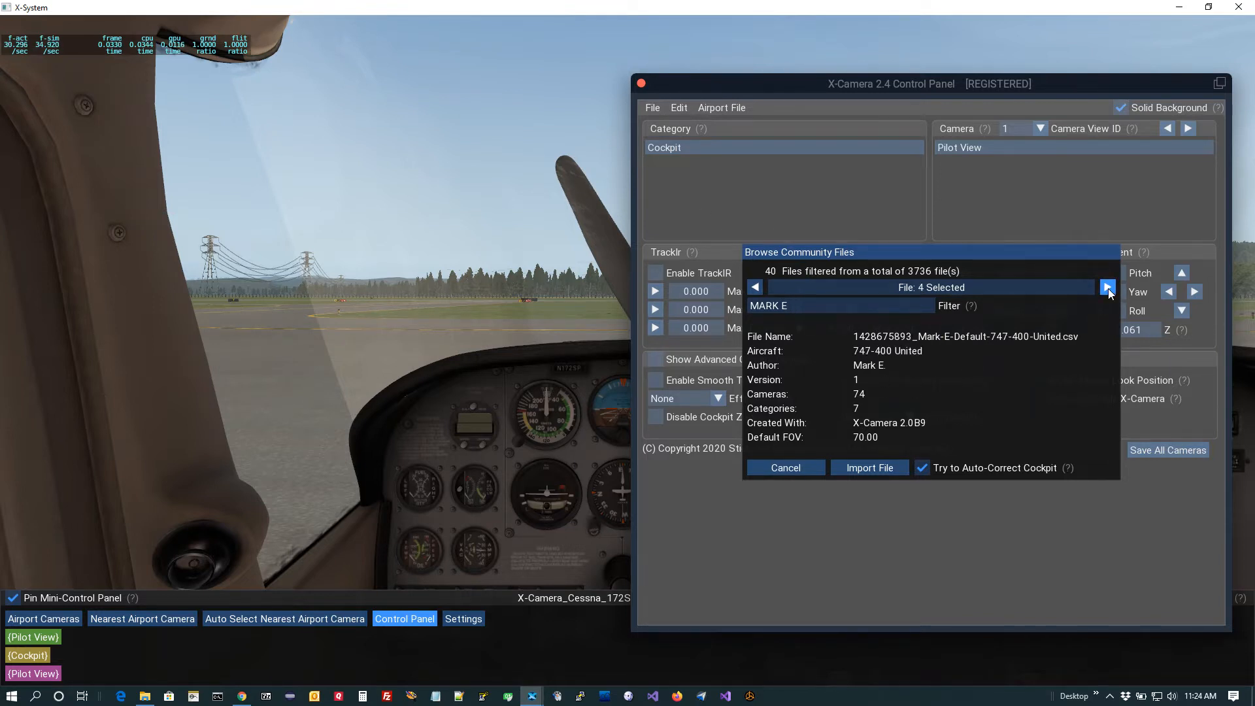
left_click(755, 286)
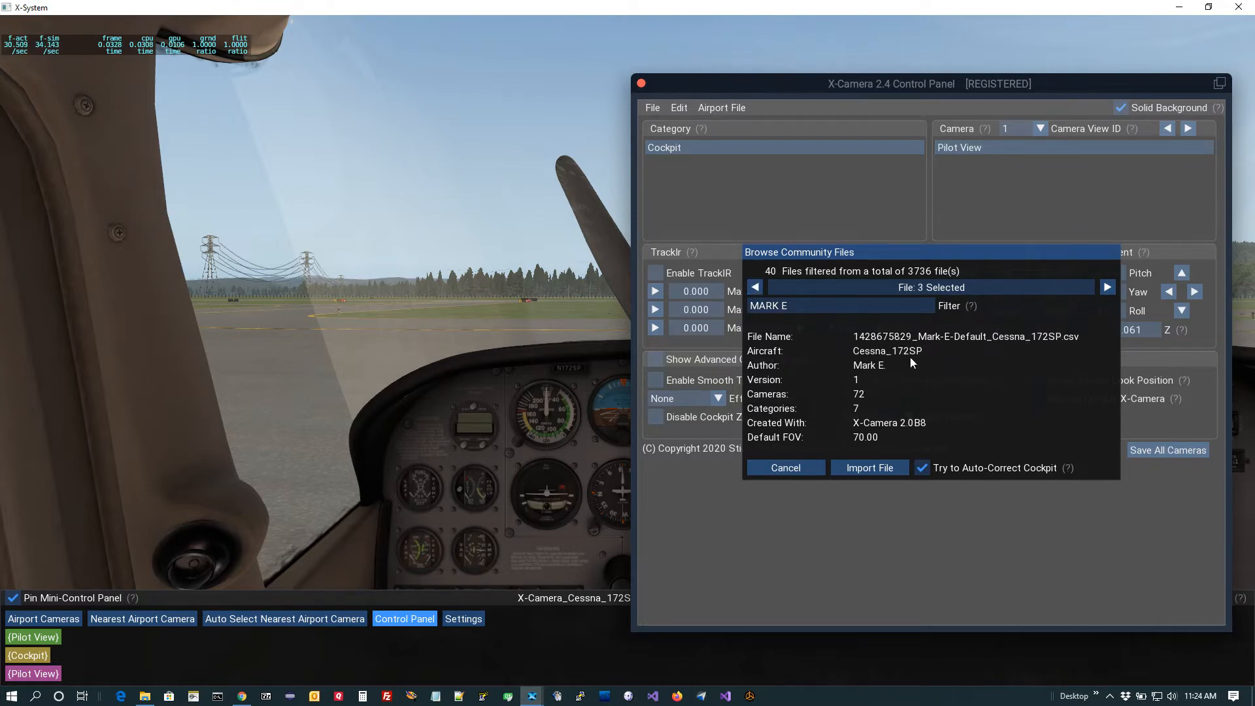
Step: Import the selected Cessna_172SP community file with Try to Auto-Correct Cockpit enabled and save all cameras
left_click(924, 469)
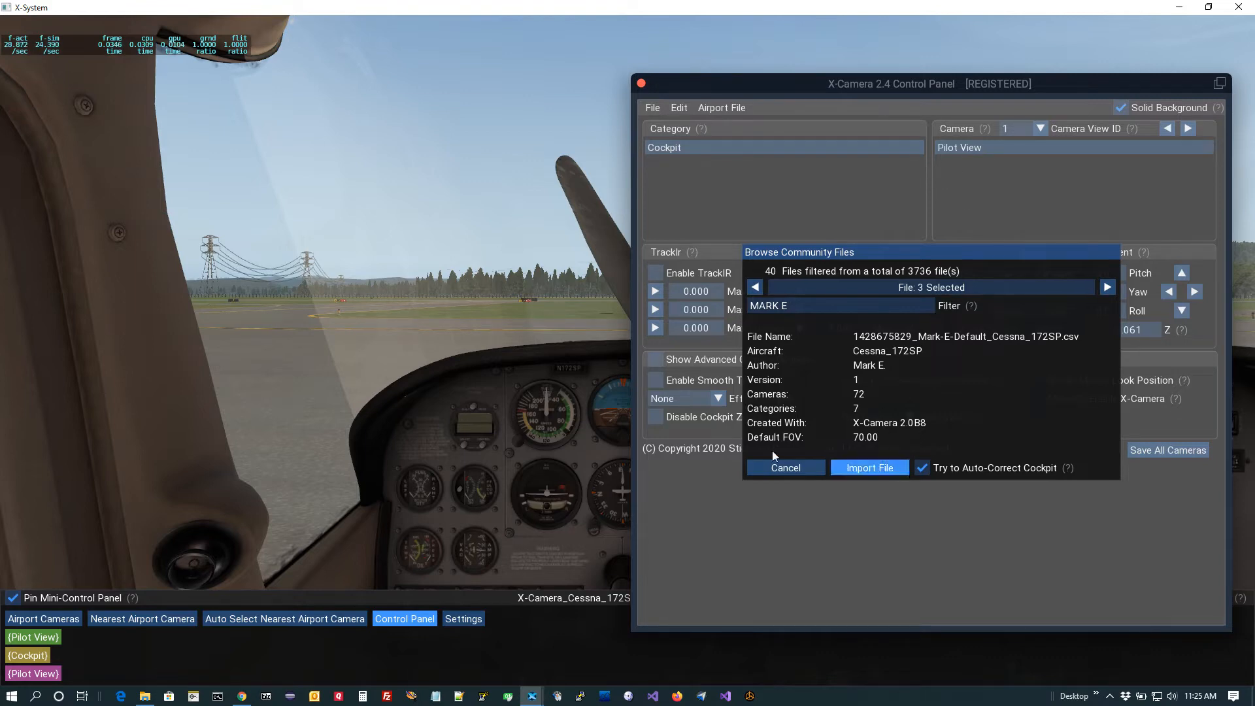
left_click(791, 469)
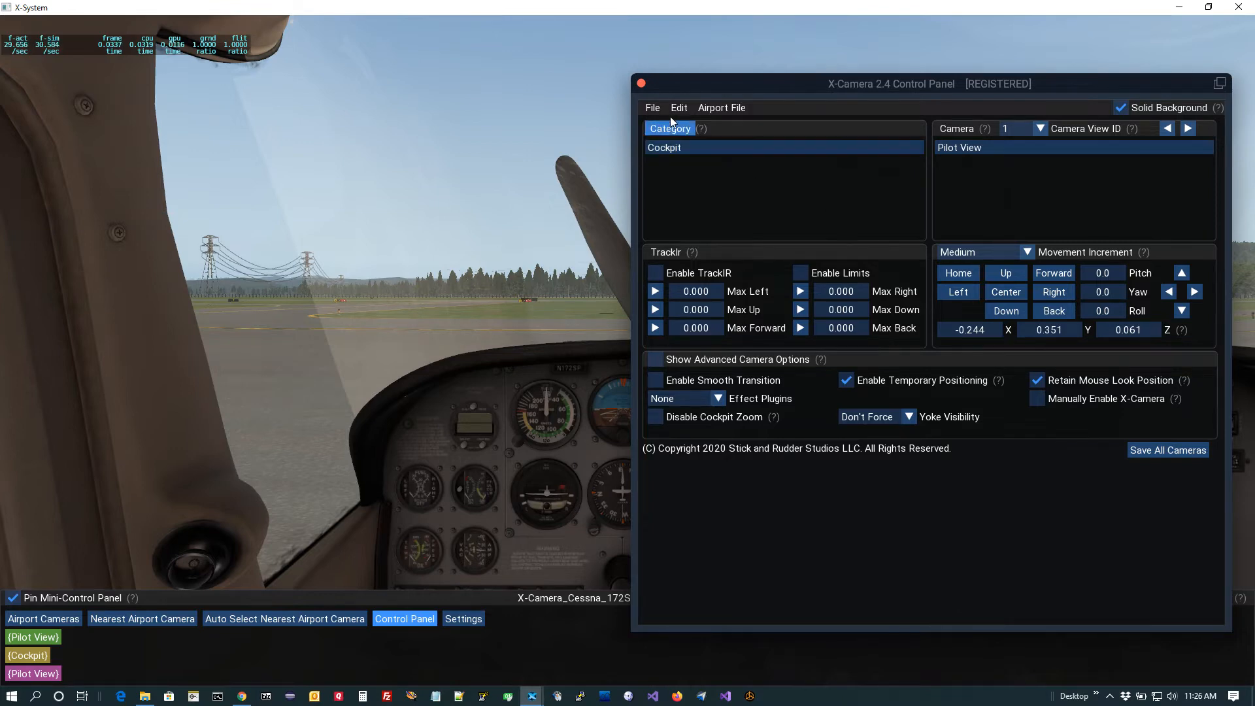
left_click(651, 109)
left_click(696, 199)
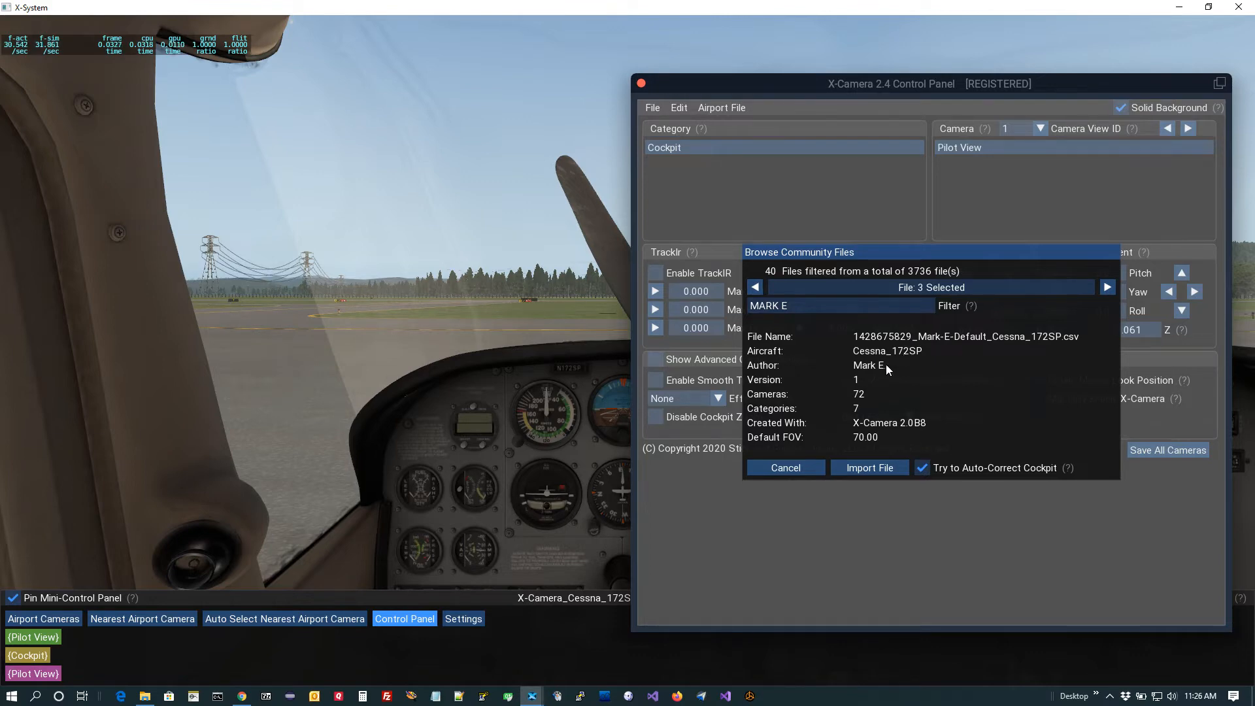
left_click(874, 469)
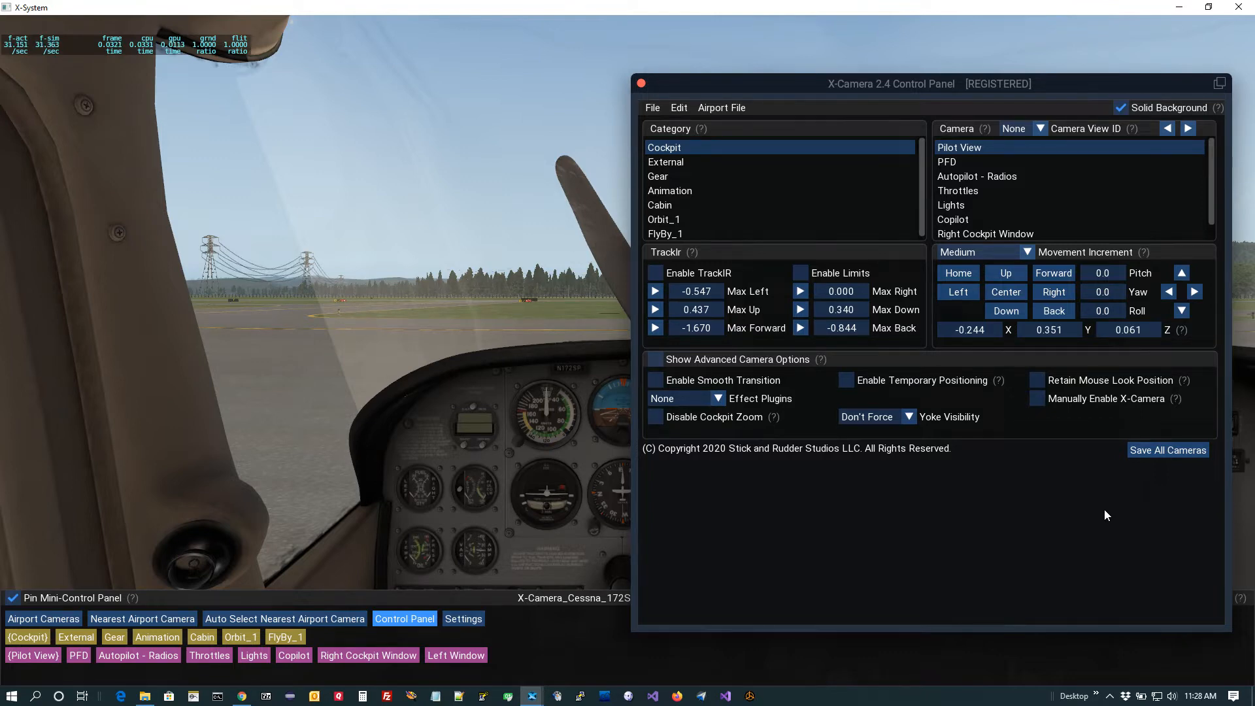
left_click(1144, 456)
Step: Share the camera file with the community, setting its version to the current date and time
left_click(655, 114)
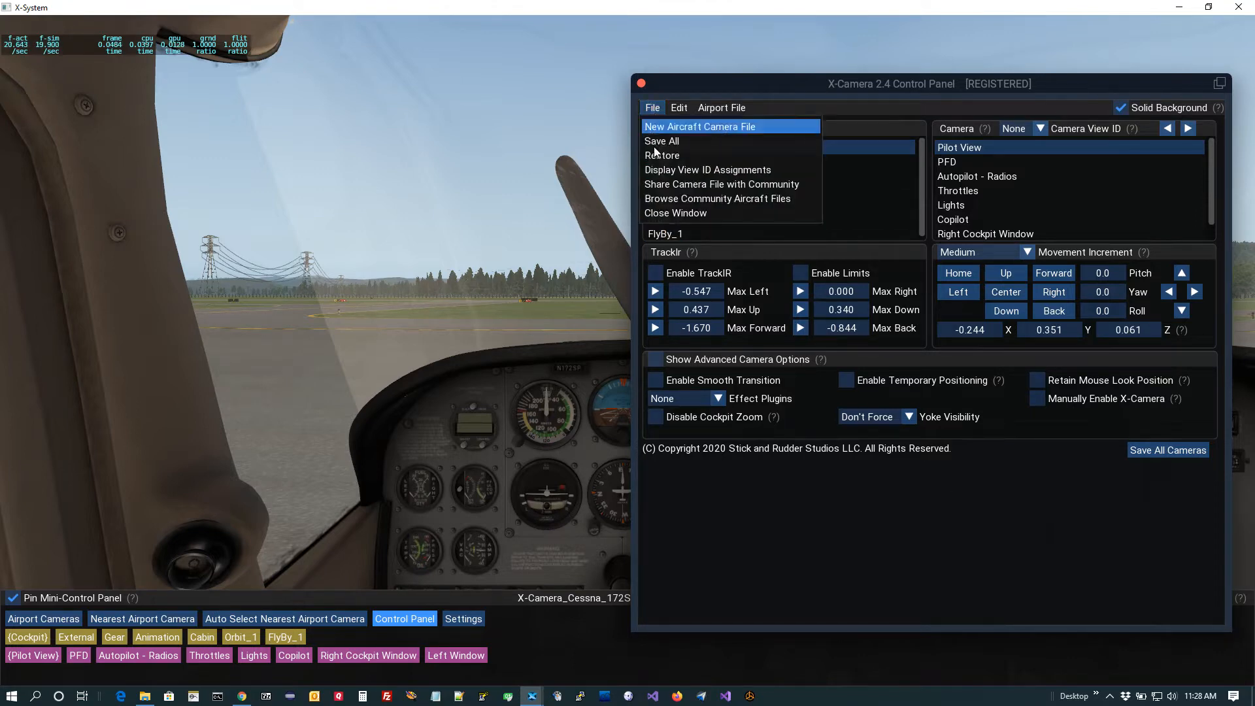
left_click(657, 183)
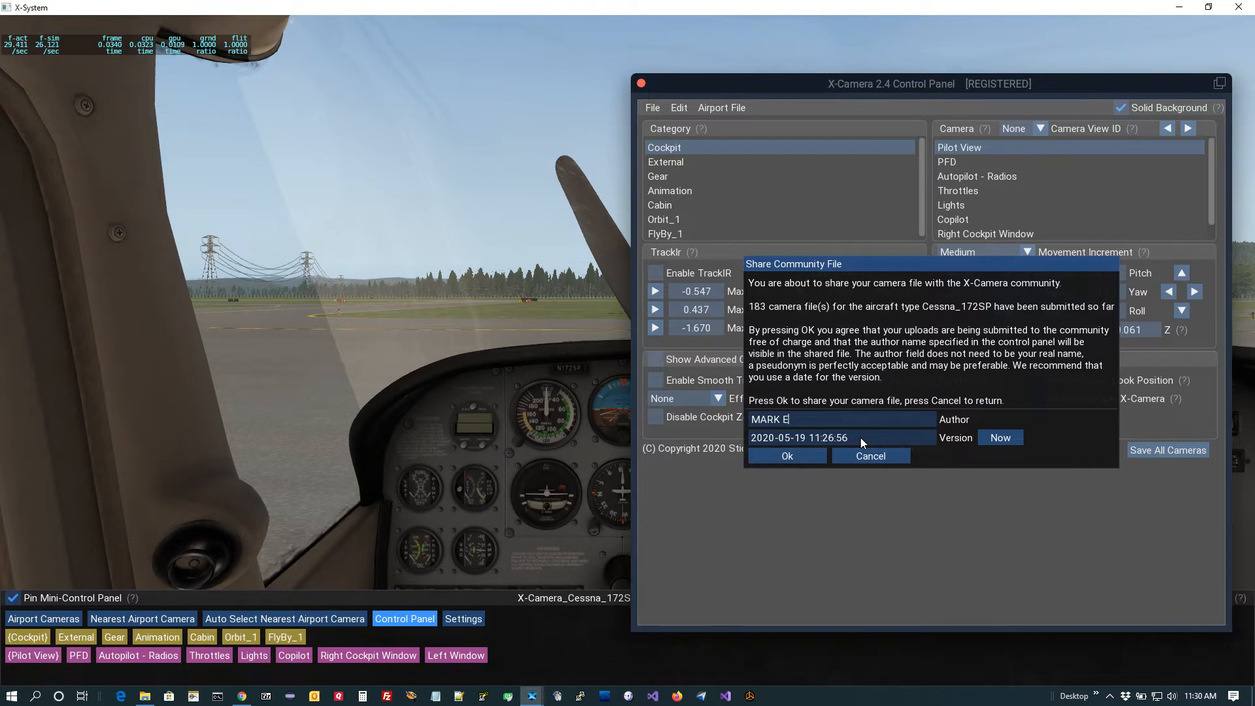
left_click(1005, 440)
left_click(817, 460)
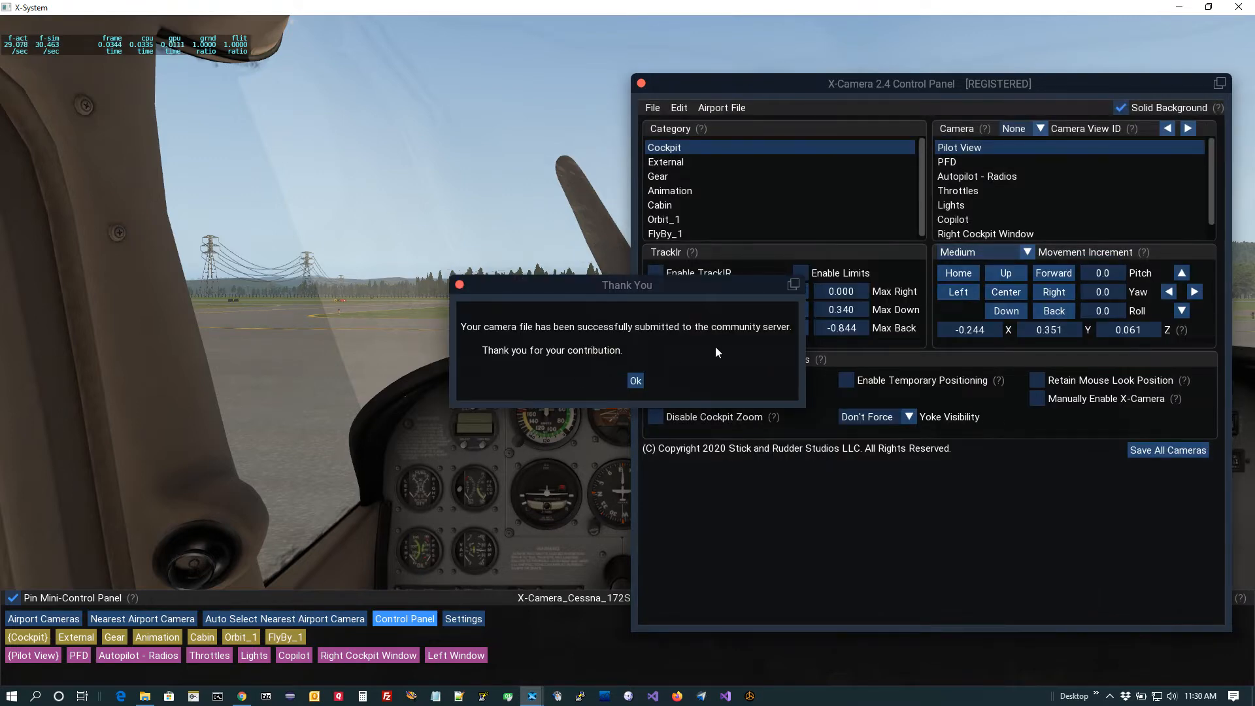
left_click(635, 381)
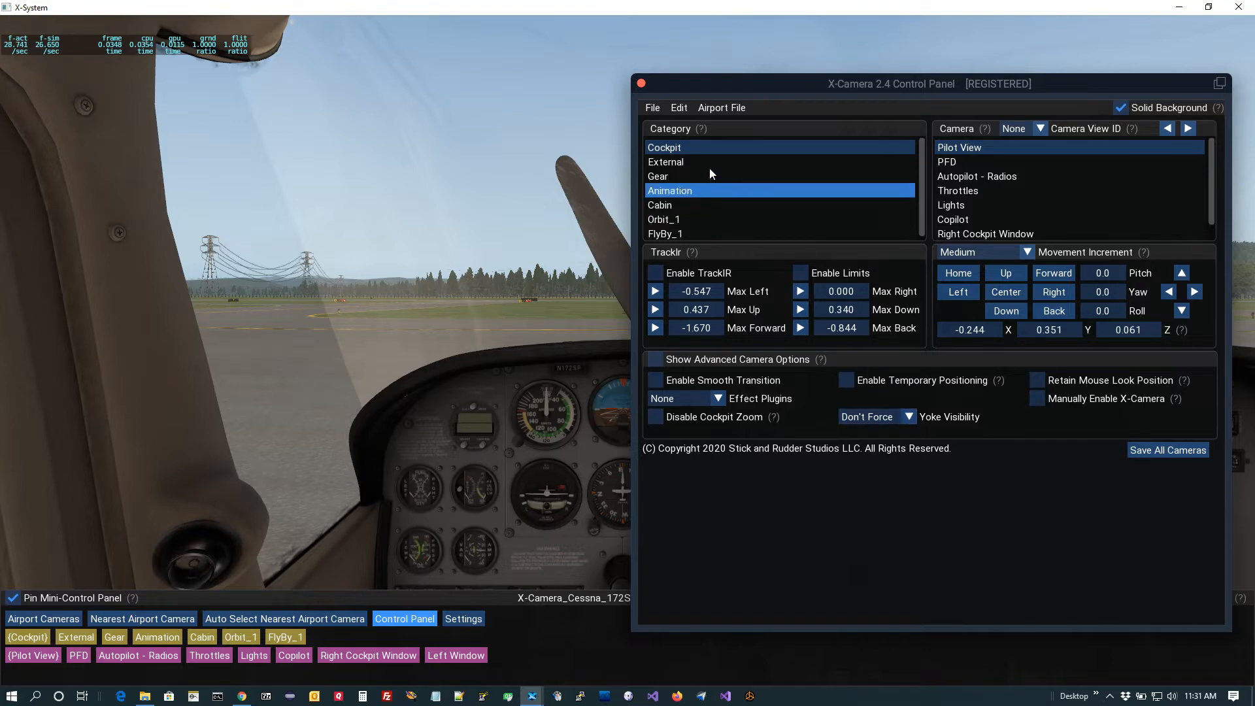
Step: Save all cameras again and close the Control Panel
left_click(656, 106)
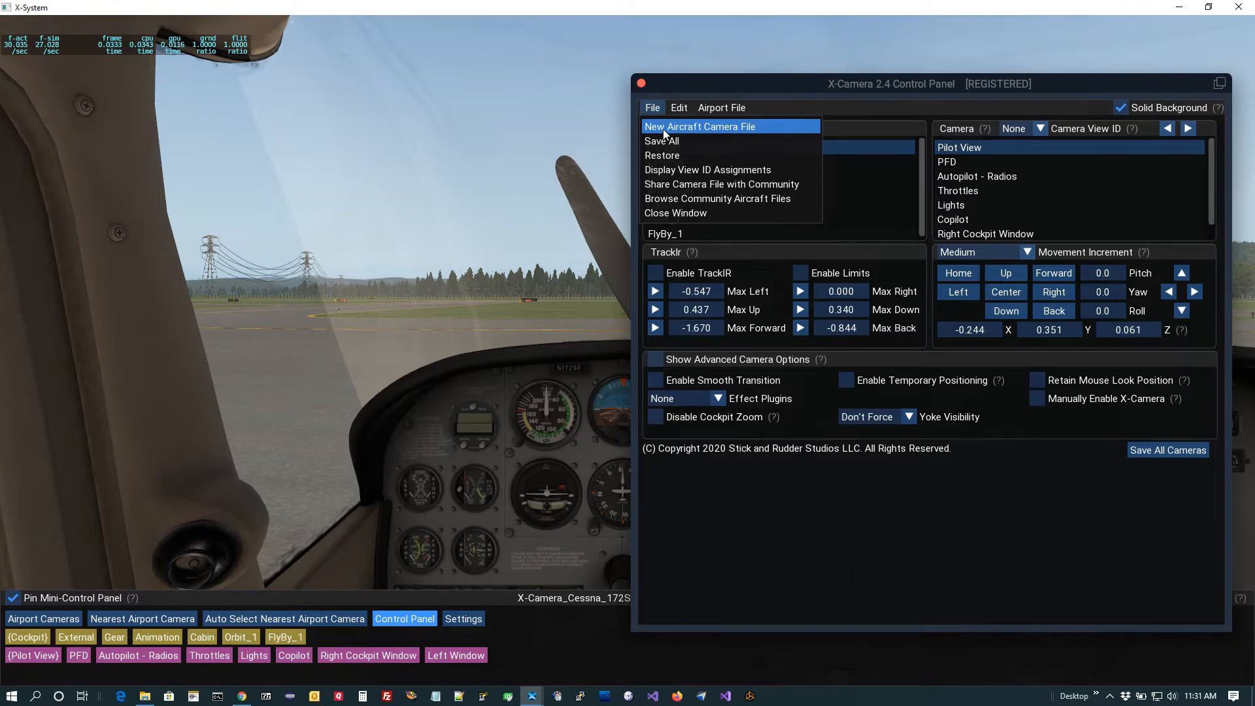
mouse_move(707, 103)
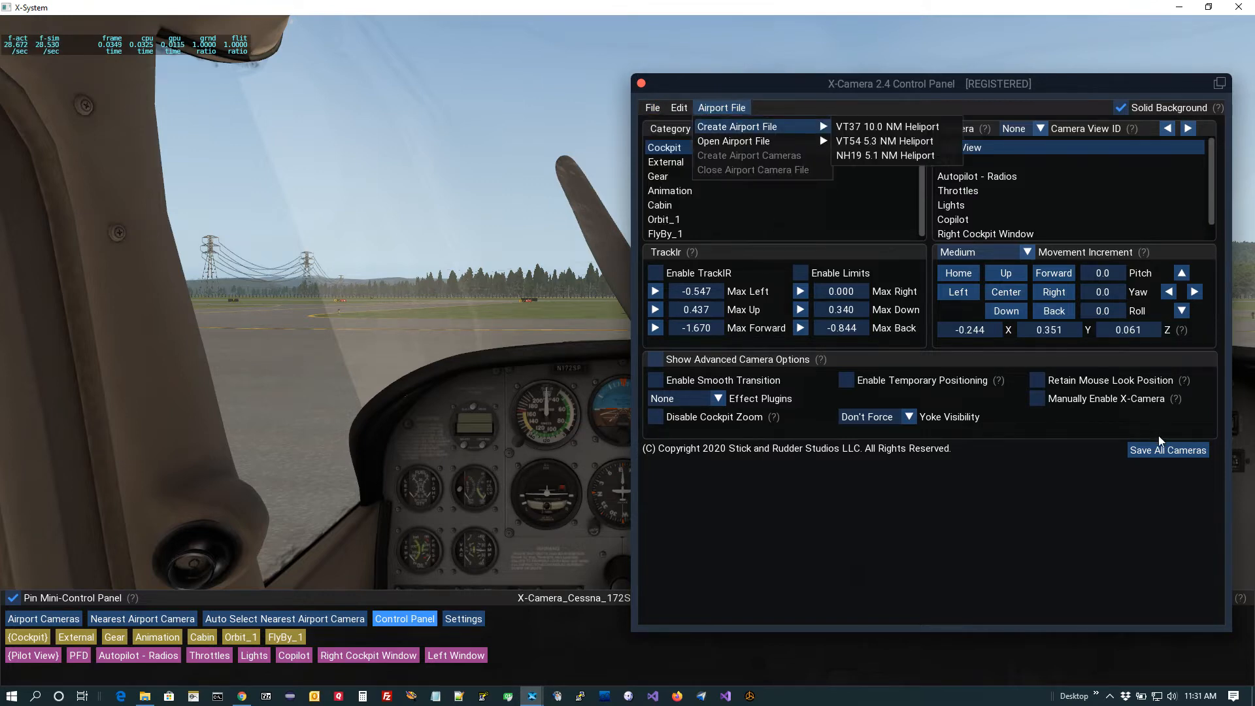
left_click(1159, 452)
left_click(1156, 453)
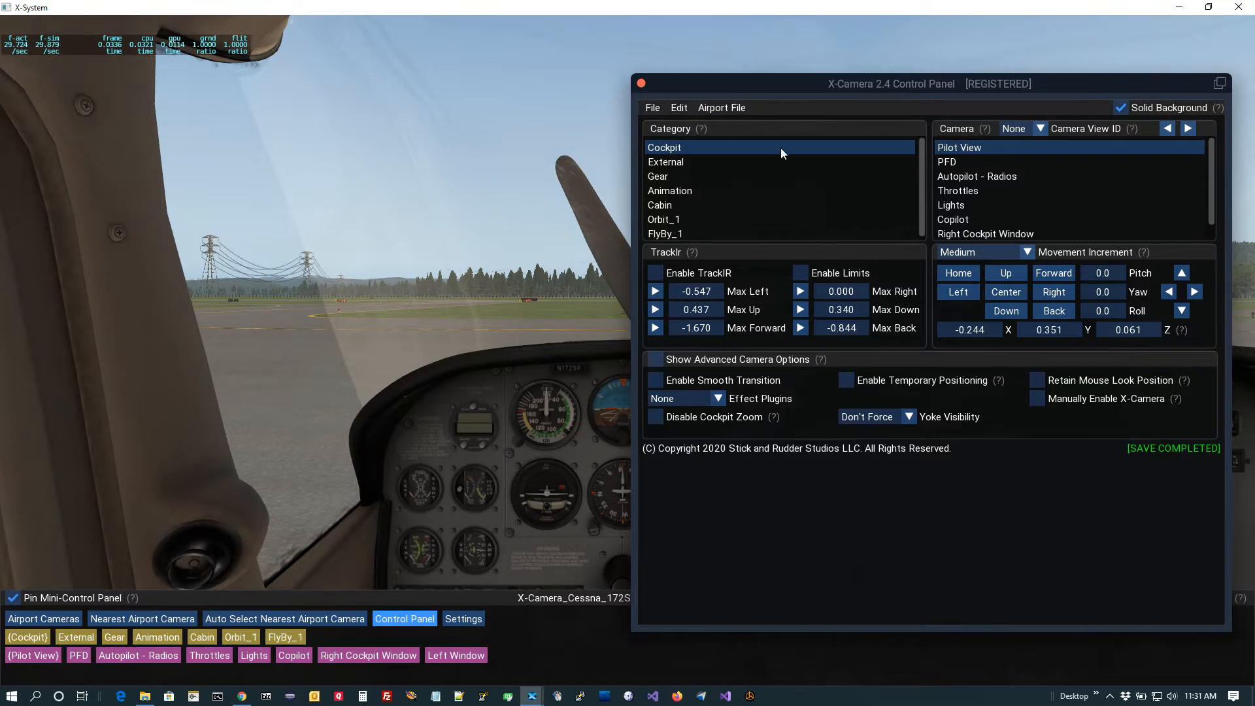
left_click(641, 85)
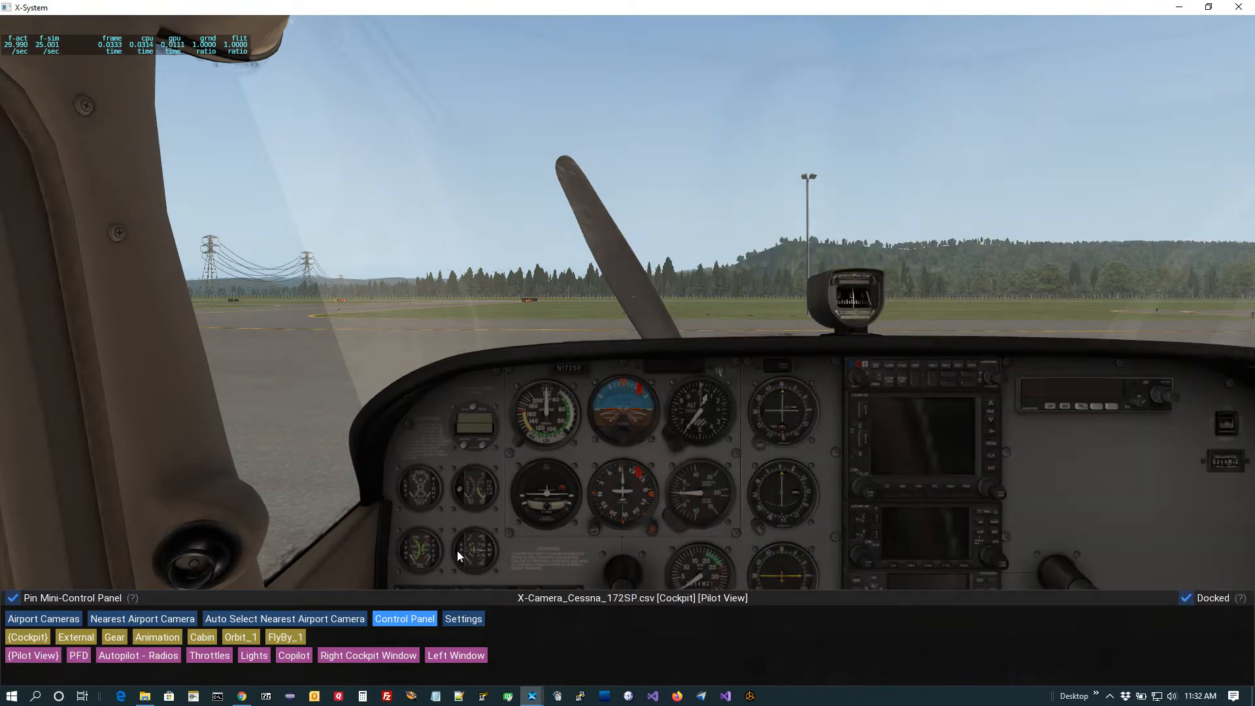
Step: Open the X-Camera Settings window and move it aside to uncover the cockpit instruments
left_click(463, 620)
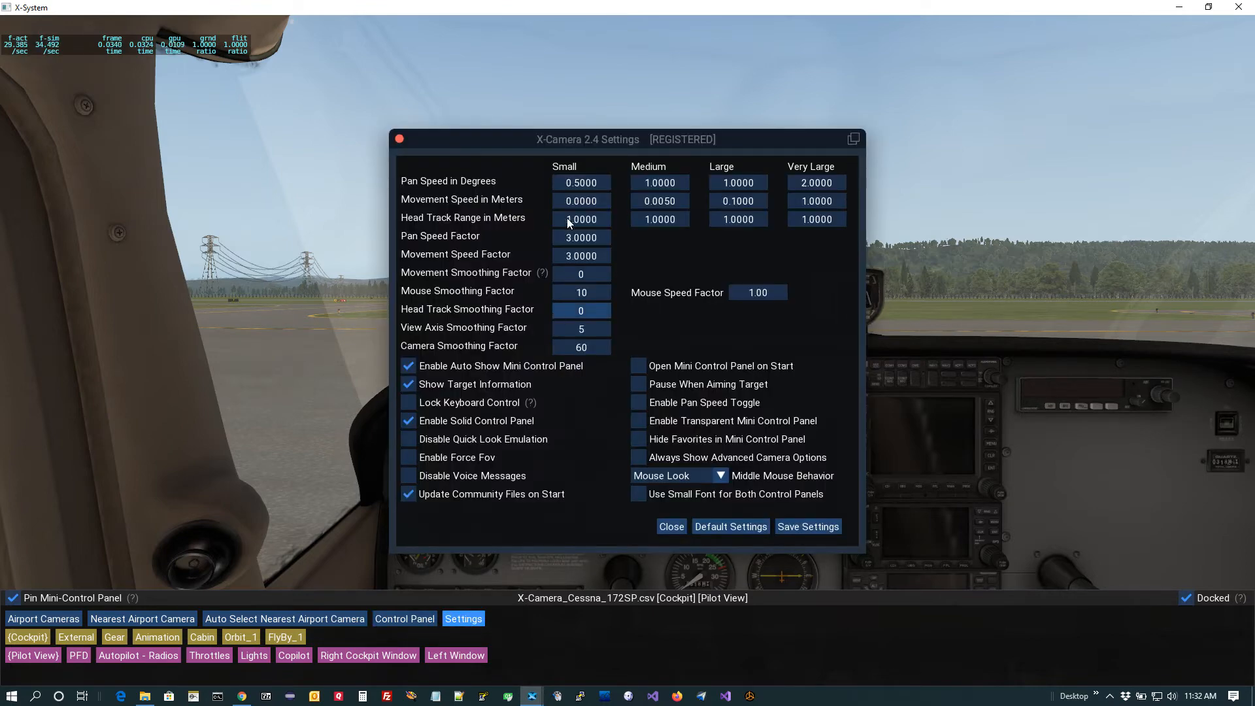
left_click_drag(499, 140, 195, 97)
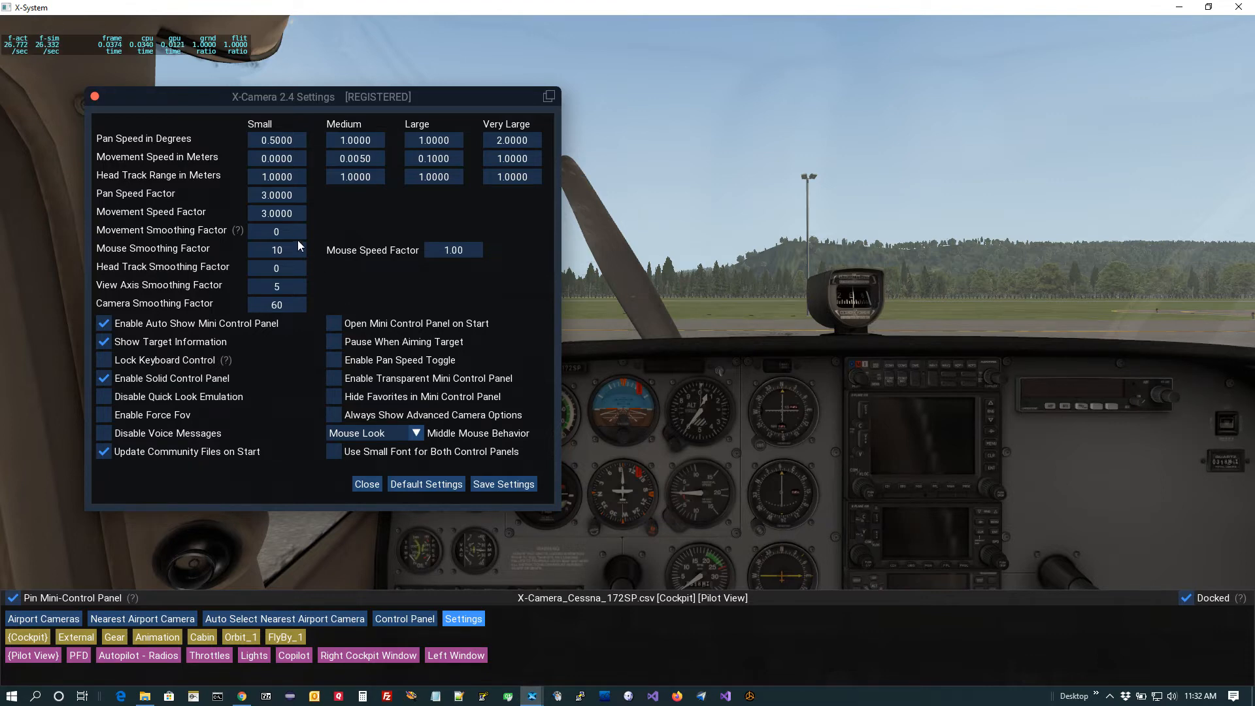
left_click_drag(194, 89, 168, 82)
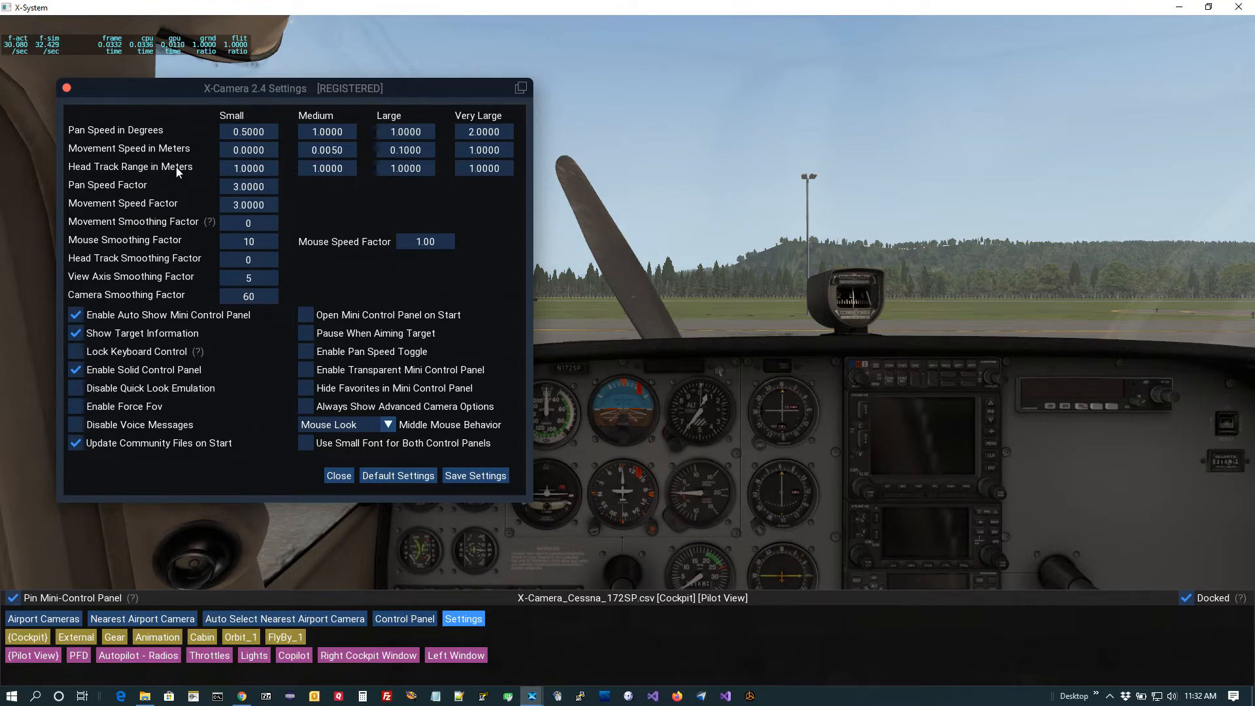
Step: Review the Movement Increment choices for the Pilot View camera in the Control Panel and close the panel
left_click(403, 618)
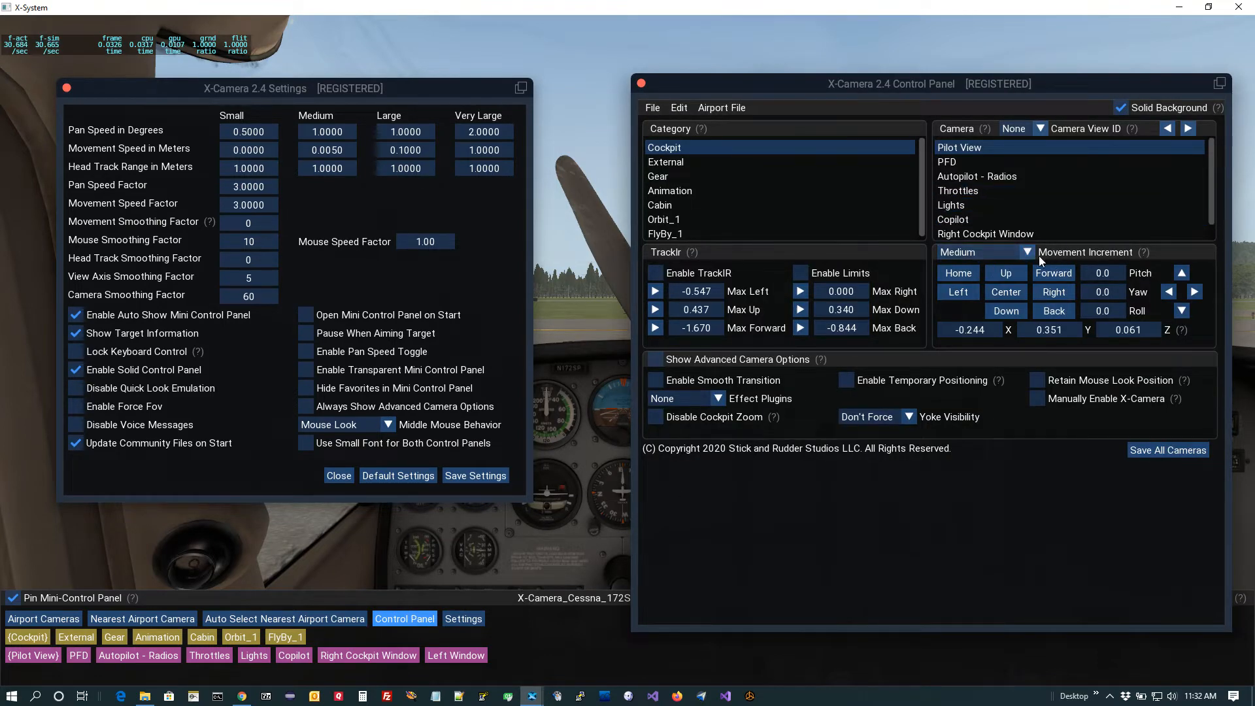
left_click(1027, 252)
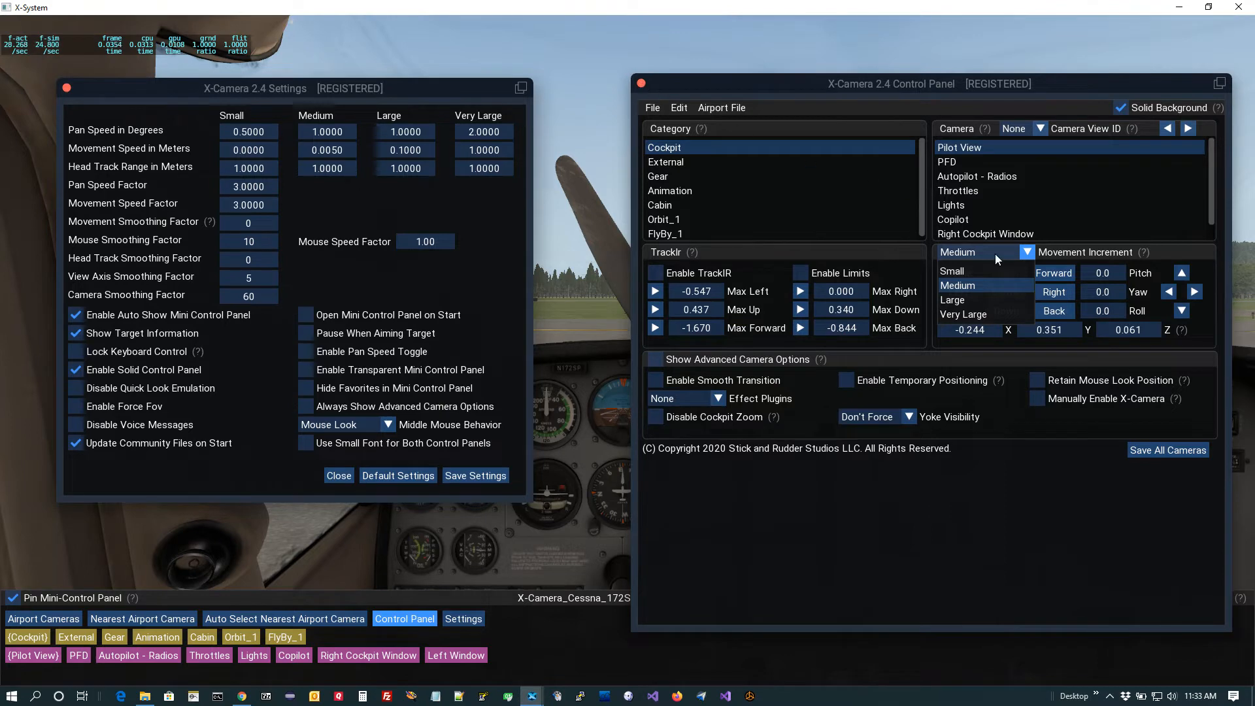
left_click(641, 84)
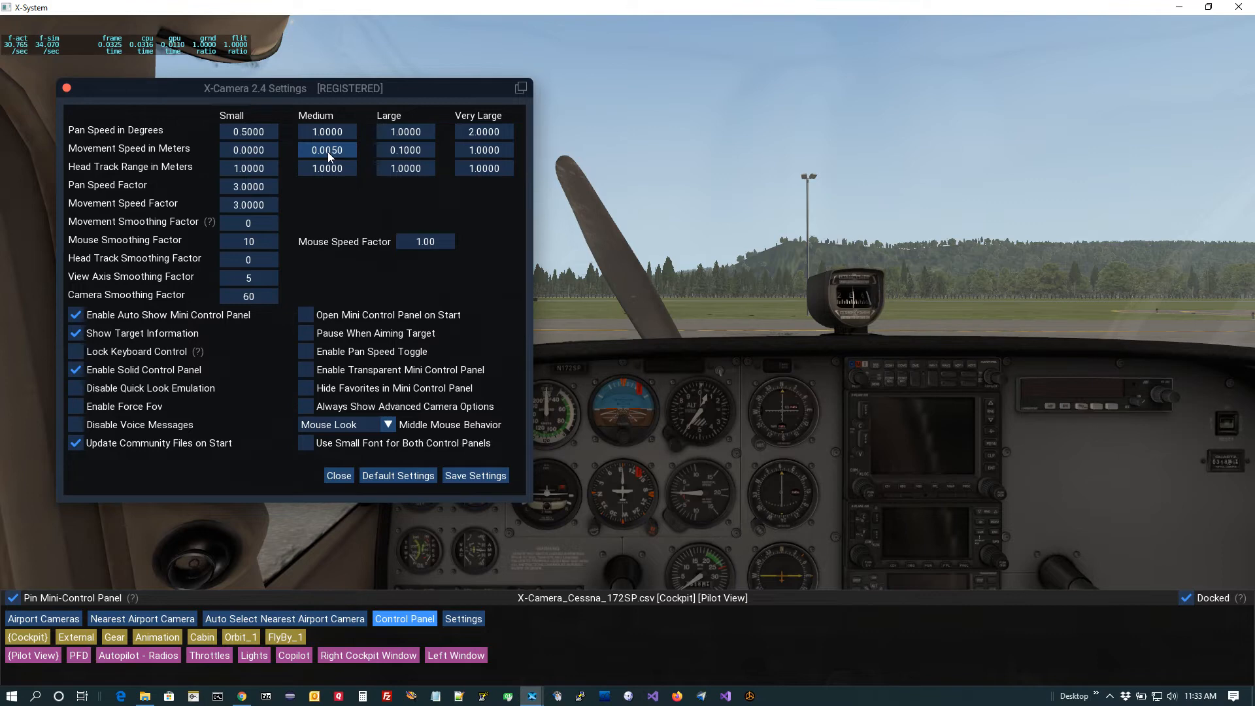
Step: Switch to the External category's Tail camera and check its movement increment in the Control Panel
mouse_move(601, 5)
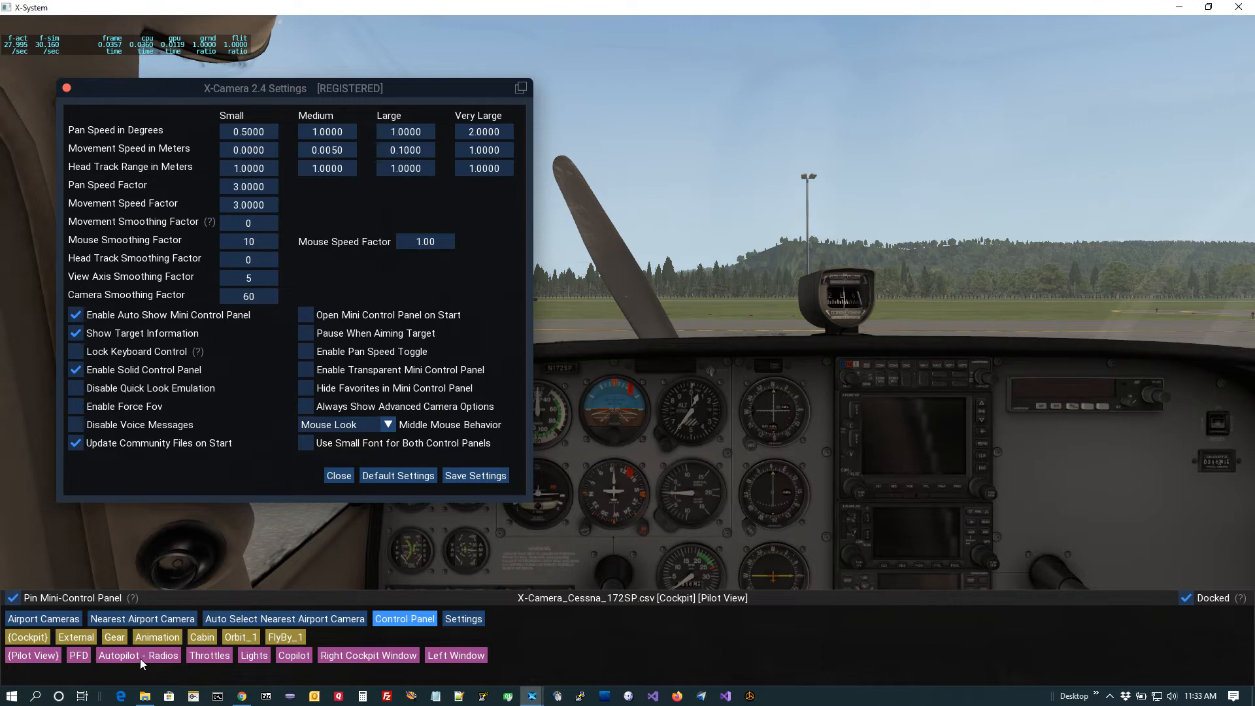
left_click(77, 637)
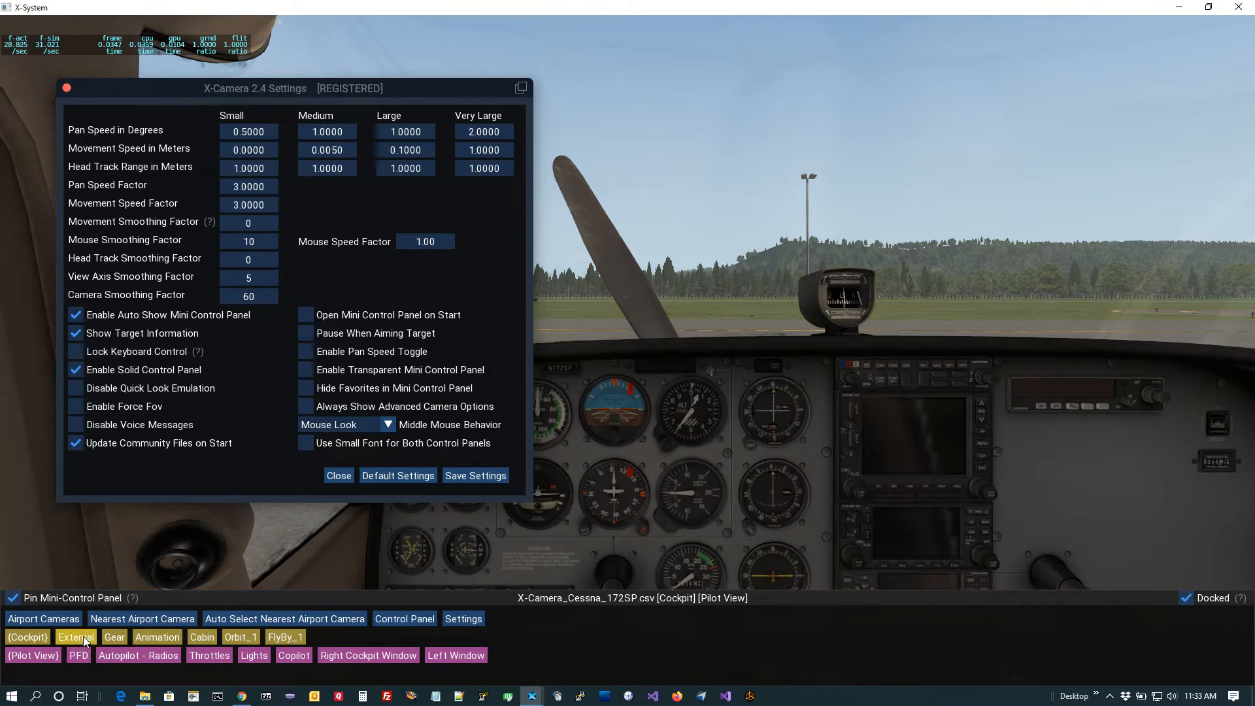
left_click(238, 654)
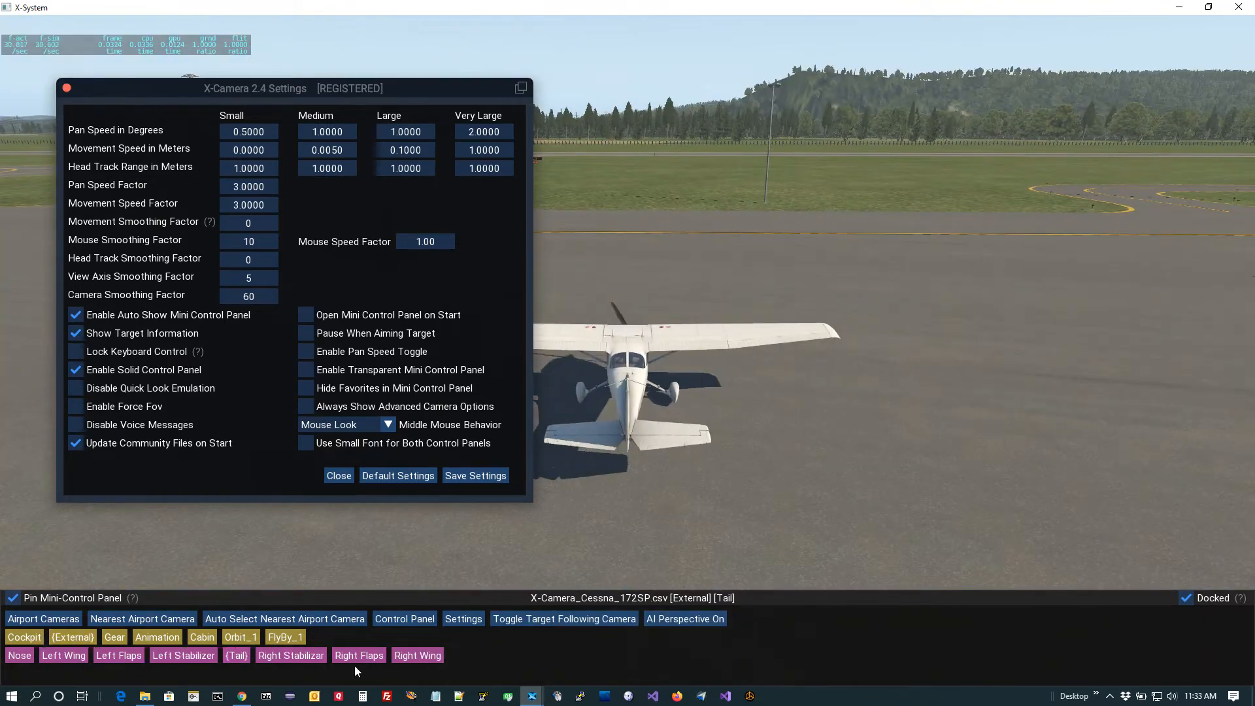
left_click(399, 619)
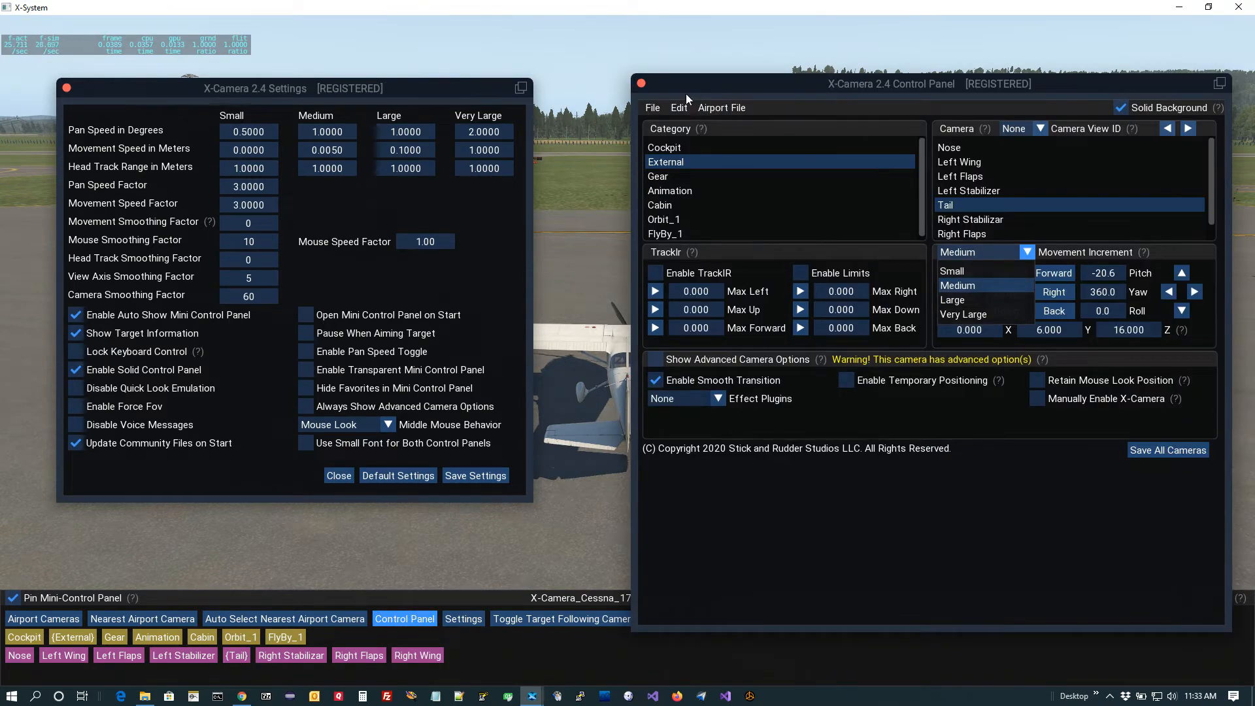
left_click(642, 83)
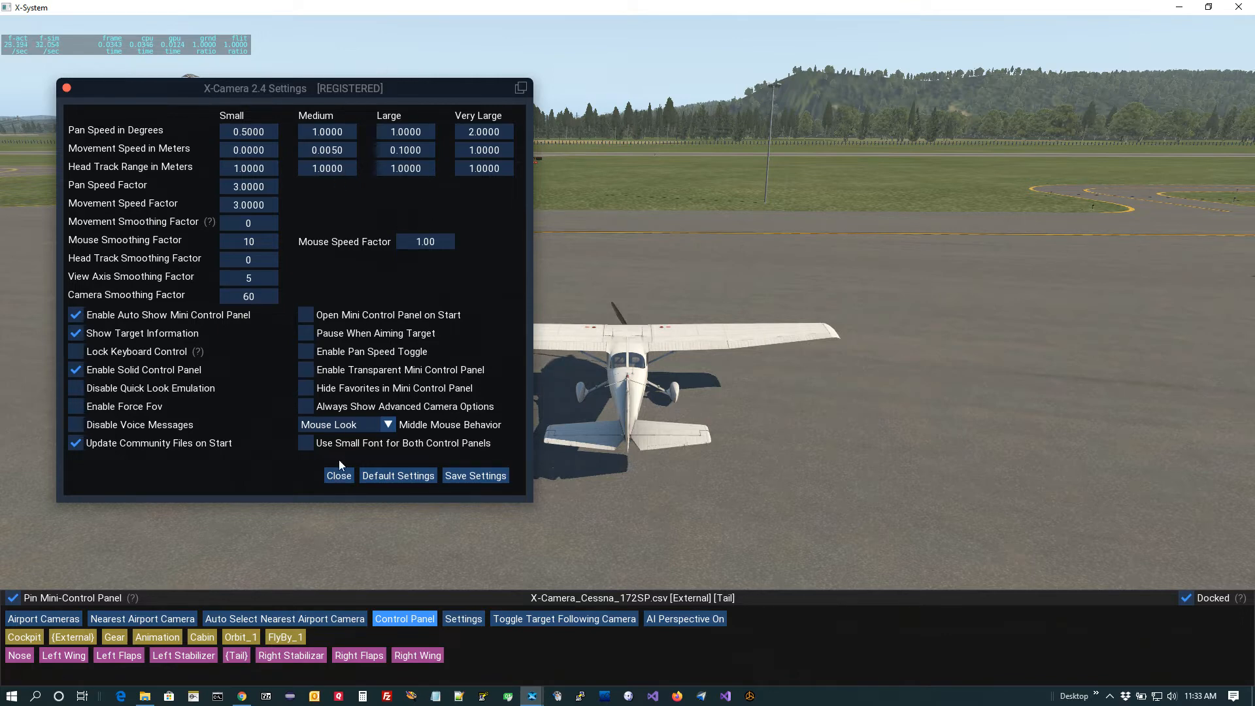
Step: Set the Tail camera's Movement Increment to Large, save all cameras and close the Control Panel
left_click(404, 619)
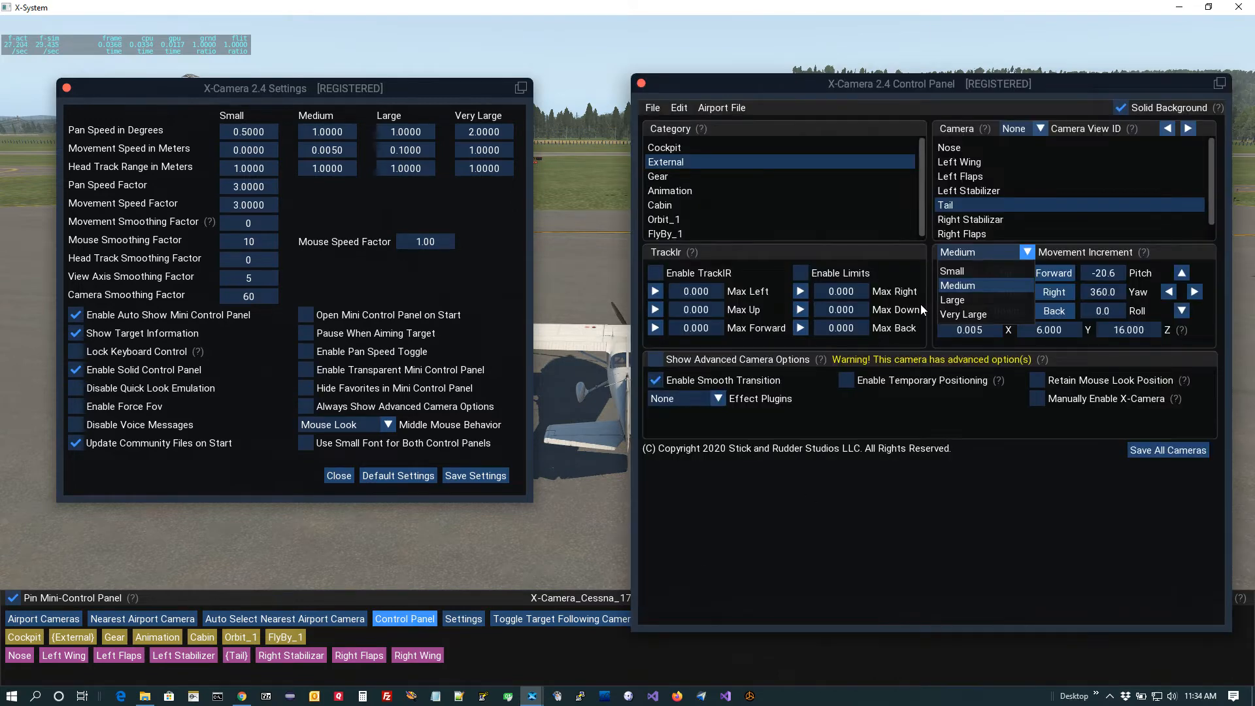
left_click(1029, 252)
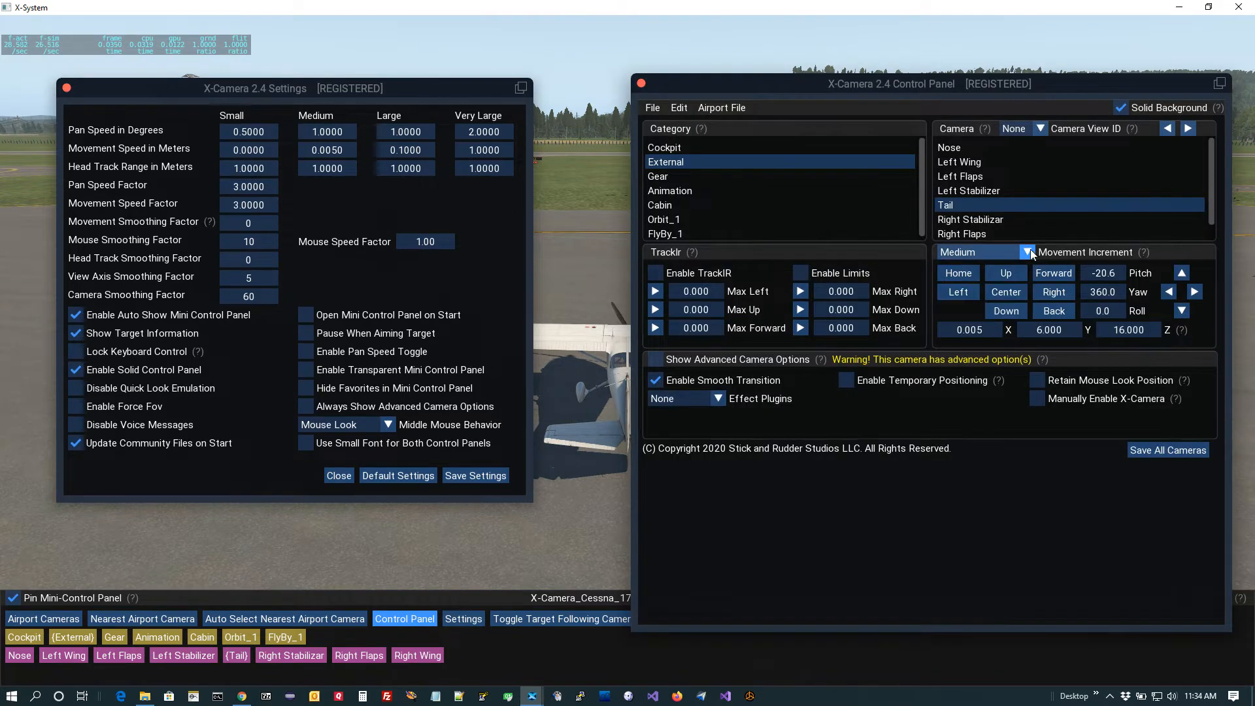
left_click(1022, 254)
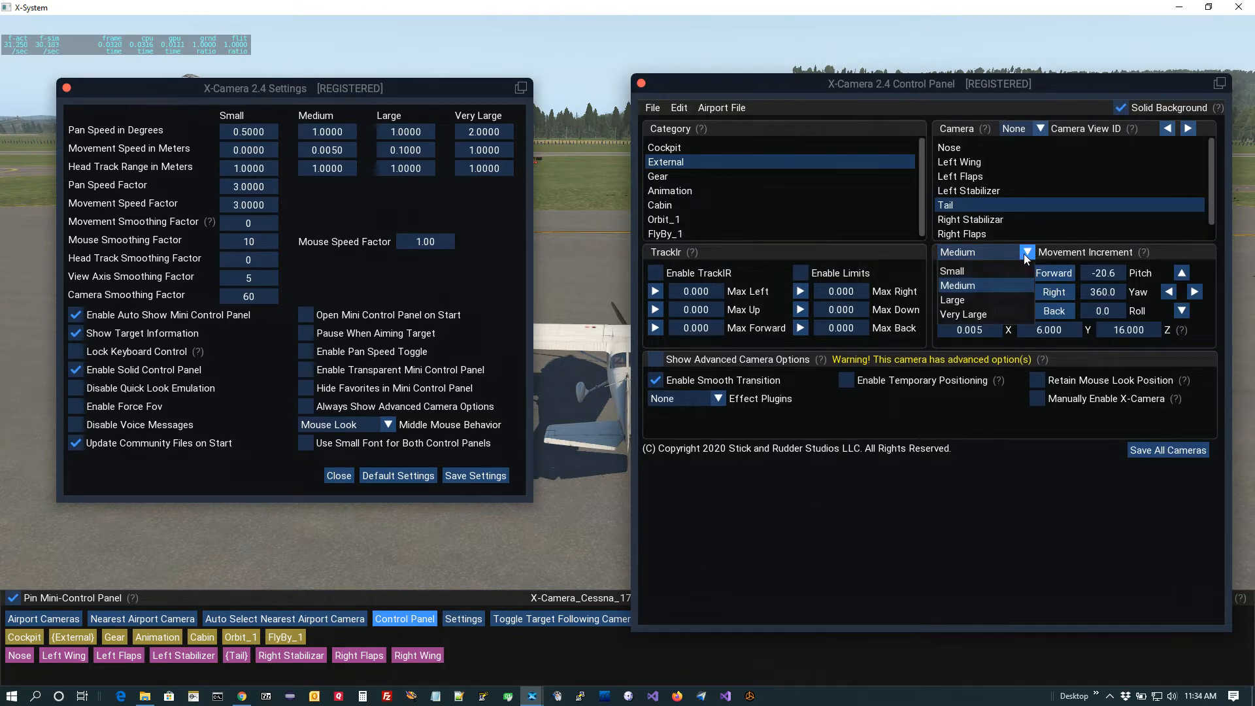
left_click(972, 300)
left_click(1153, 448)
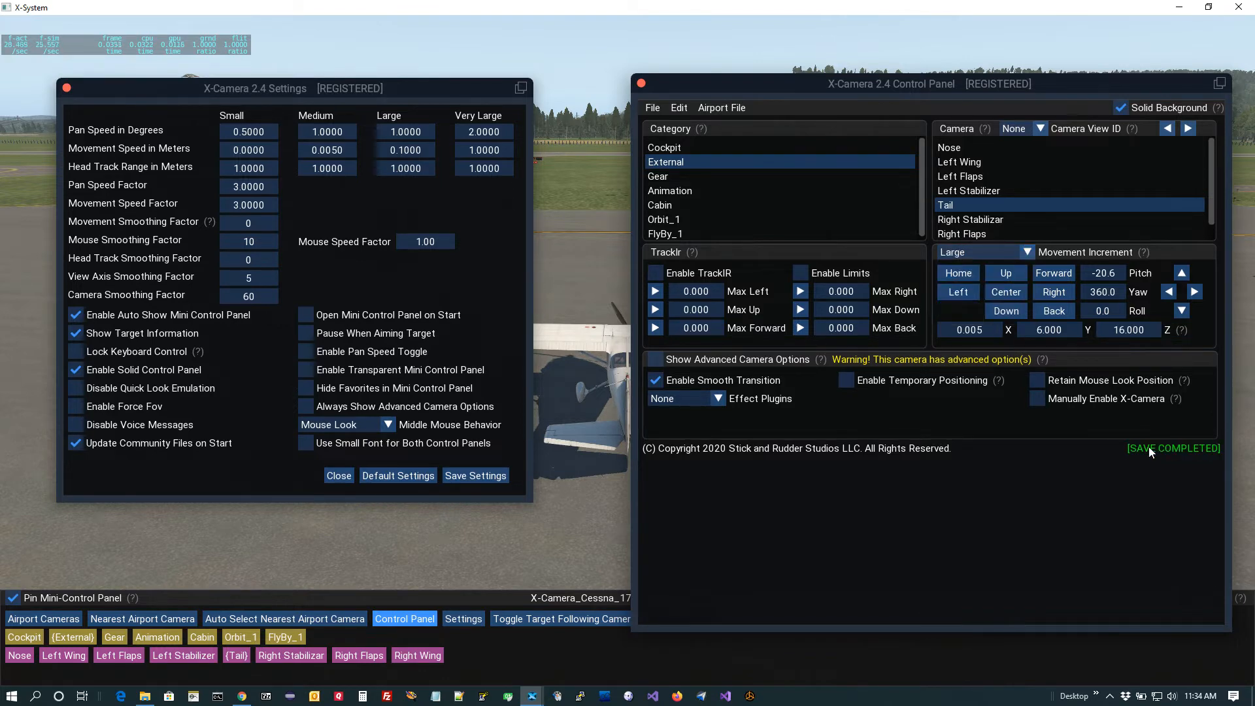
left_click(642, 84)
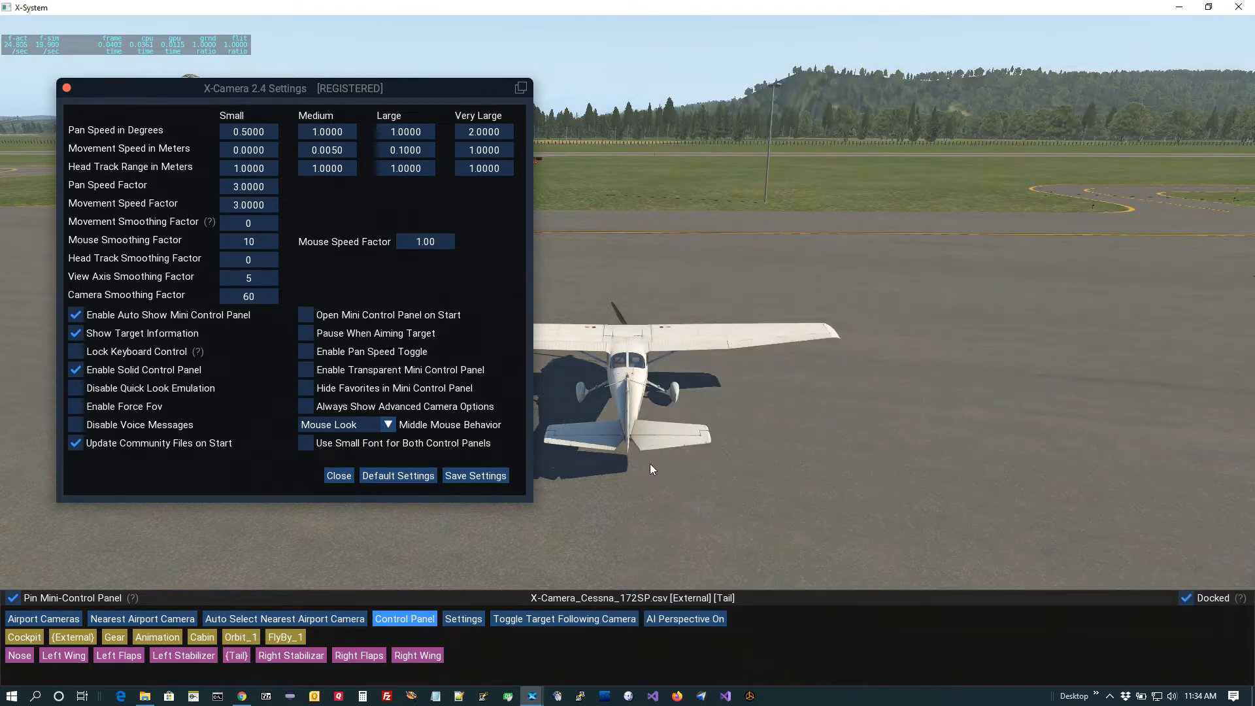
Step: Nudge the Tail camera right and back left, and move the Settings window lower to clear space above it
key("Right")
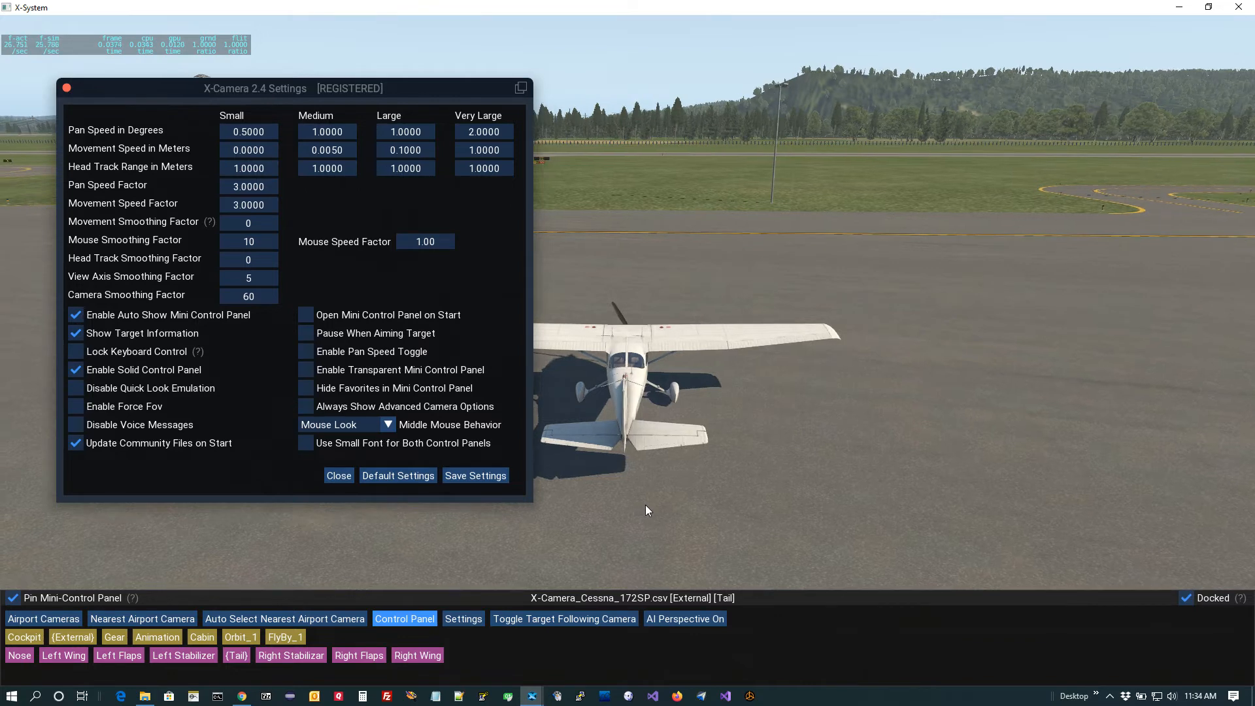
key("Left")
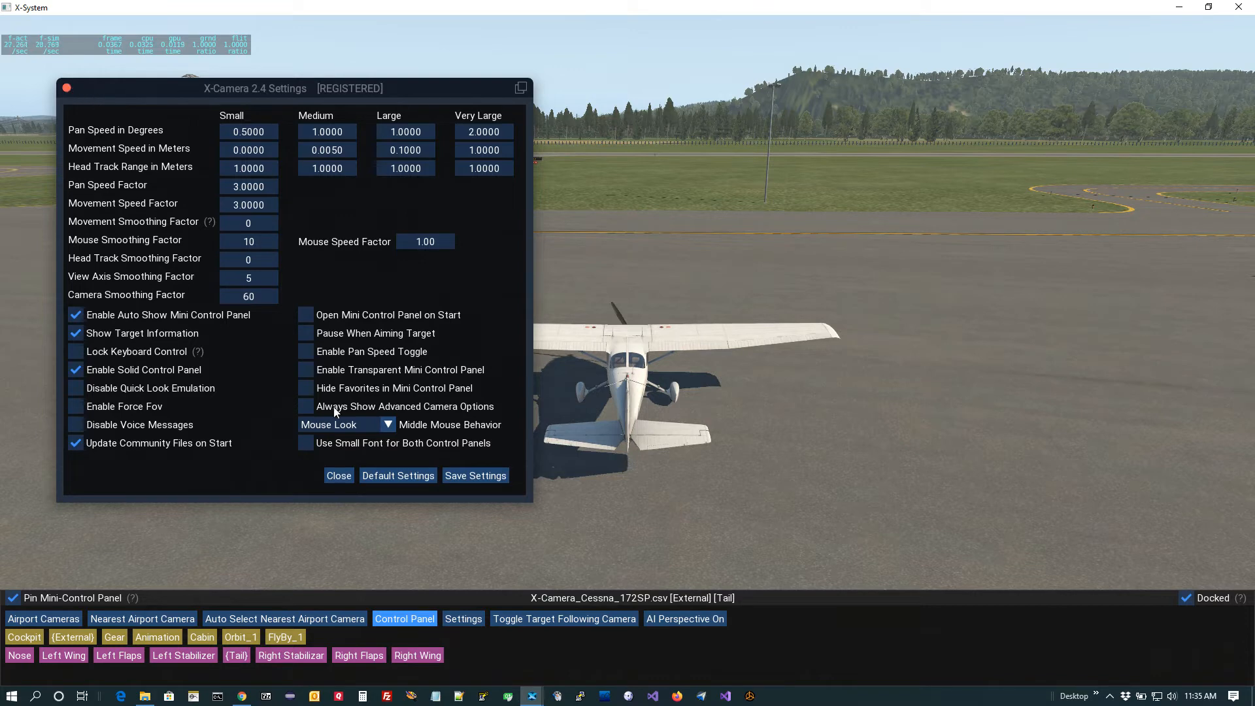
left_click_drag(406, 103, 377, 157)
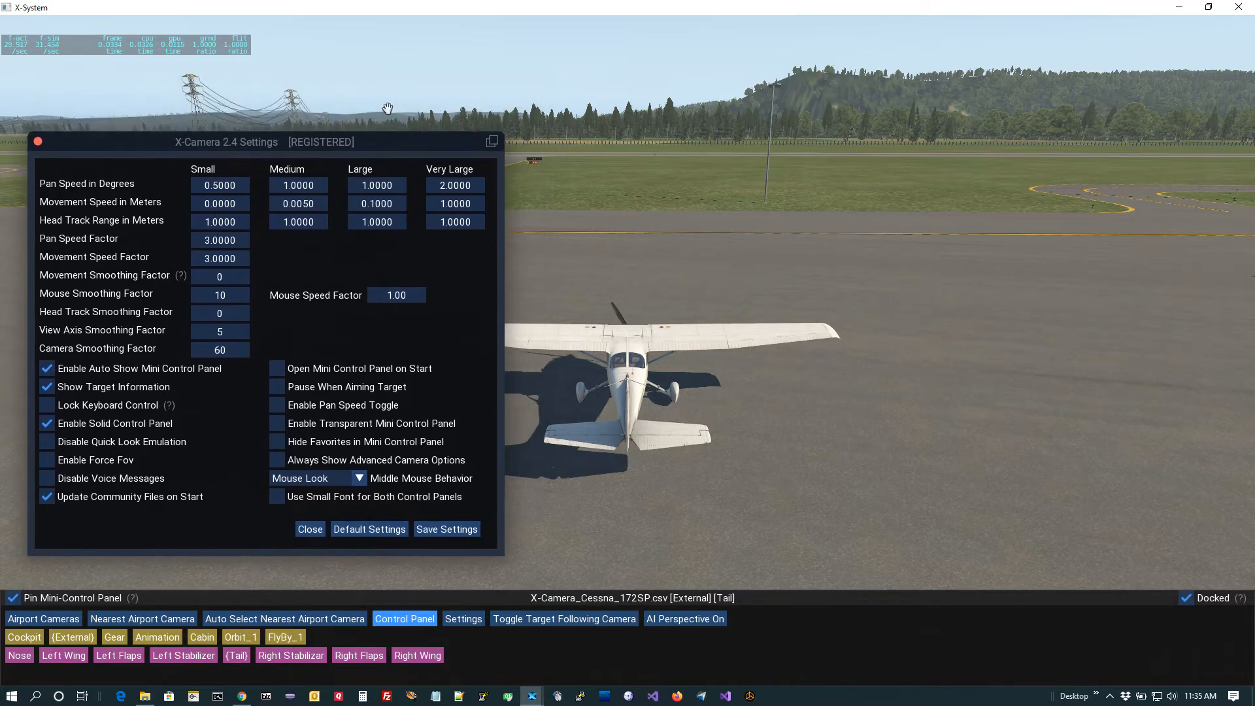
mouse_move(237, 28)
left_click(179, 25)
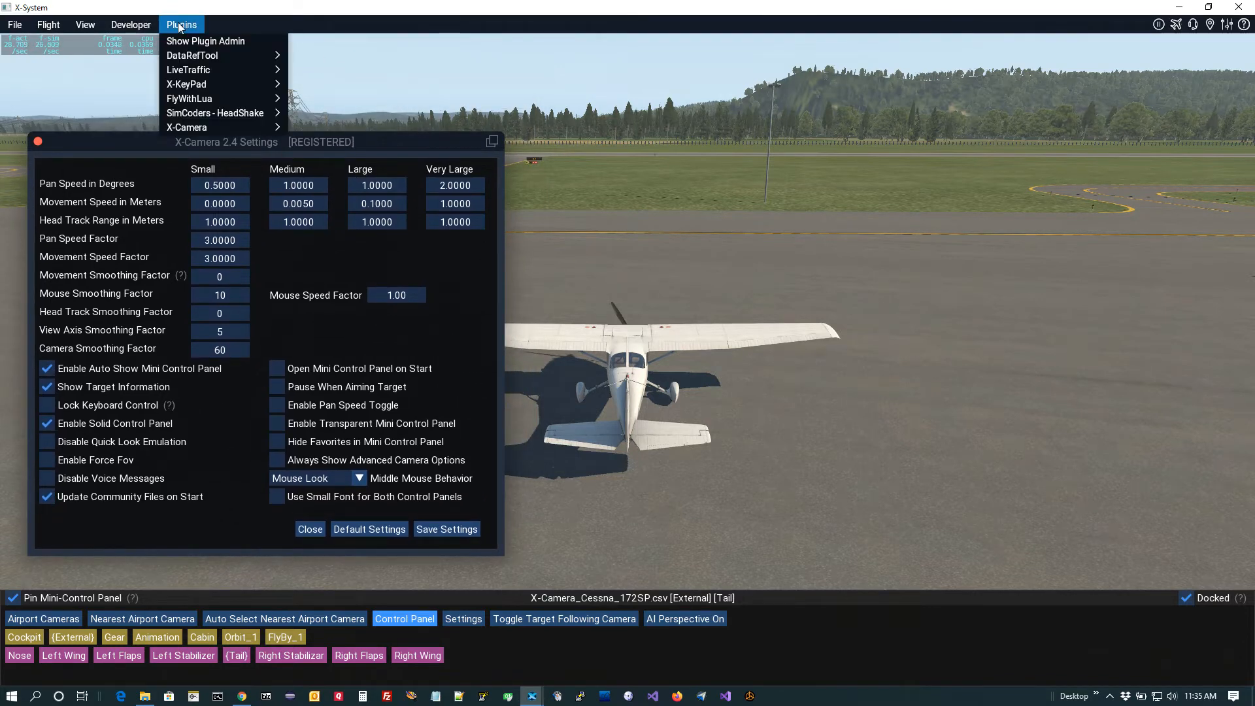
mouse_move(194, 58)
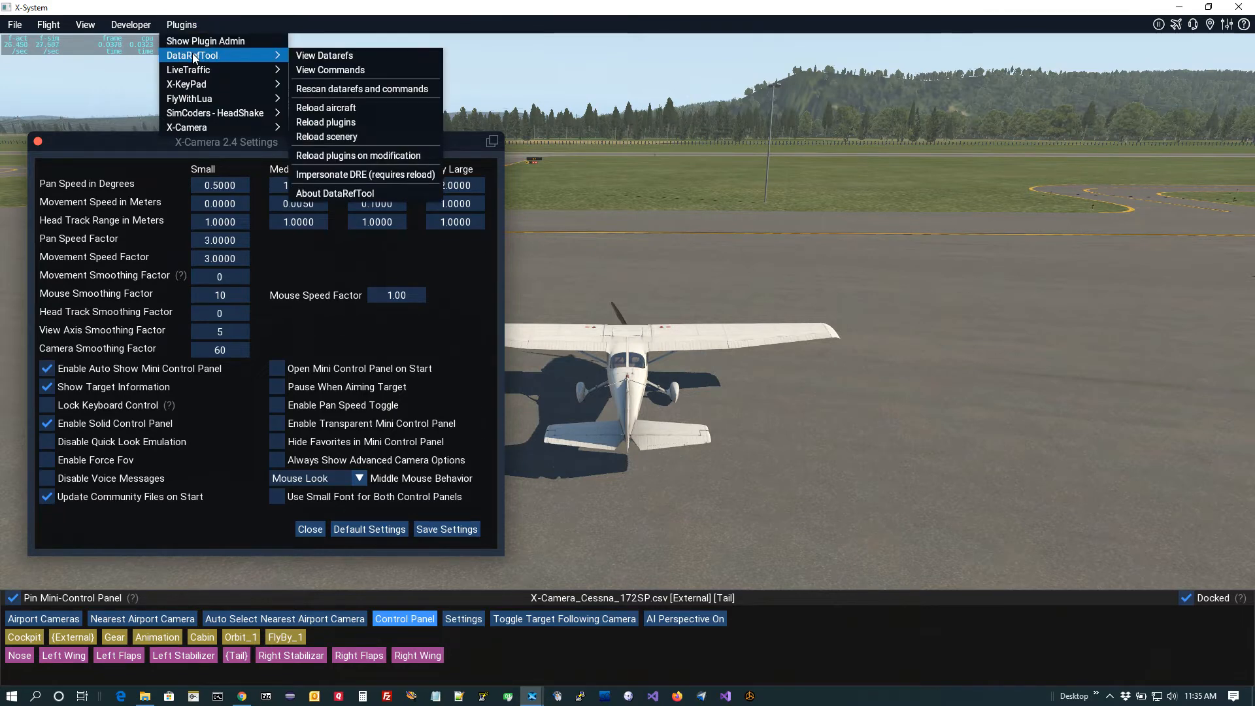
left_click(115, 81)
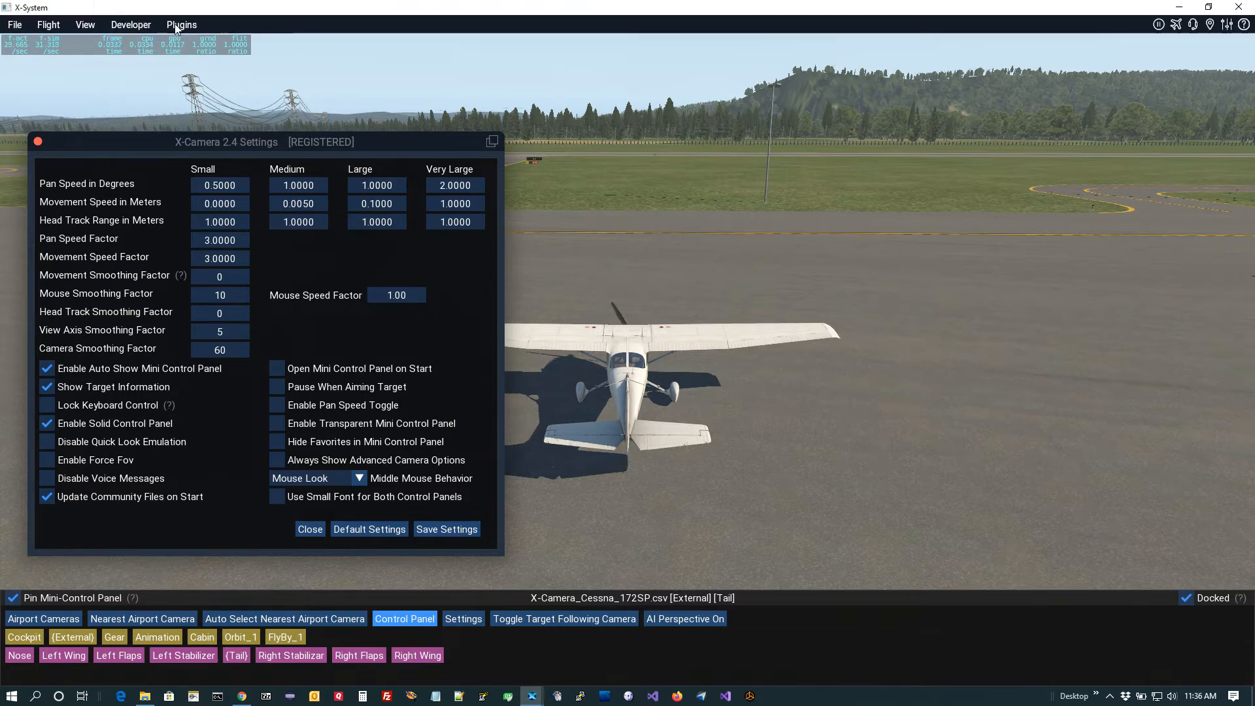
Step: Open the DataRefTool viewer, place it beside the Settings window and filter its command list by "rot_"
left_click(175, 25)
mouse_move(195, 59)
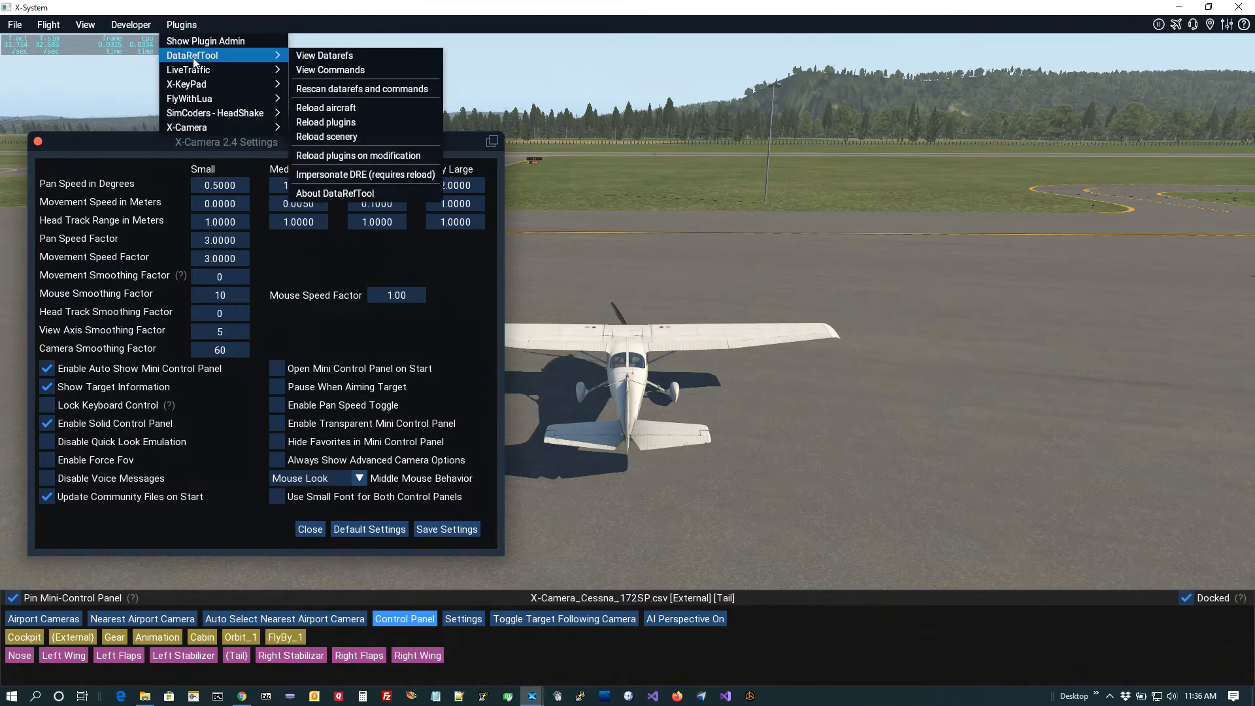
left_click(308, 55)
left_click_drag(553, 225, 708, 202)
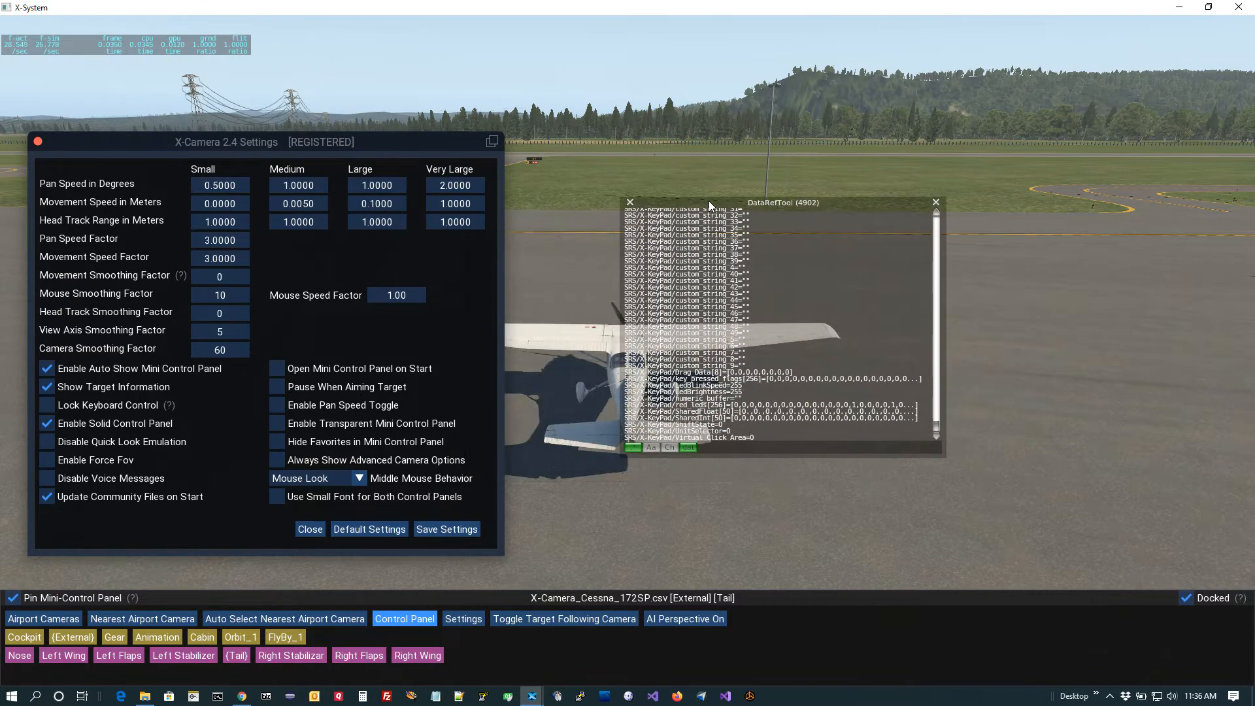
left_click(692, 449)
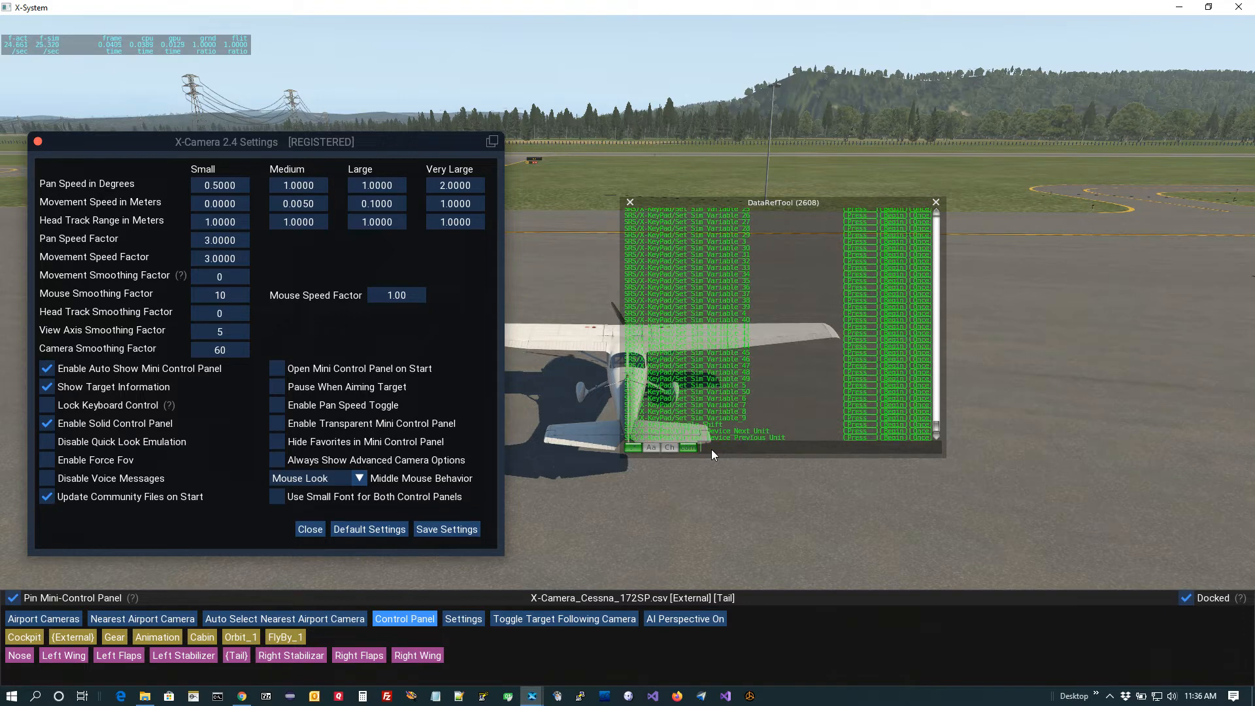
type("rot_")
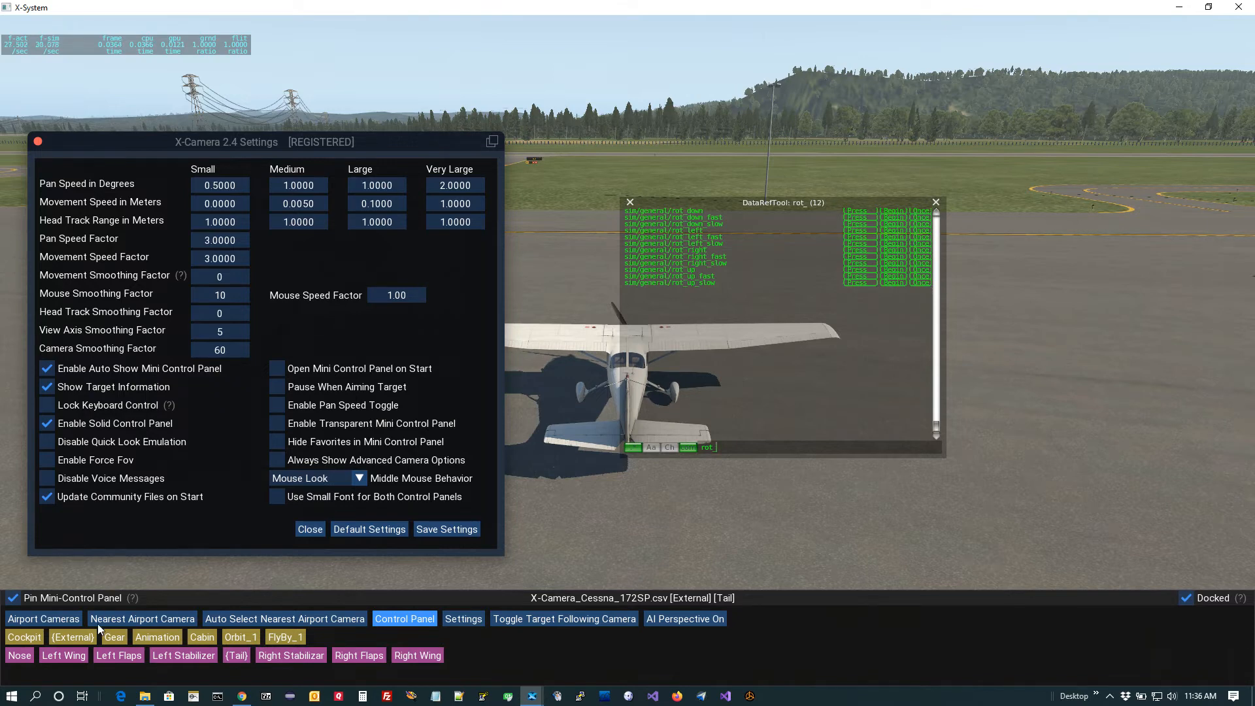
Step: Switch to the Cockpit category and rotate the view with the rot_left, rot_right_fast and rot_right commands
left_click(30, 635)
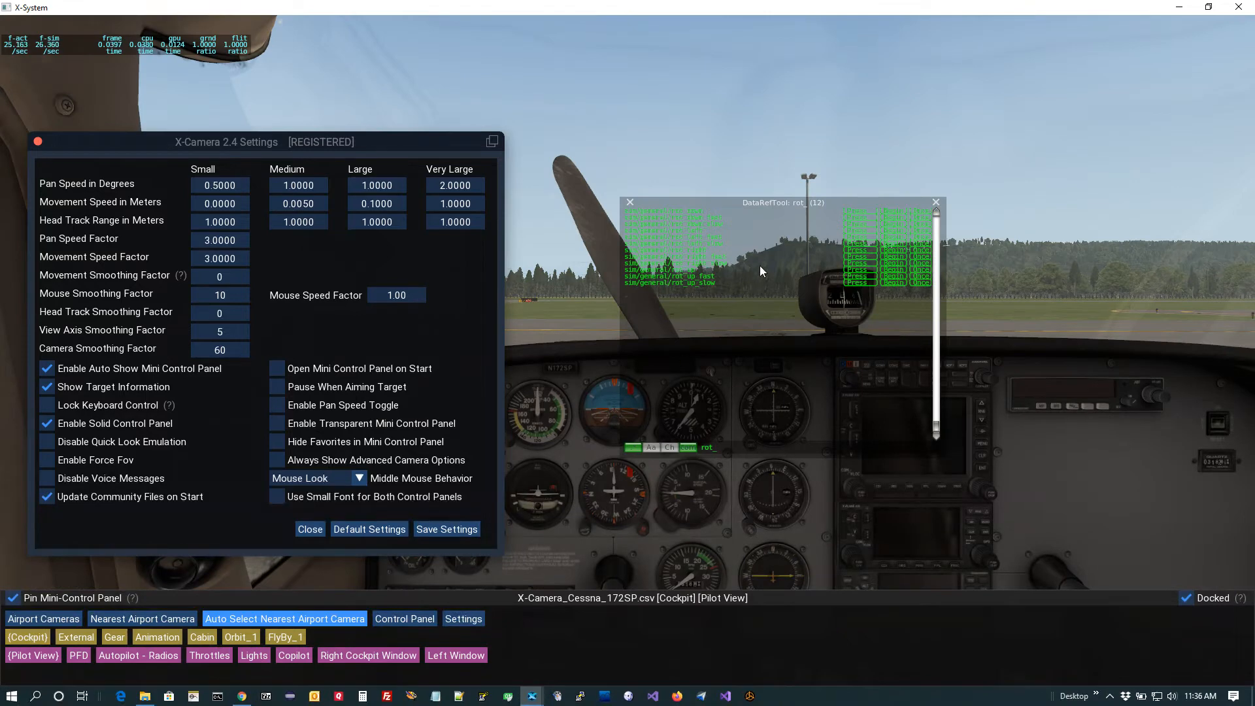
left_click(864, 228)
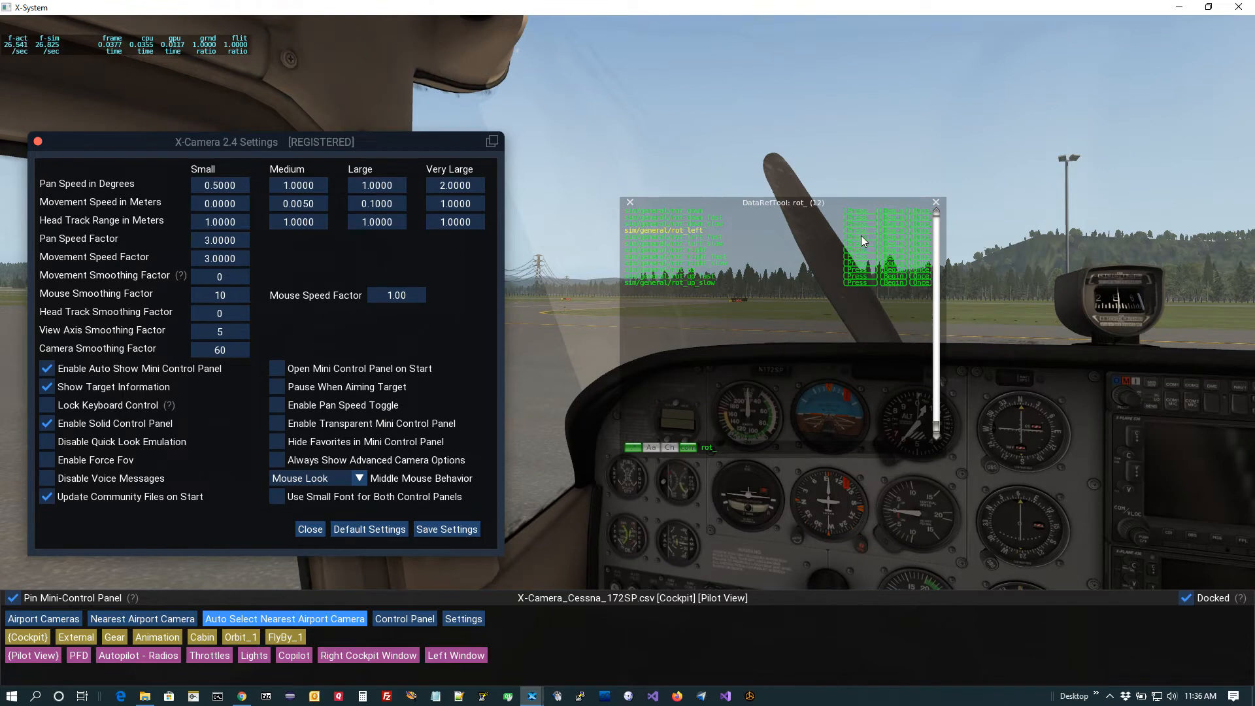
left_click(853, 257)
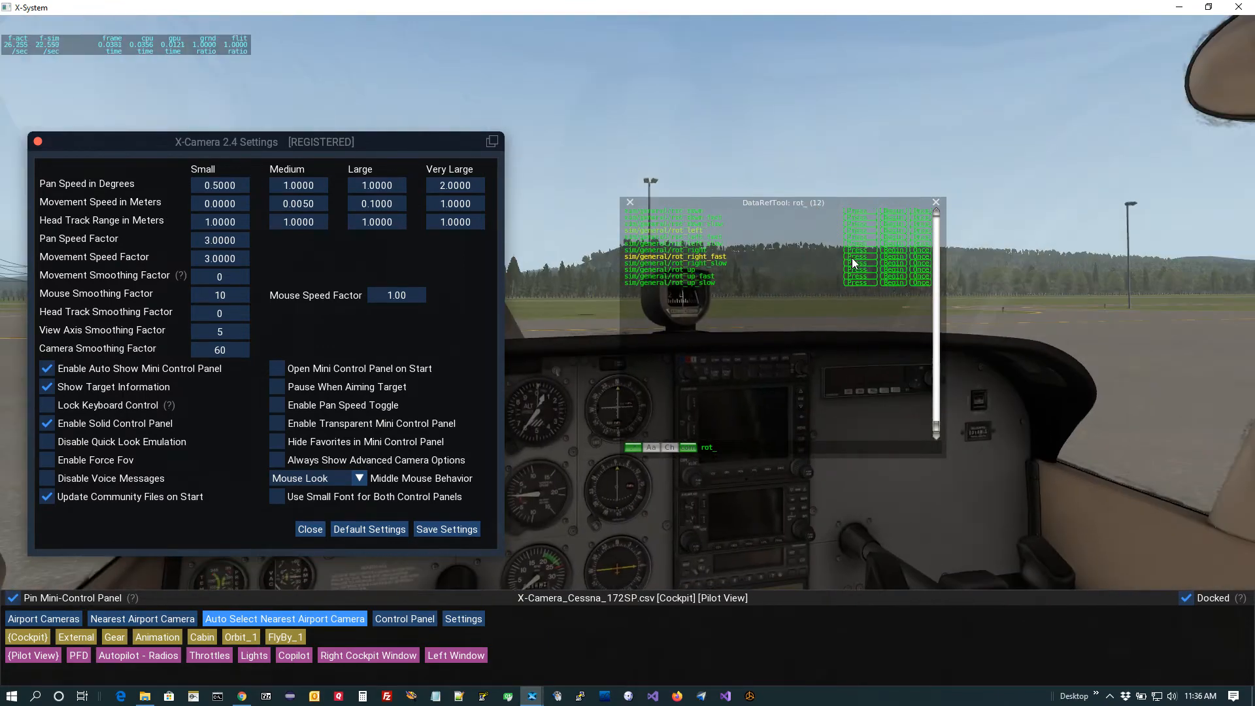
left_click(852, 250)
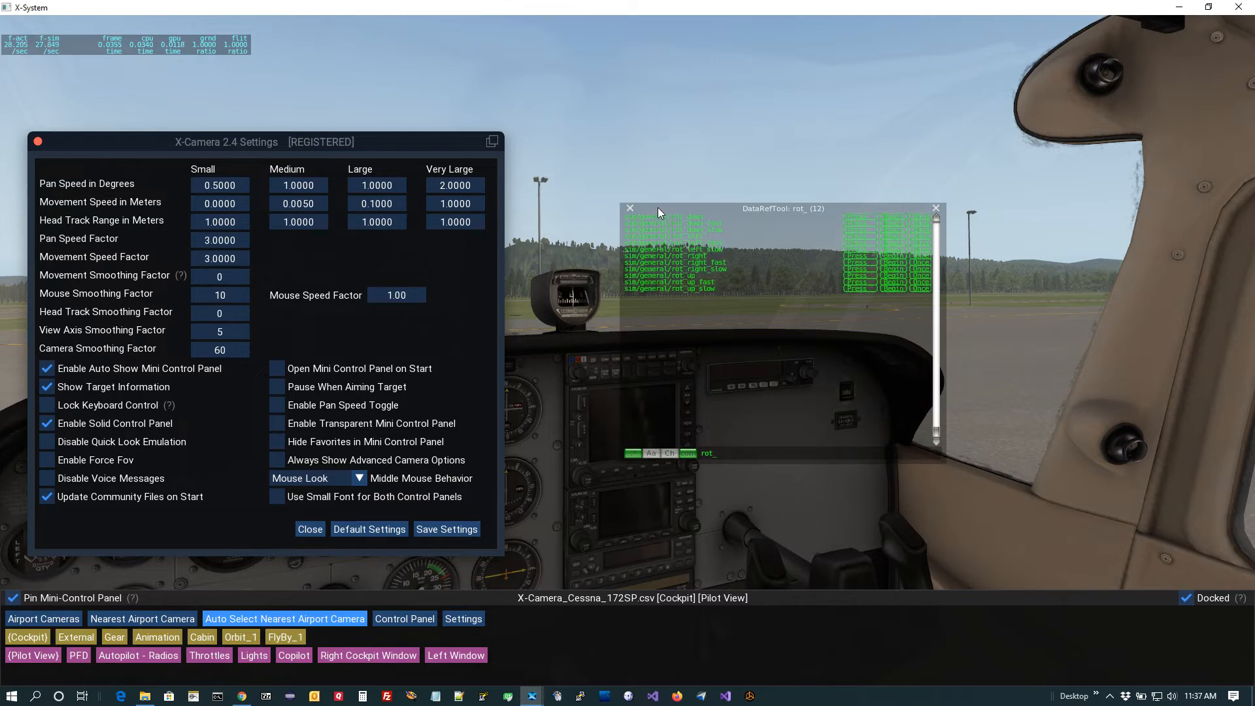
Step: Shift the DataRefTool window slightly and nudge the Pilot View camera to the right
left_click_drag(652, 205, 657, 213)
key("Right")
key("Right")
key("Right")
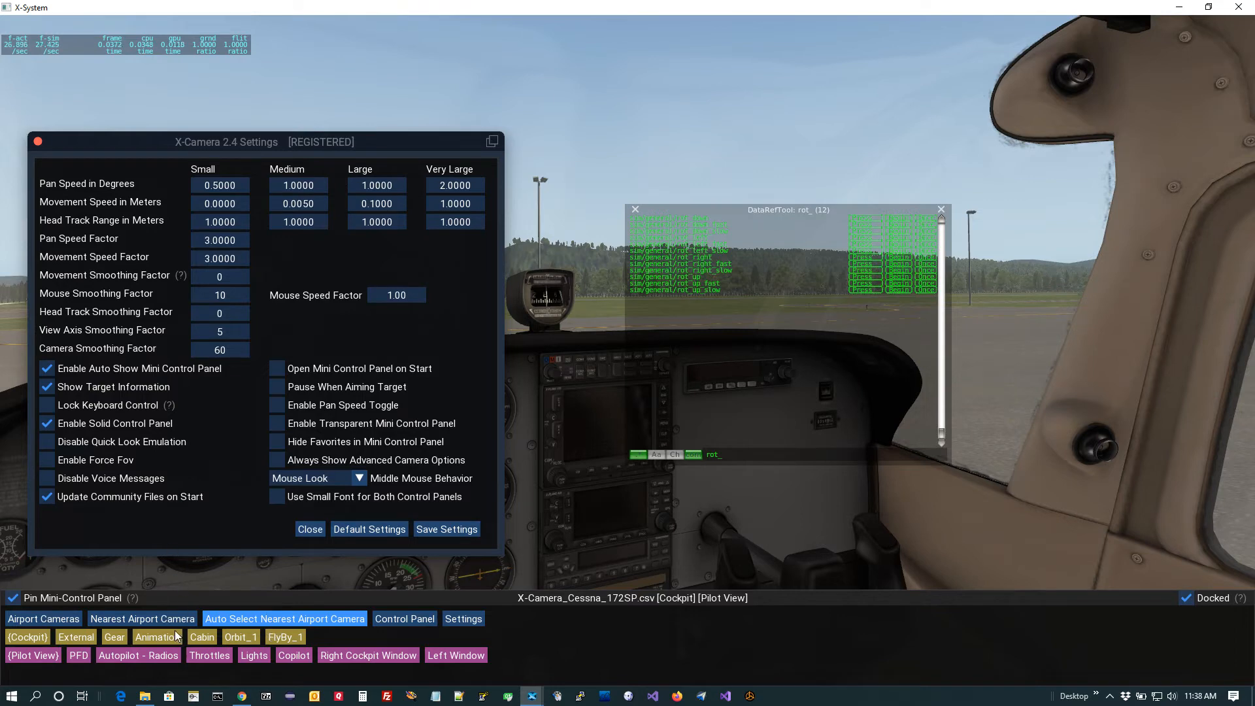
Step: Restore the aircraft cameras to their saved state from the Control Panel and close the panel
left_click(419, 623)
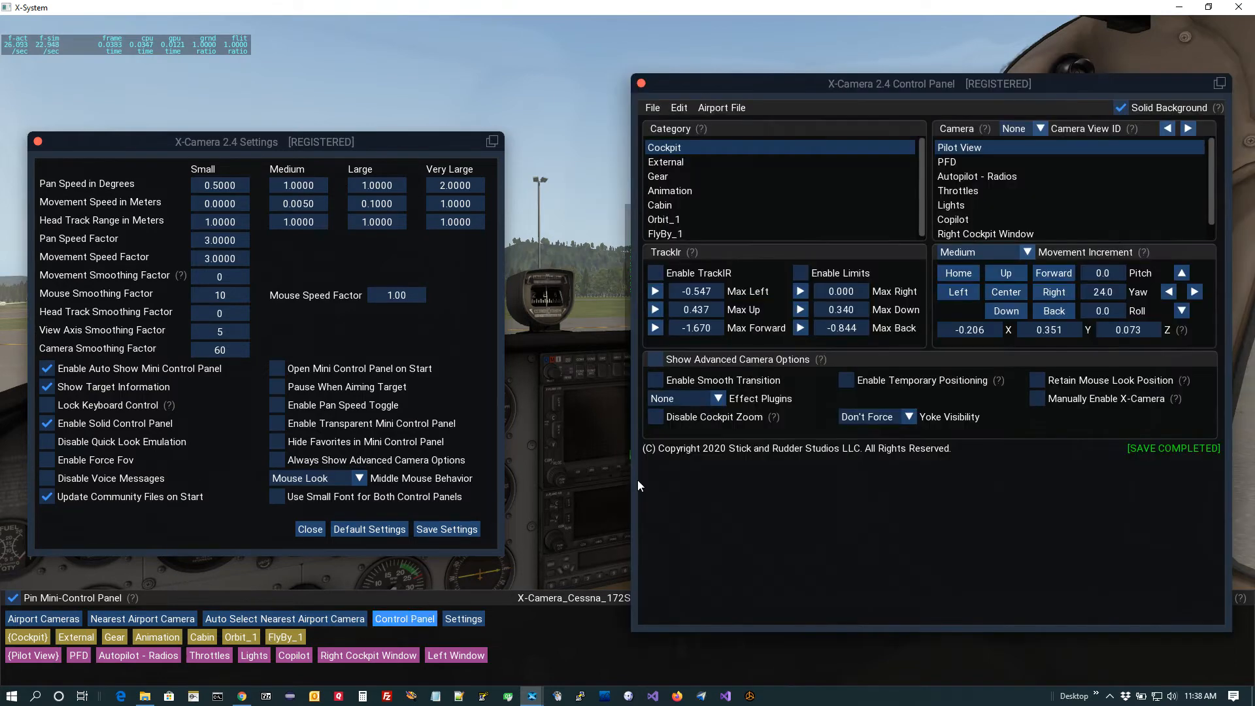
left_click(652, 111)
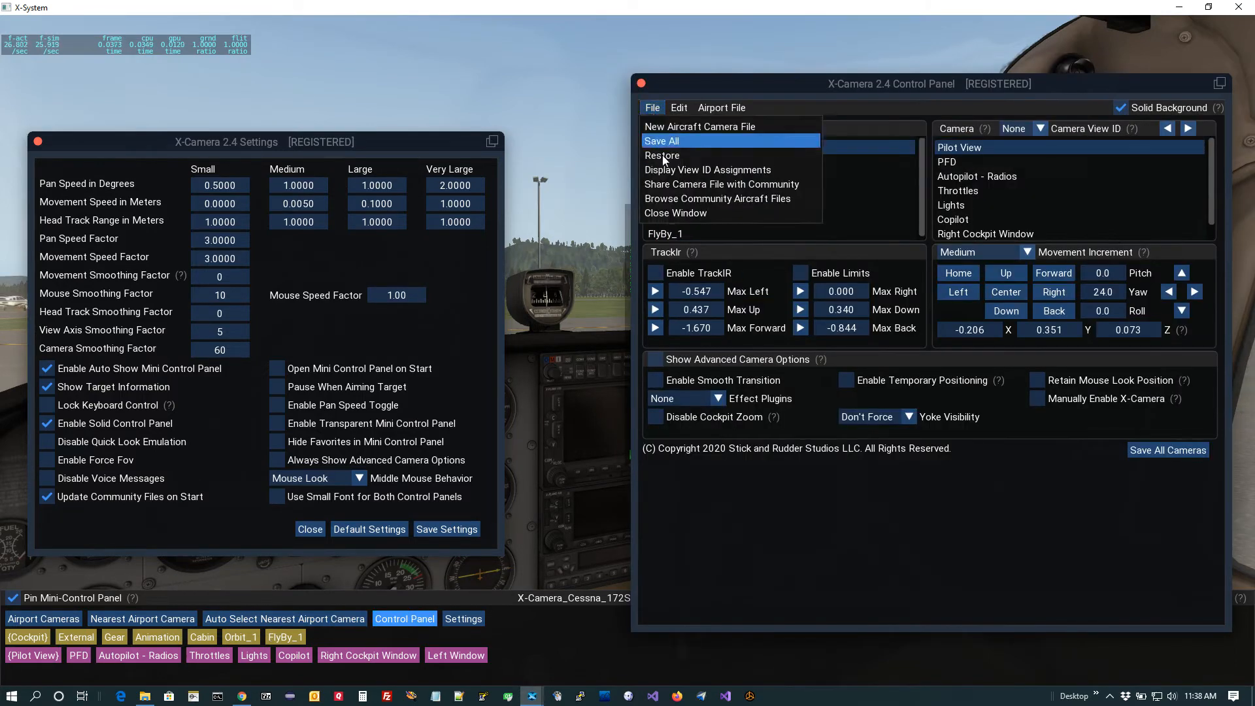
left_click(662, 155)
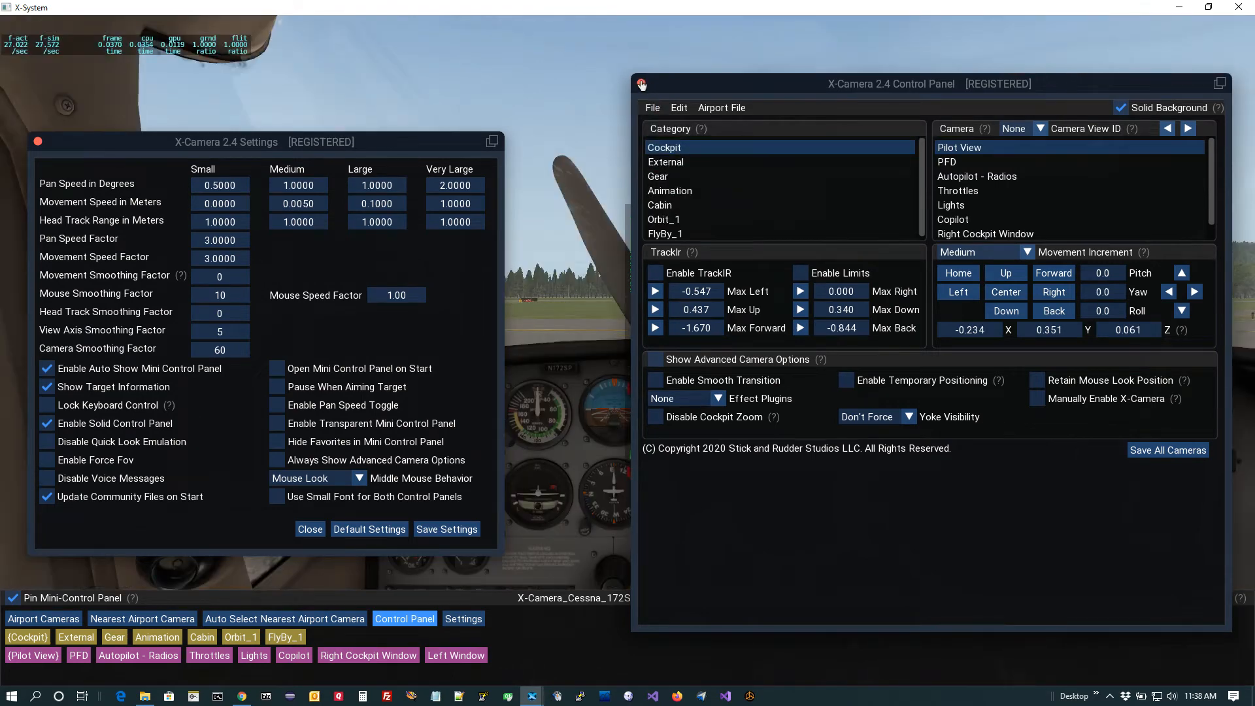
left_click(644, 83)
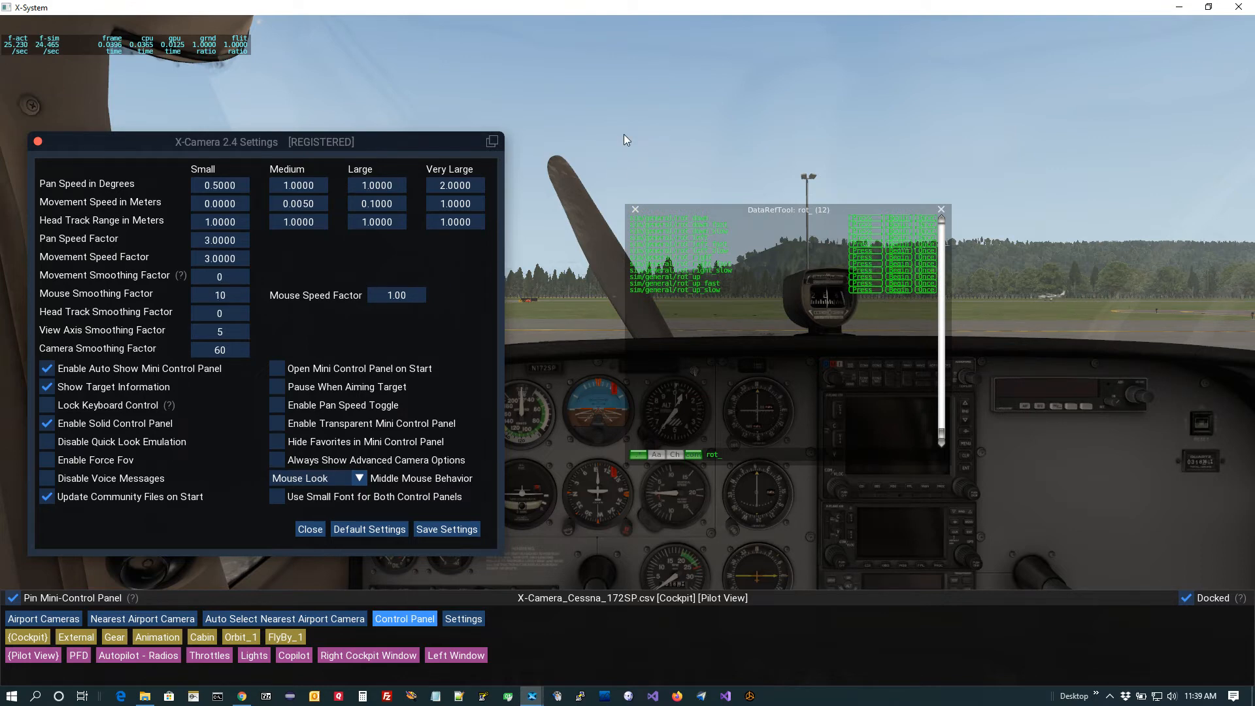
Step: Move the Pilot View camera left and right several times to test its movement without smoothing
key("Left")
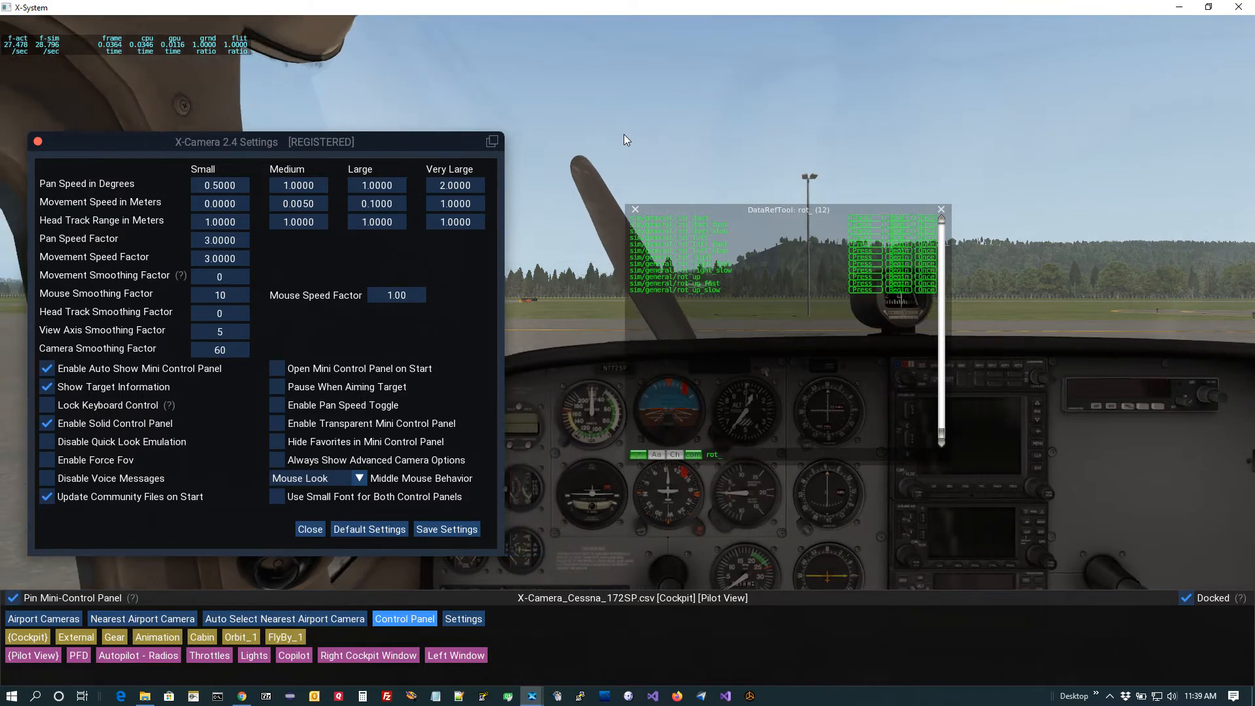
key("Right")
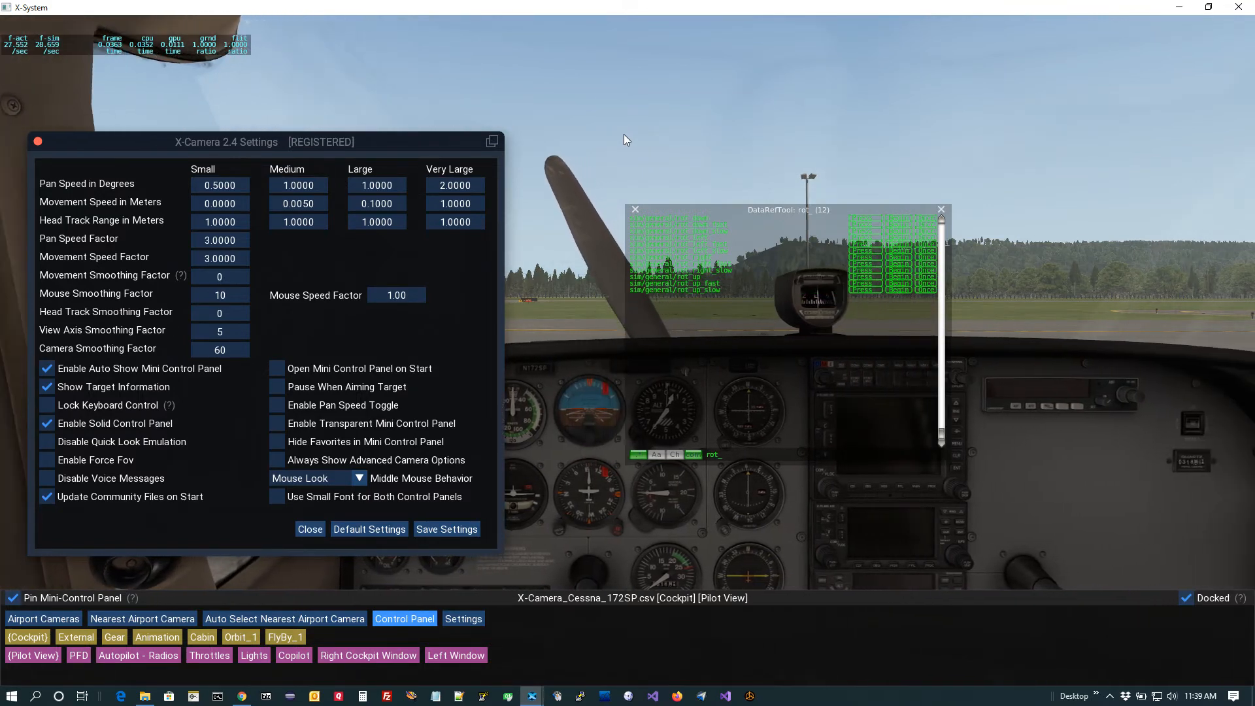
key("Left")
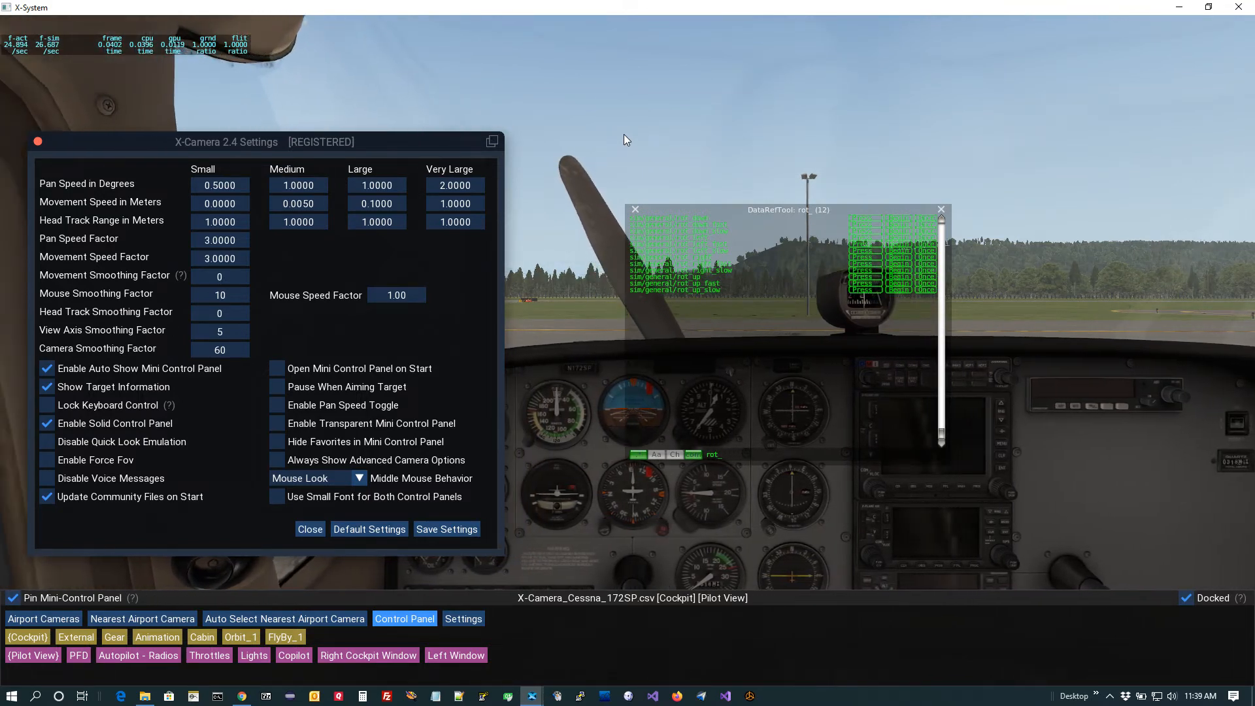
key("Right")
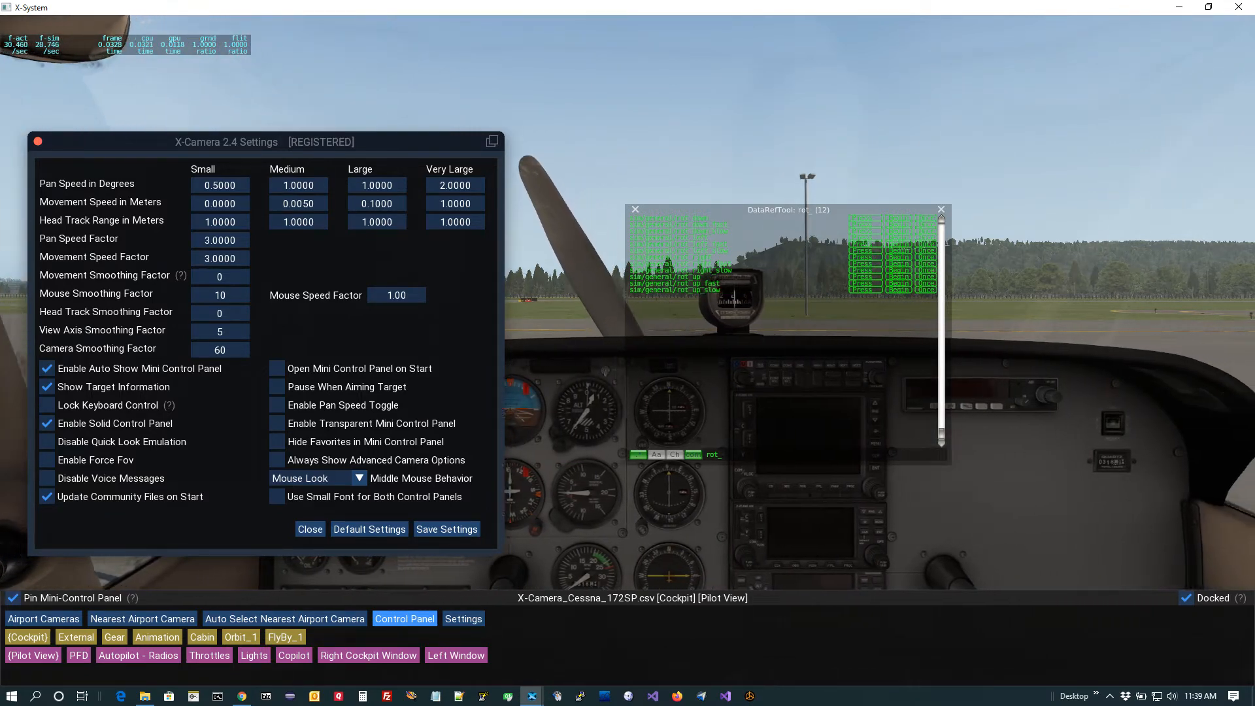
key("Right")
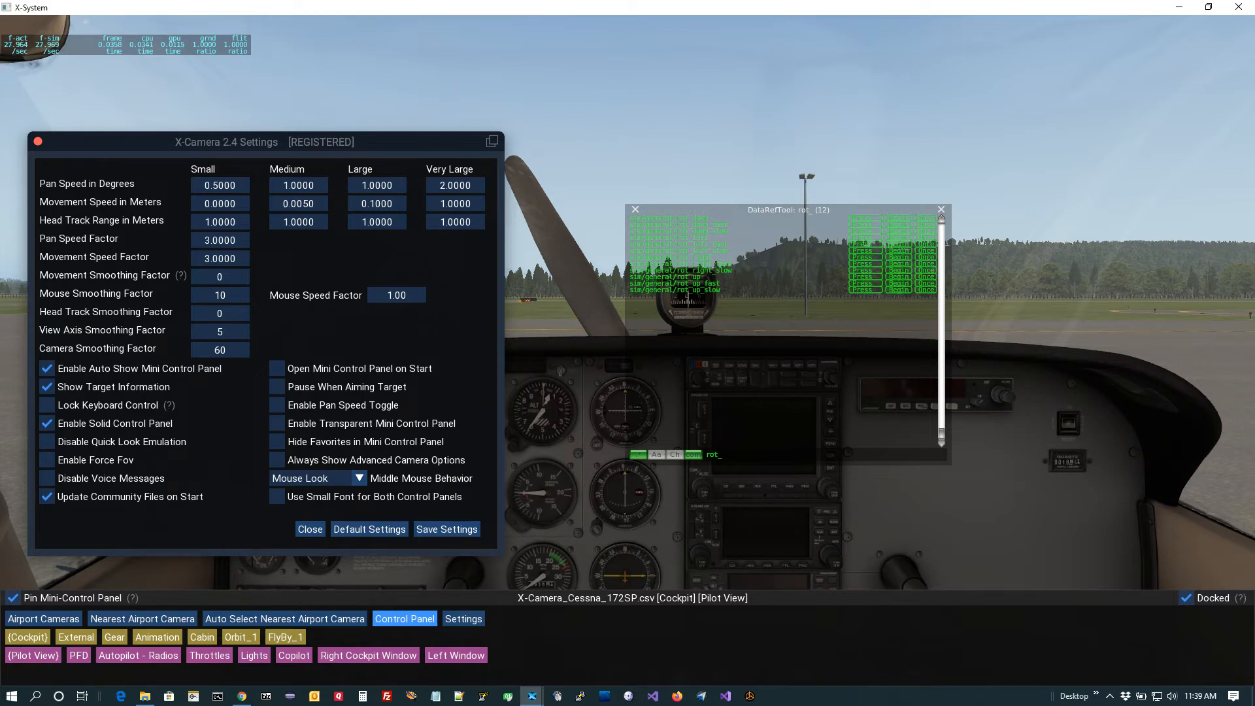
Step: Set the Movement Smoothing Factor to 15
double_click(236, 277)
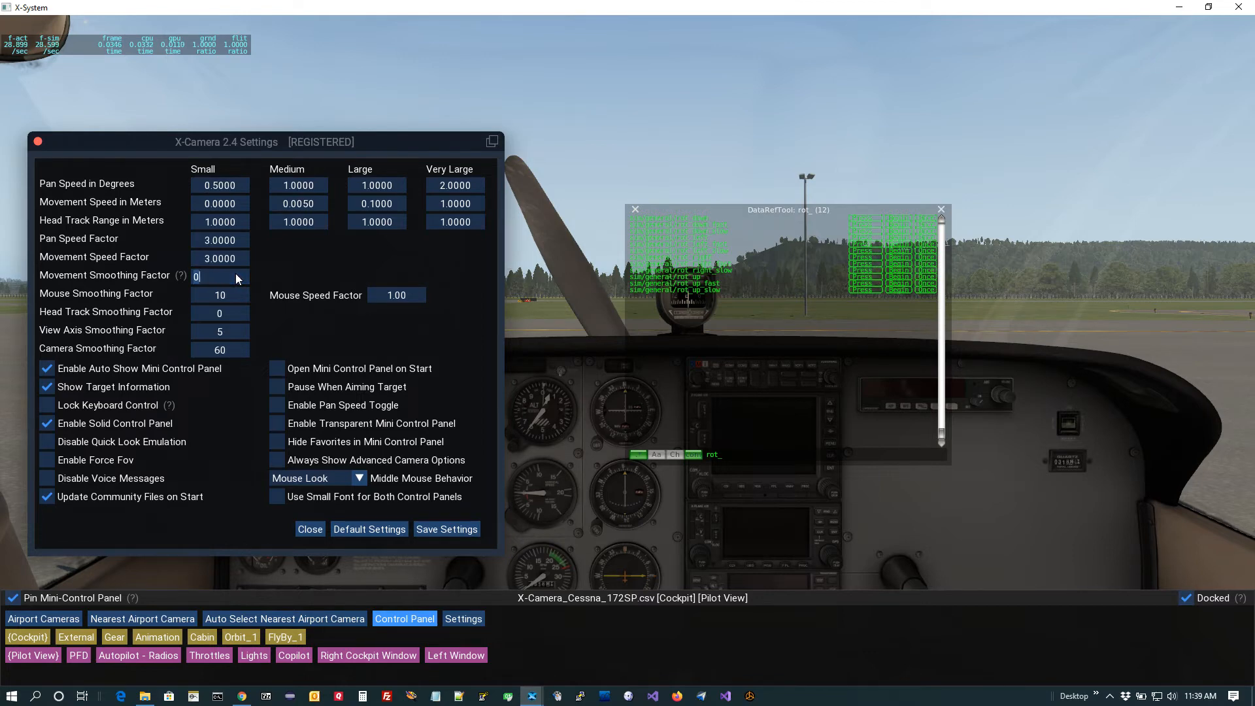
key("BackSpace")
type("15")
key("Return")
Step: Move the Pilot View camera alternately left and right to examine the effect of the movement smoothing
key("Left")
key("Right")
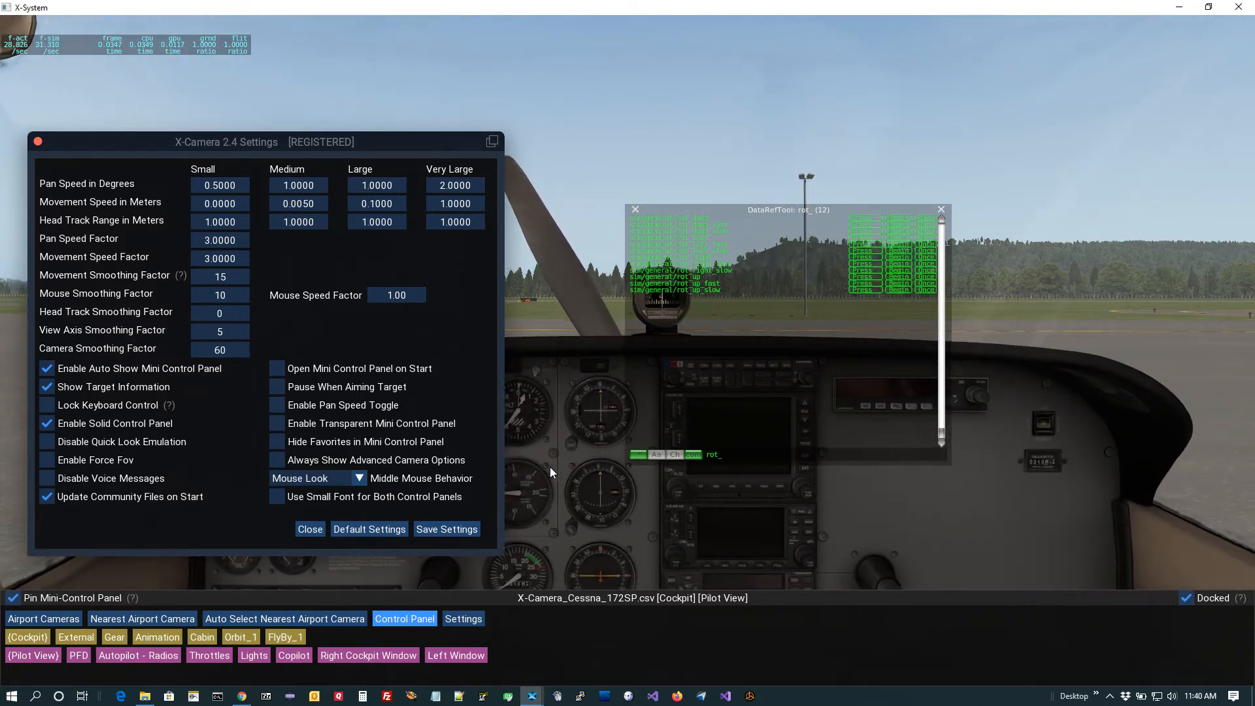
key("Left")
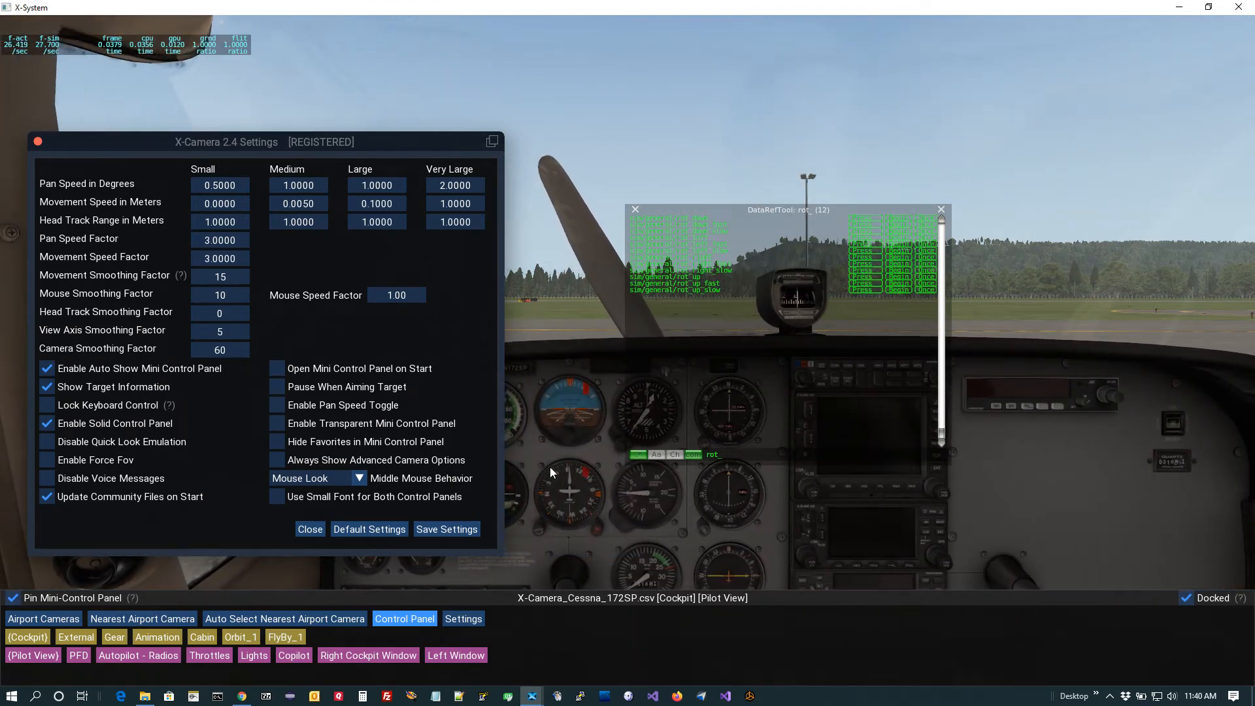
key("Right")
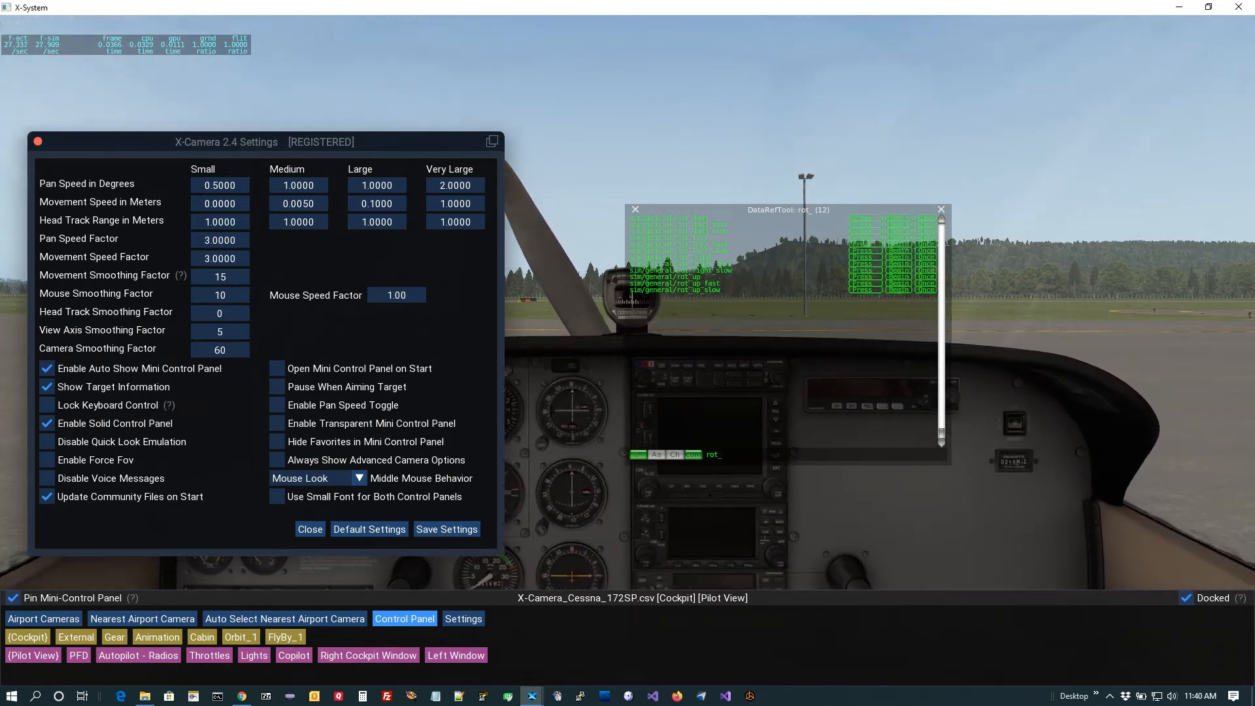
key("Left")
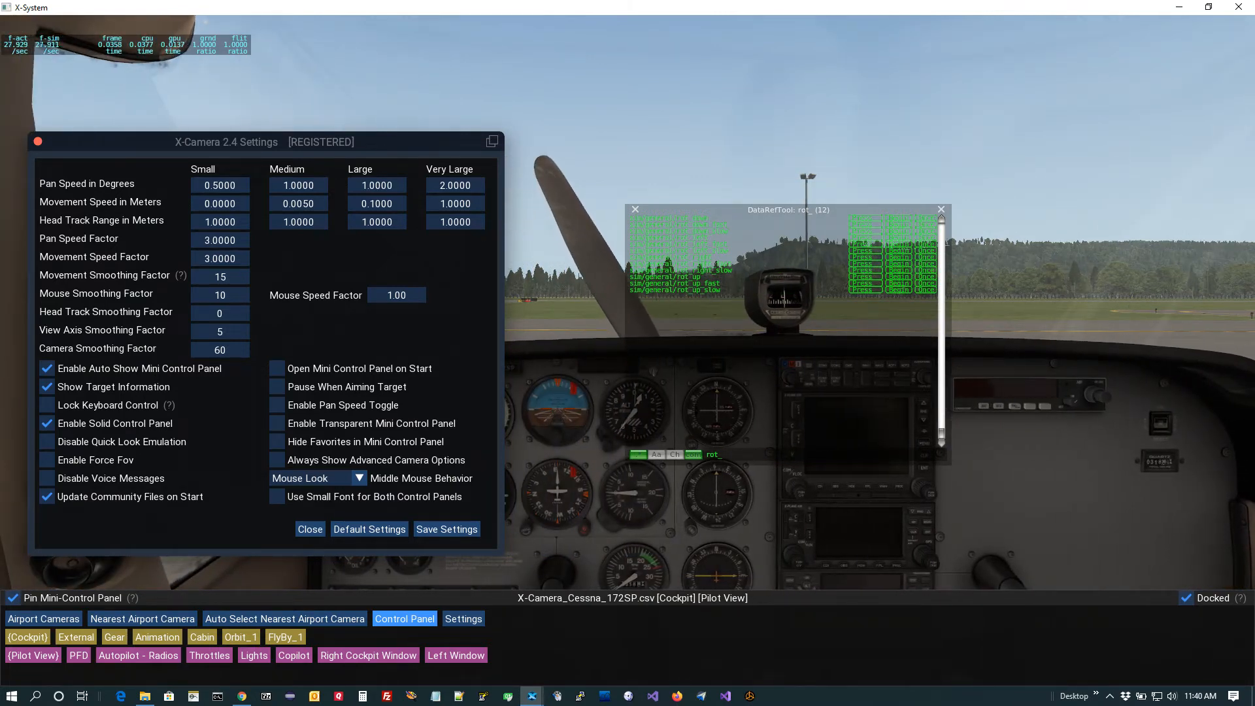
key("Left")
key("Right")
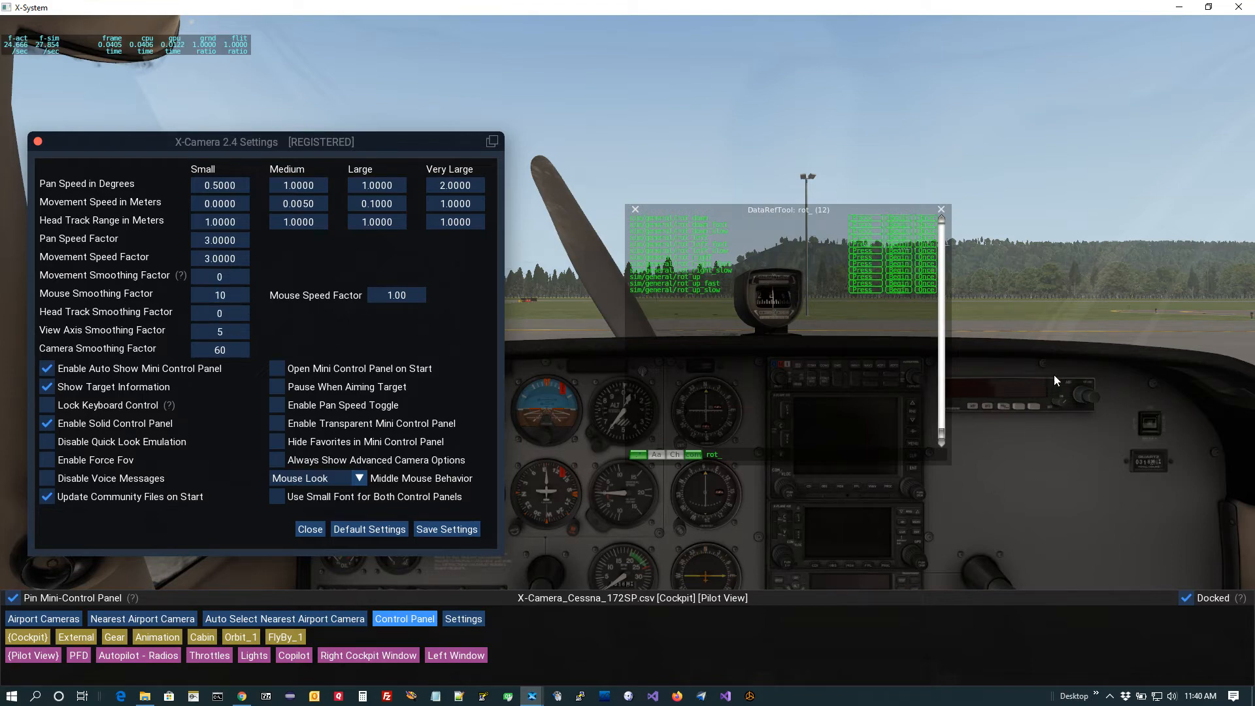
Step: Set the Mouse Smoothing Factor to 1 and look around the cockpit with mouse look
left_click_drag(1030, 293, 999, 312)
left_click_drag(236, 296, 190, 285)
left_click_drag(1148, 331, 1179, 388)
middle_click(603, 163)
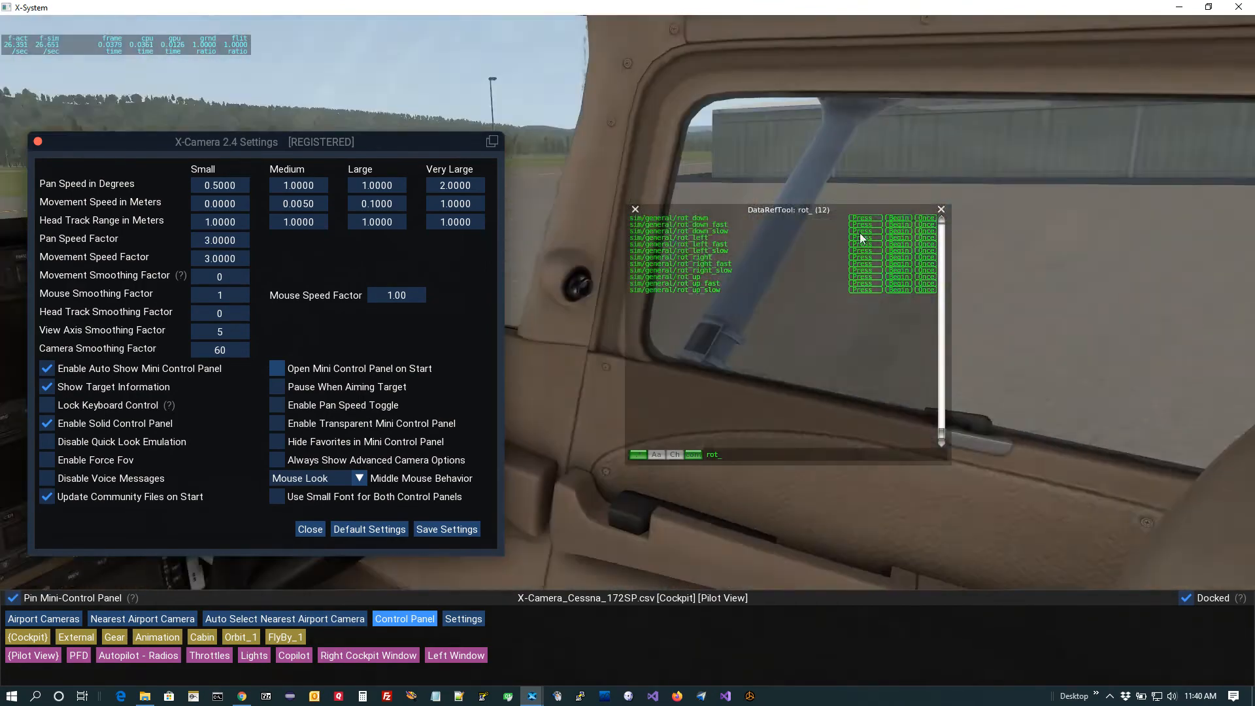
middle_click(950, 311)
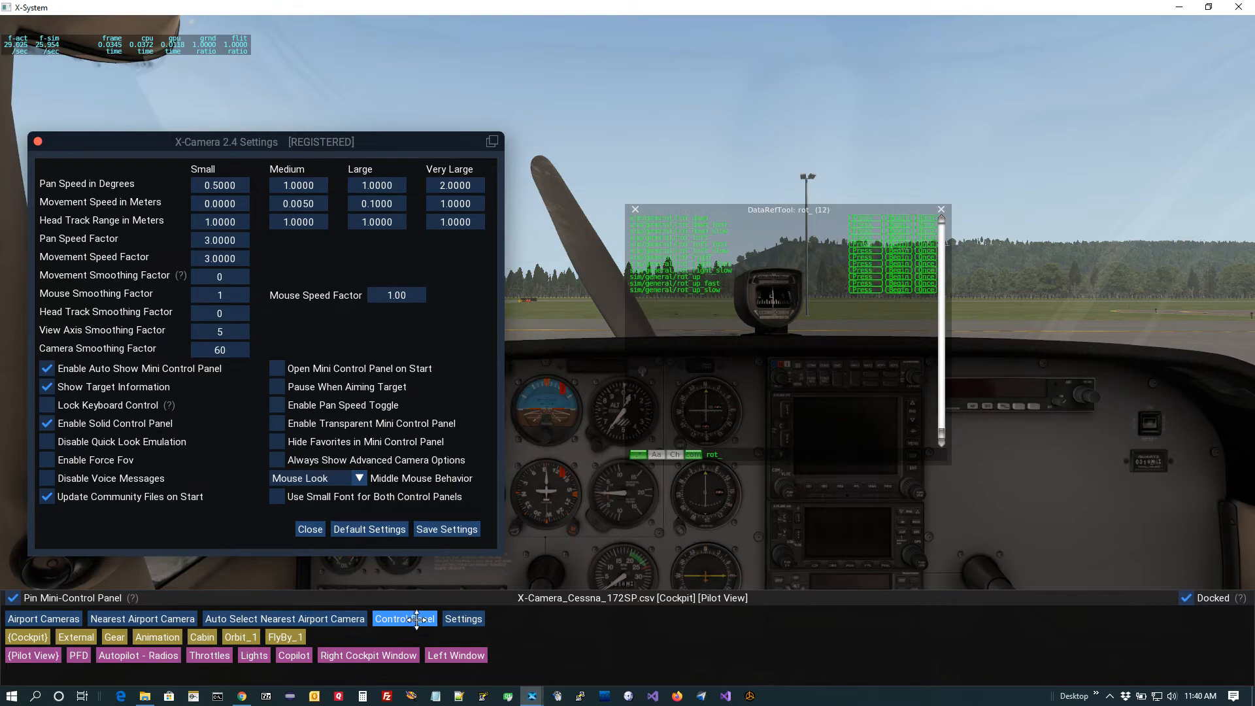
Step: Save all cameras with Retain Mouse Look Position enabled for Pilot View, and test the option by aiming the view with mouse look
left_click(417, 618)
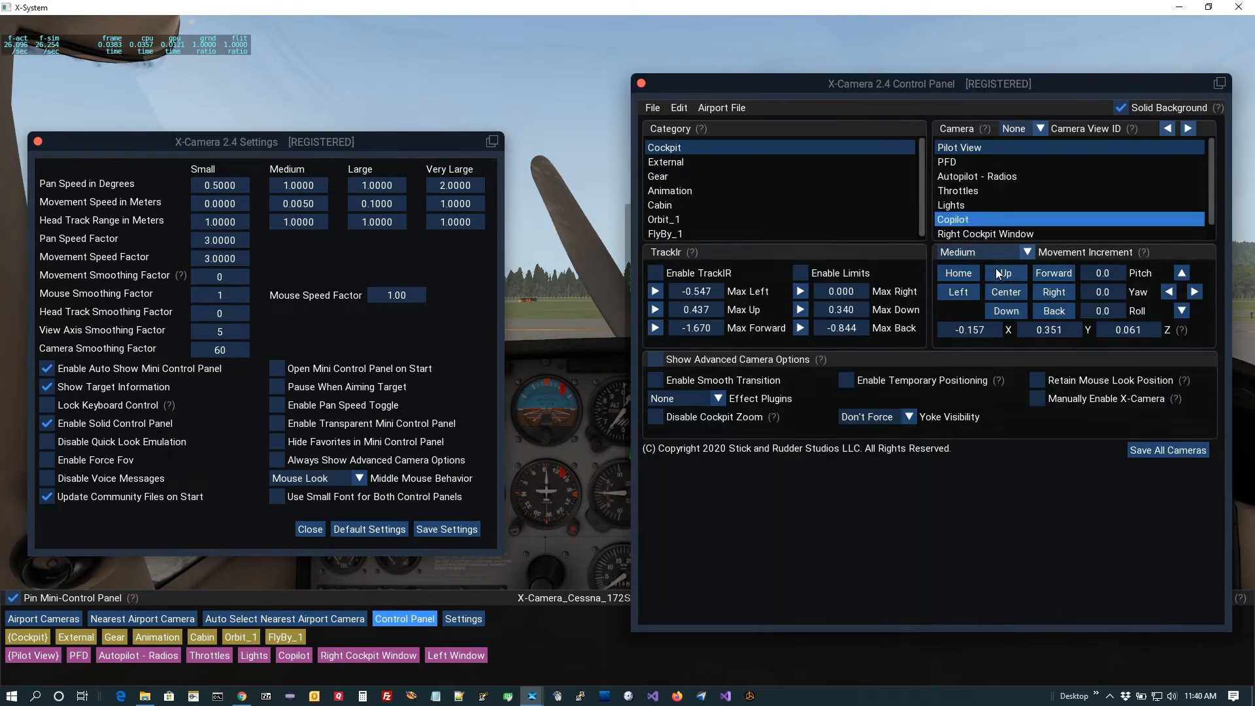
left_click(1038, 386)
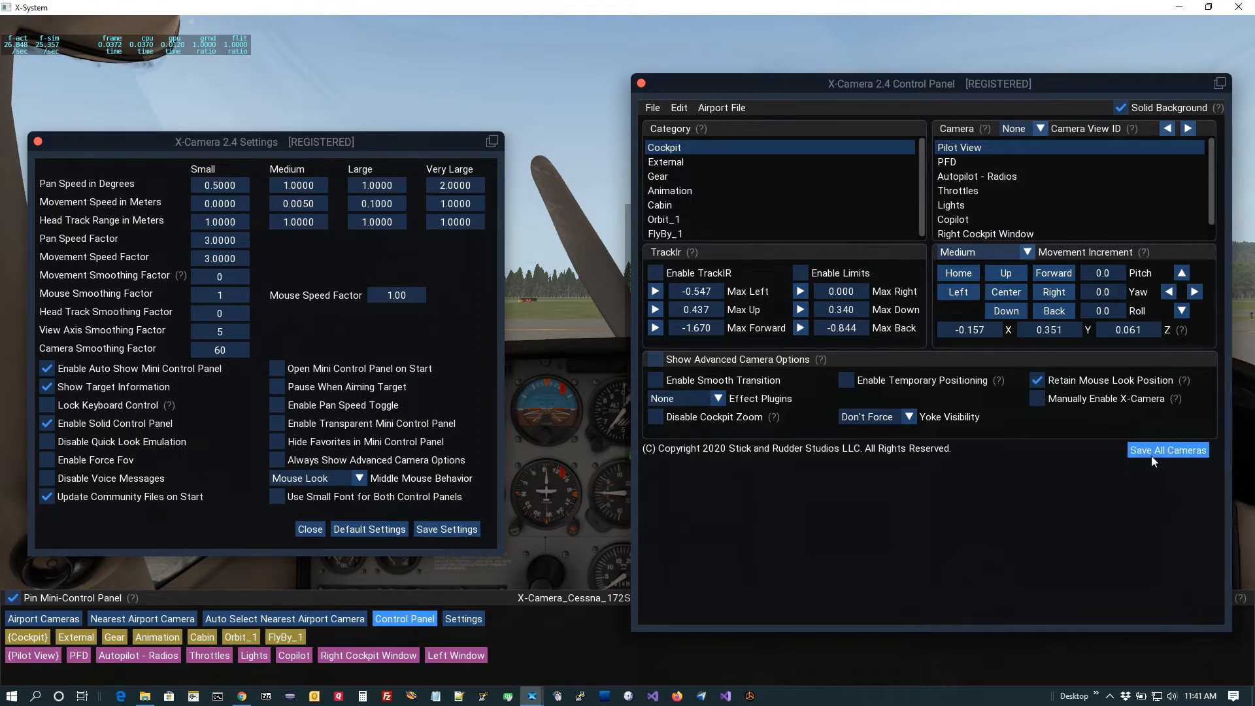
left_click(1151, 449)
left_click(642, 82)
middle_click(645, 100)
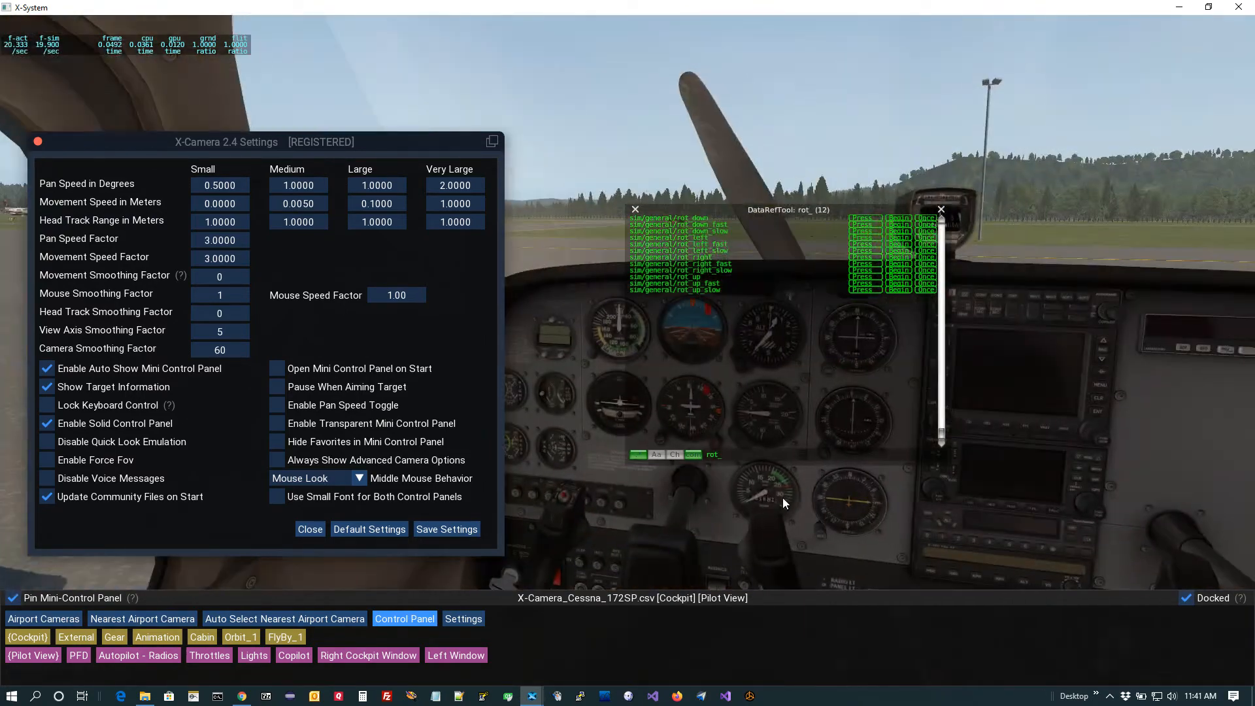
middle_click(783, 497)
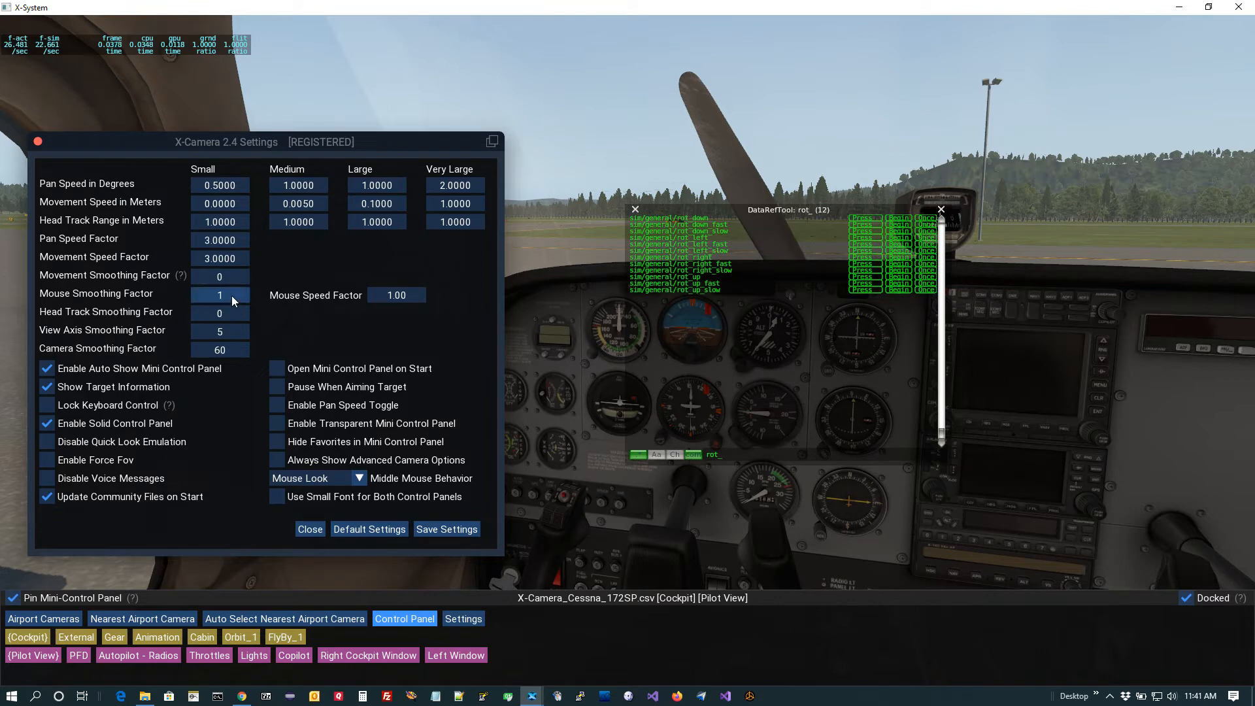
Step: Set the Mouse Smoothing Factor to 10 and test mouse look around the cockpit
key("BackSpace")
type("10")
key("Return")
middle_click(1012, 414)
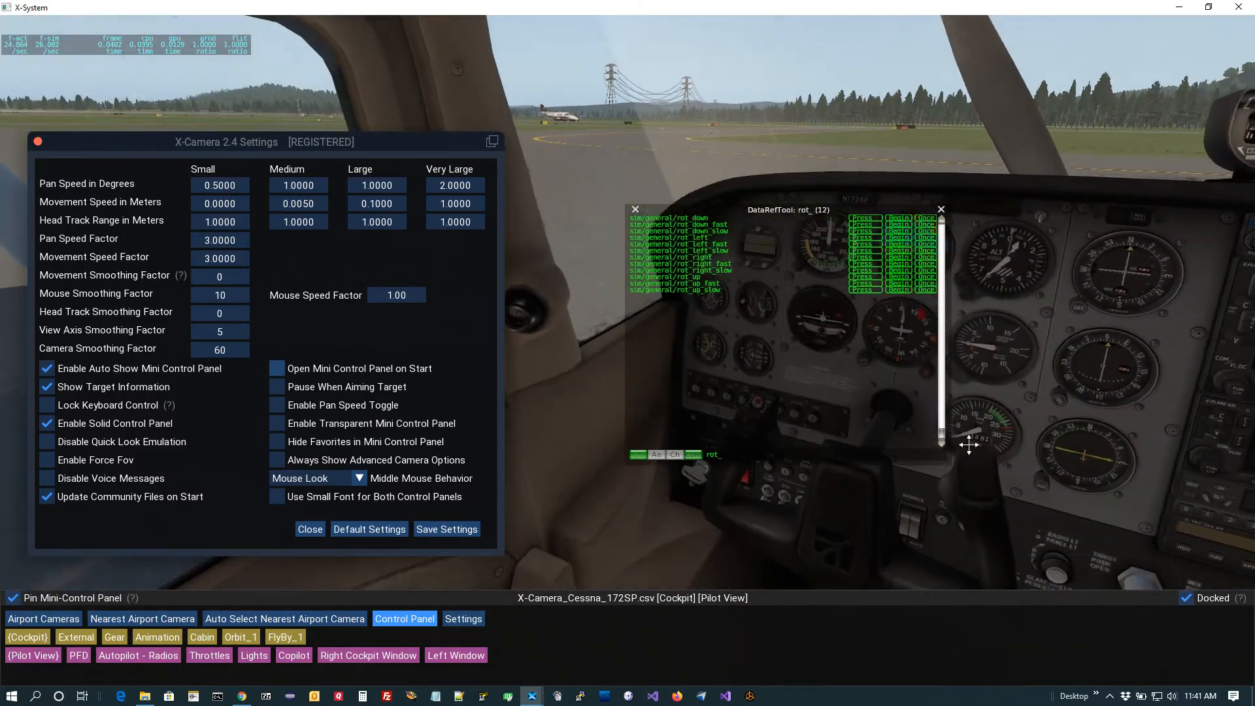
middle_click(1036, 438)
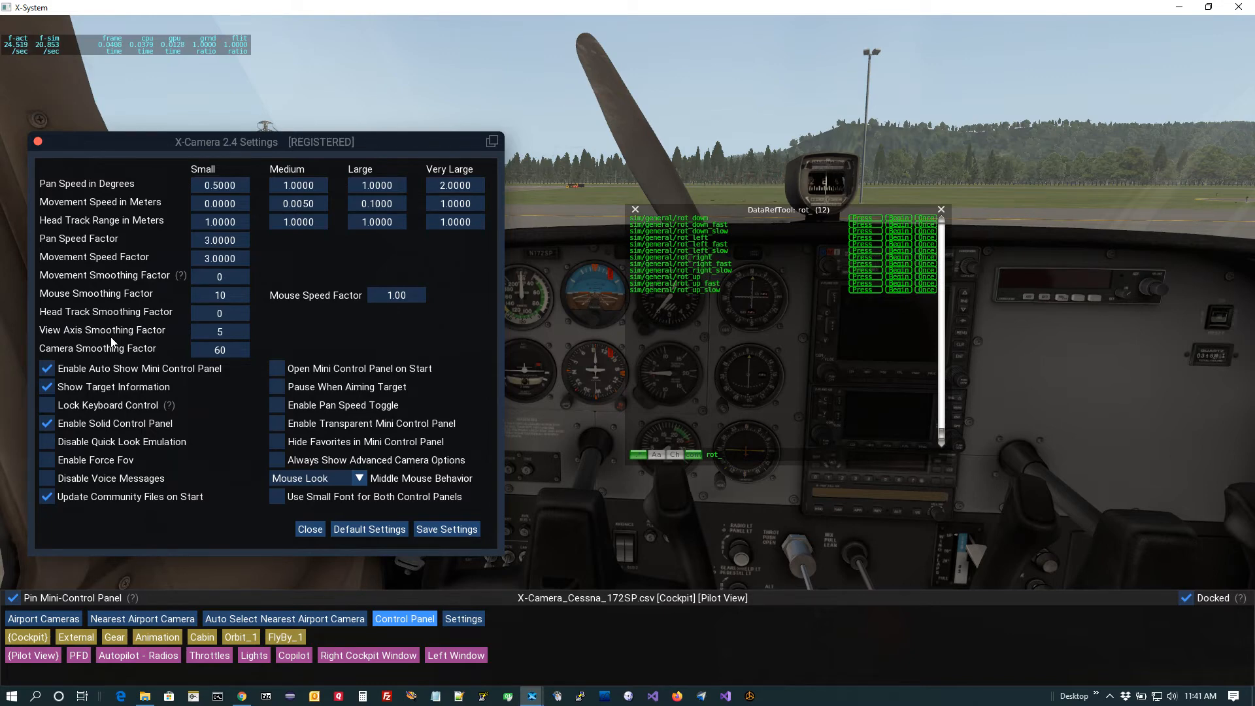
Step: Open the simulator's Joystick settings and display the axis assignments of the T.Flight Hotas X
mouse_move(1145, 37)
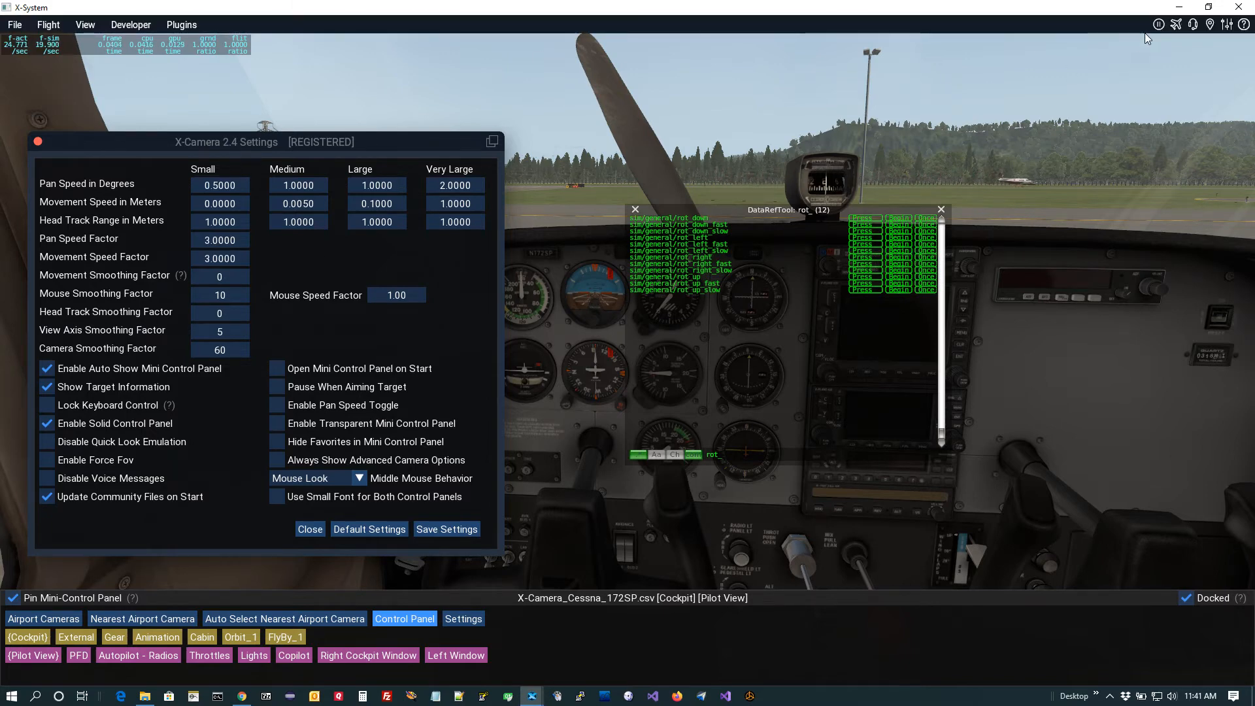
left_click(1226, 26)
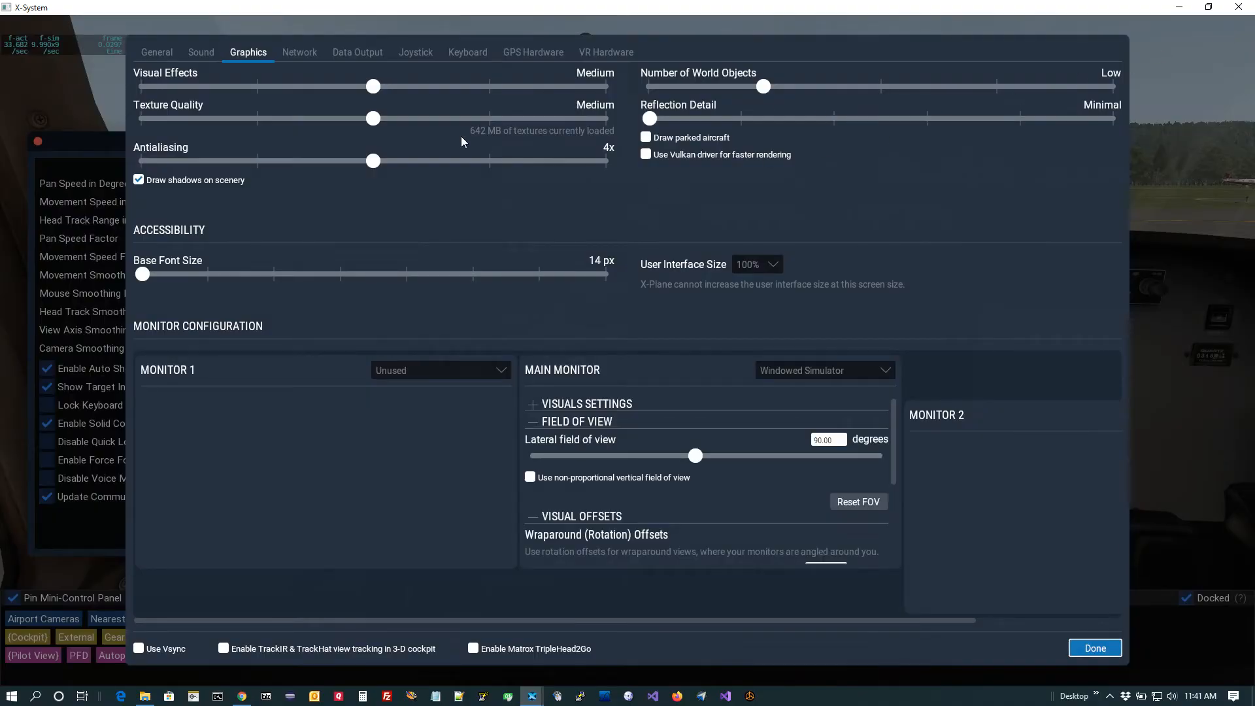
left_click(431, 54)
left_click(303, 84)
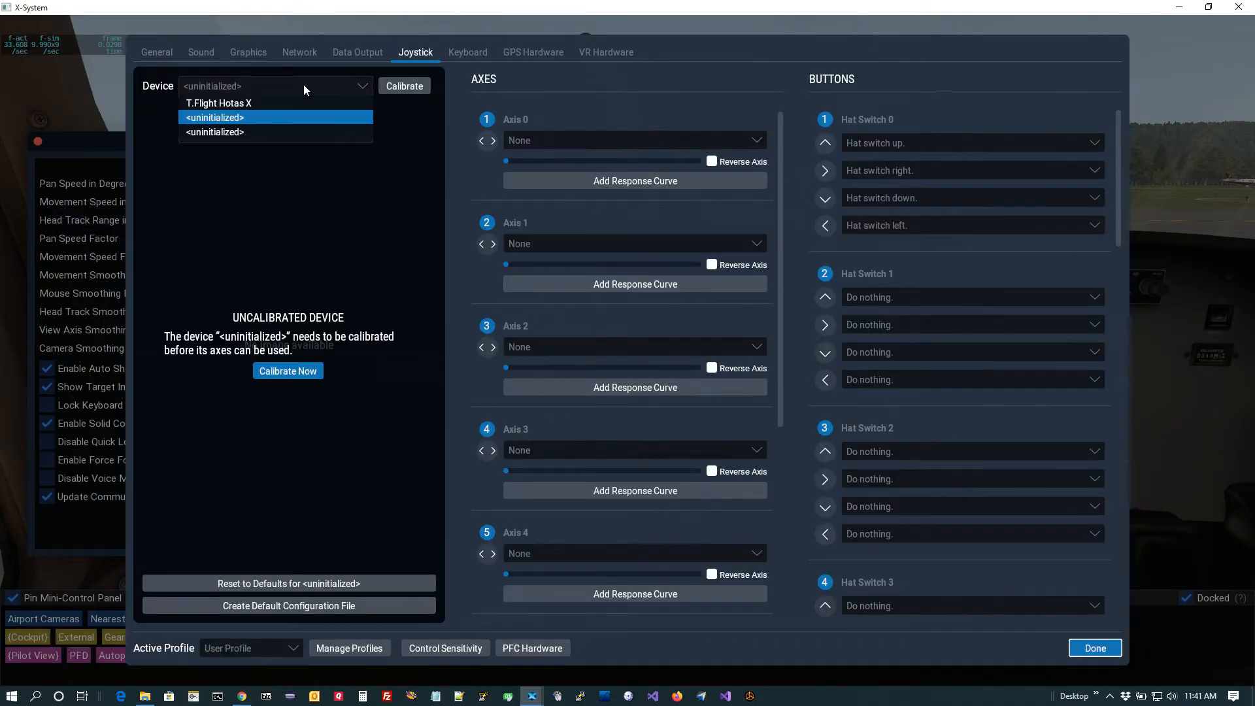
left_click(261, 101)
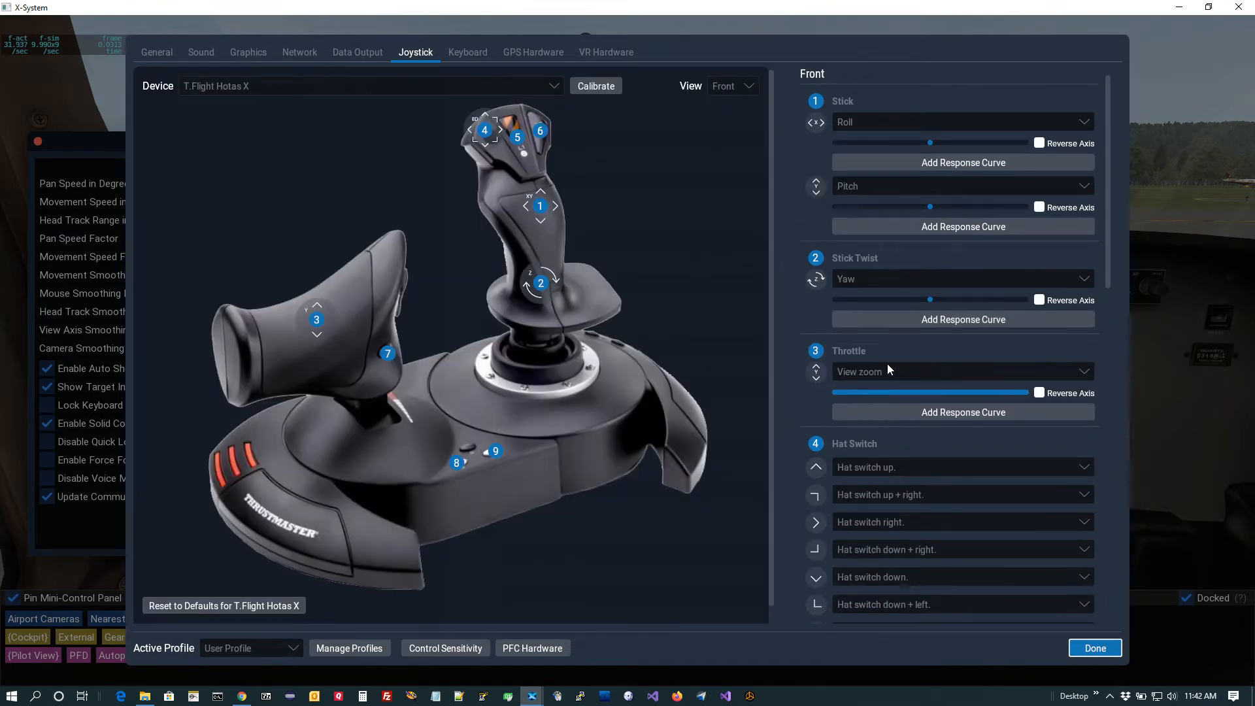
Step: Examine the view and camera functions assignable to the throttle axis, keep View zoom and close the simulator settings
left_click(1082, 370)
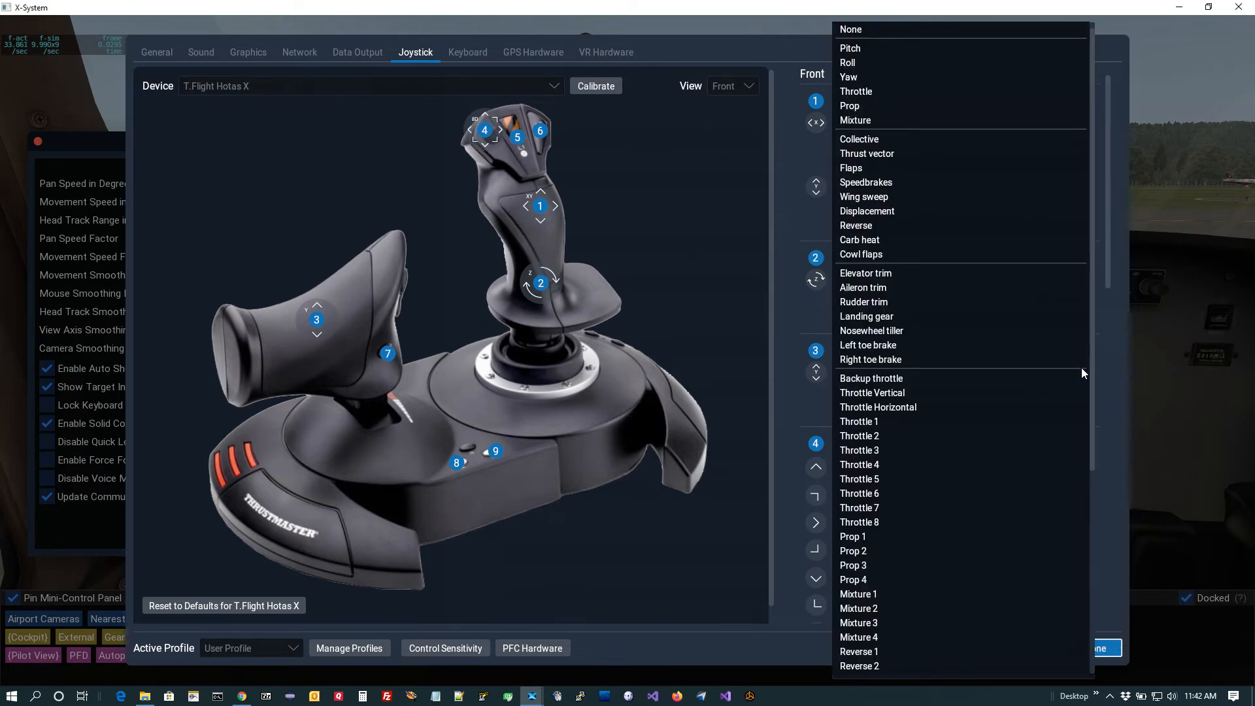
scroll(1023, 400, "down", 5)
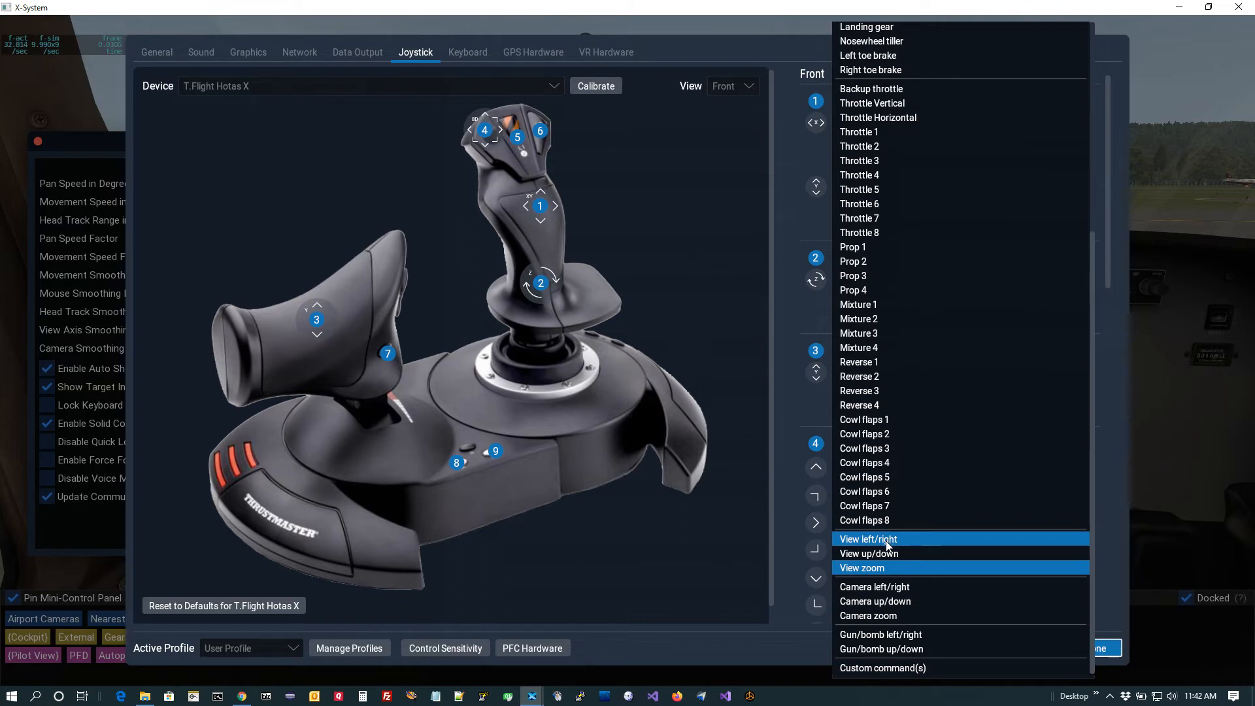
left_click(903, 570)
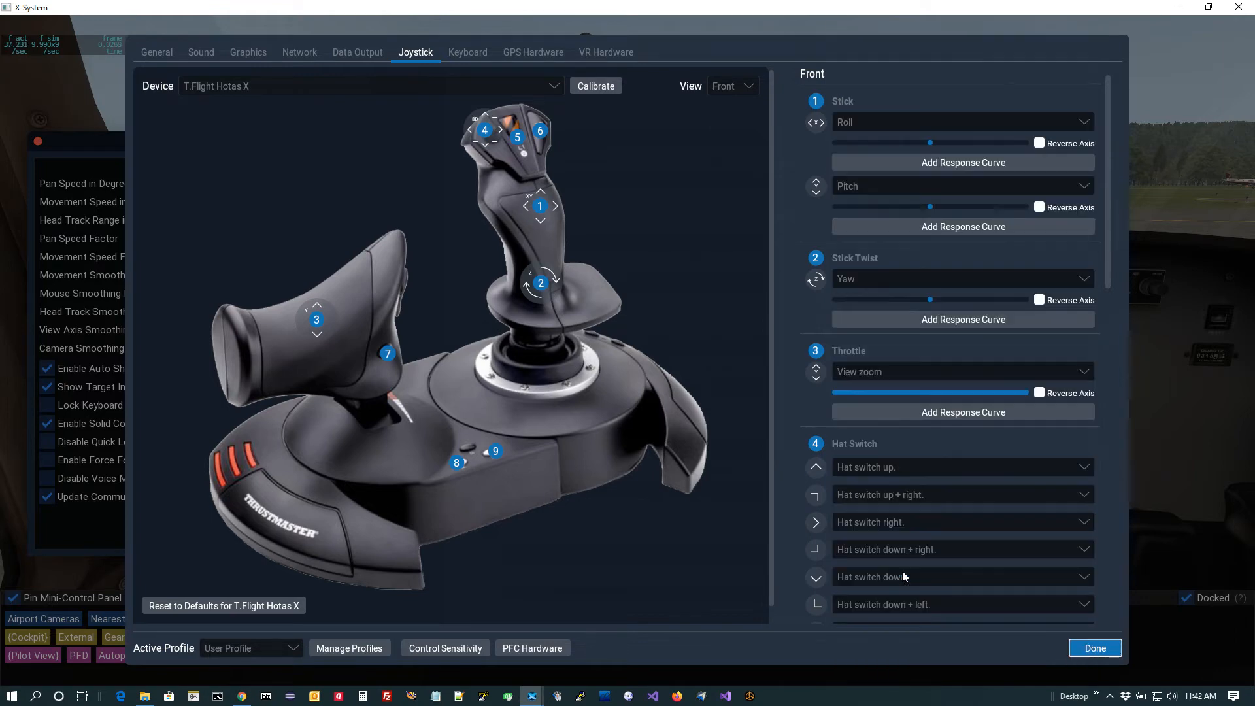
left_click(1116, 648)
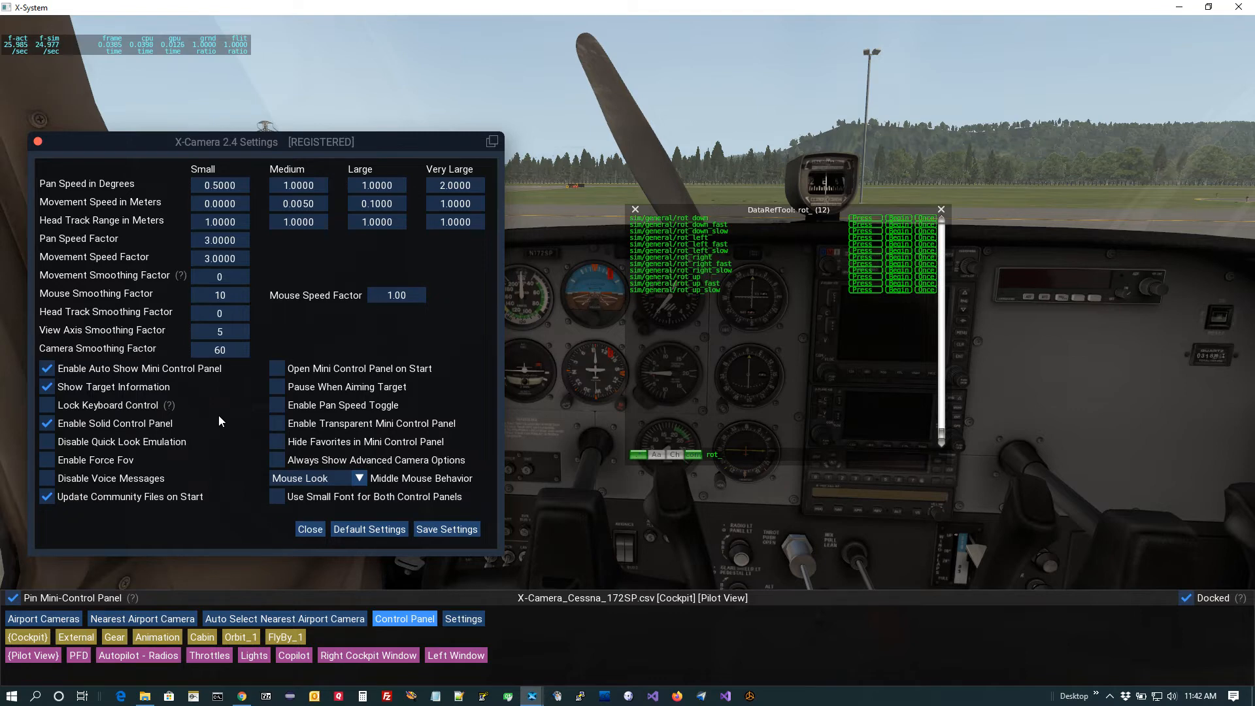
Step: Show the advanced camera options in the Control Panel and examine them for the Animation, FlyBy_1 and Orbit_1 categories, ending on camera Orbit_1 - 2
left_click(398, 619)
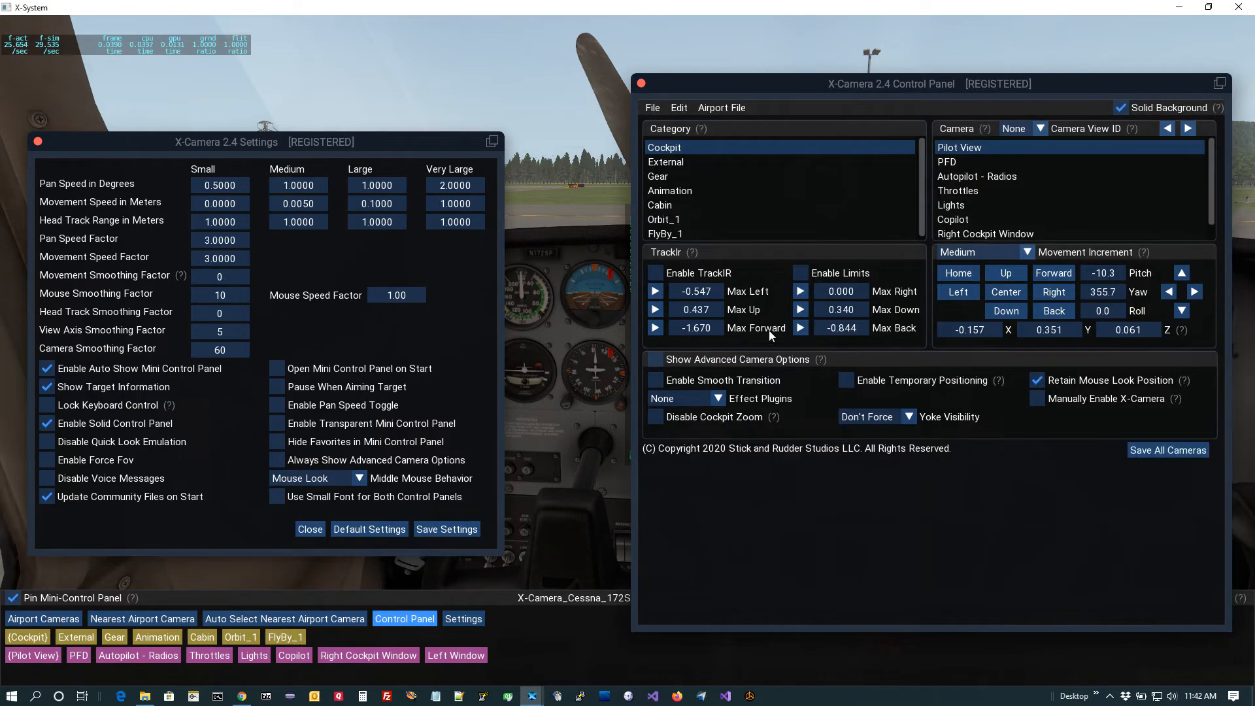
left_click(654, 359)
left_click(706, 196)
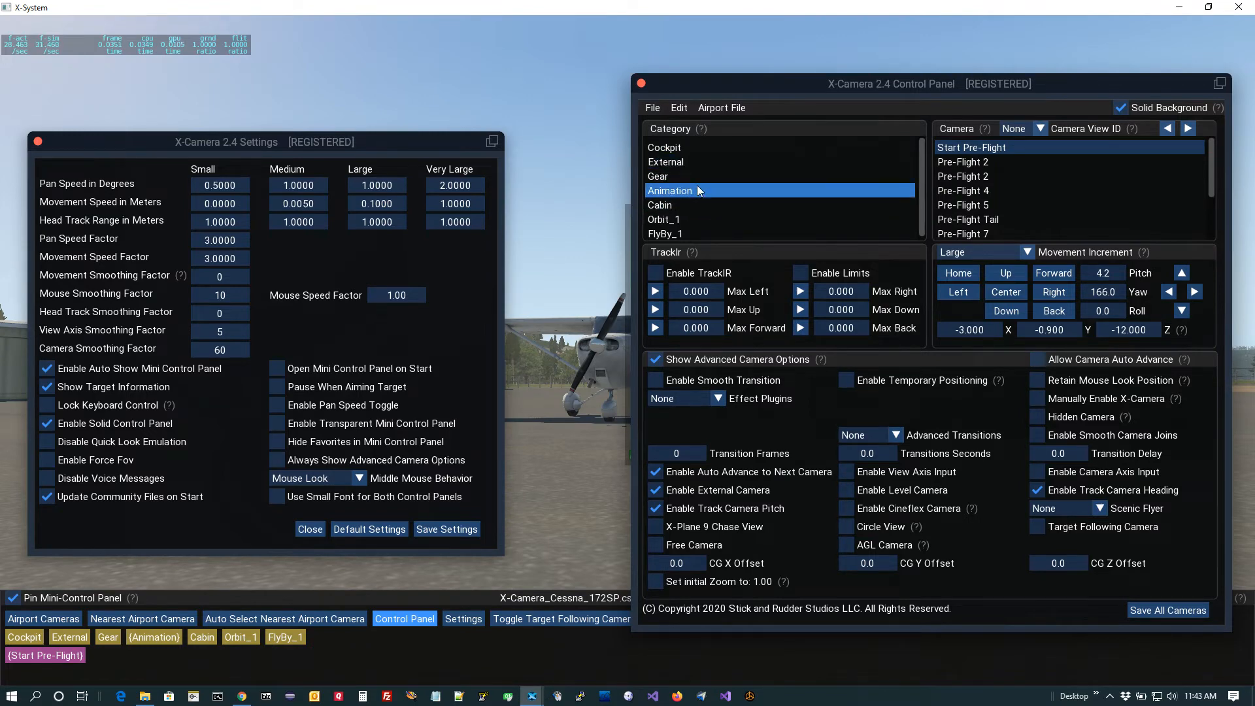
left_click(688, 231)
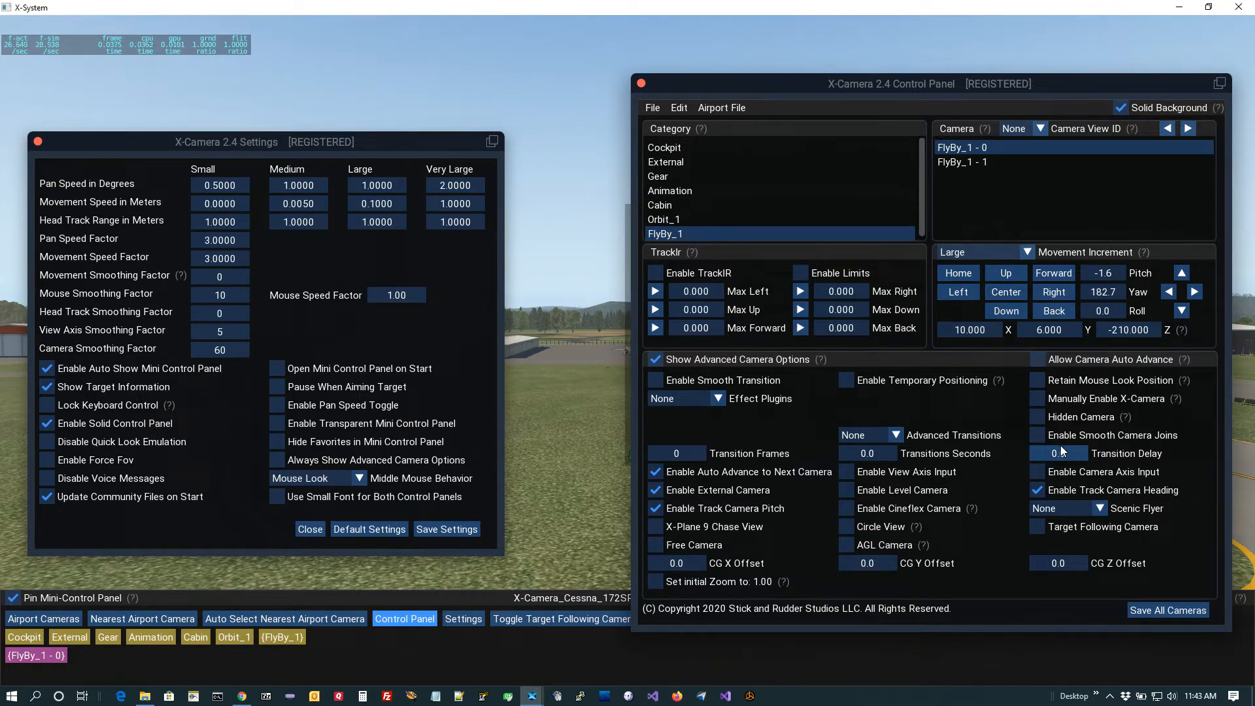
left_click(671, 218)
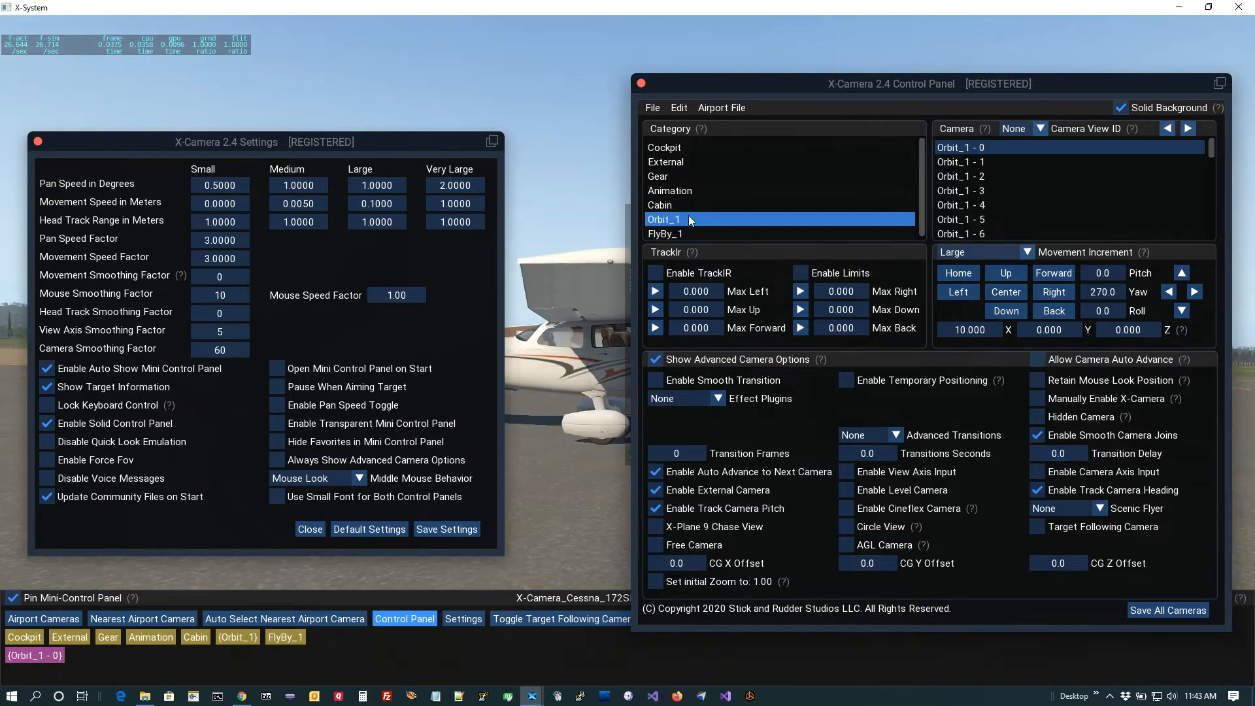
left_click(959, 173)
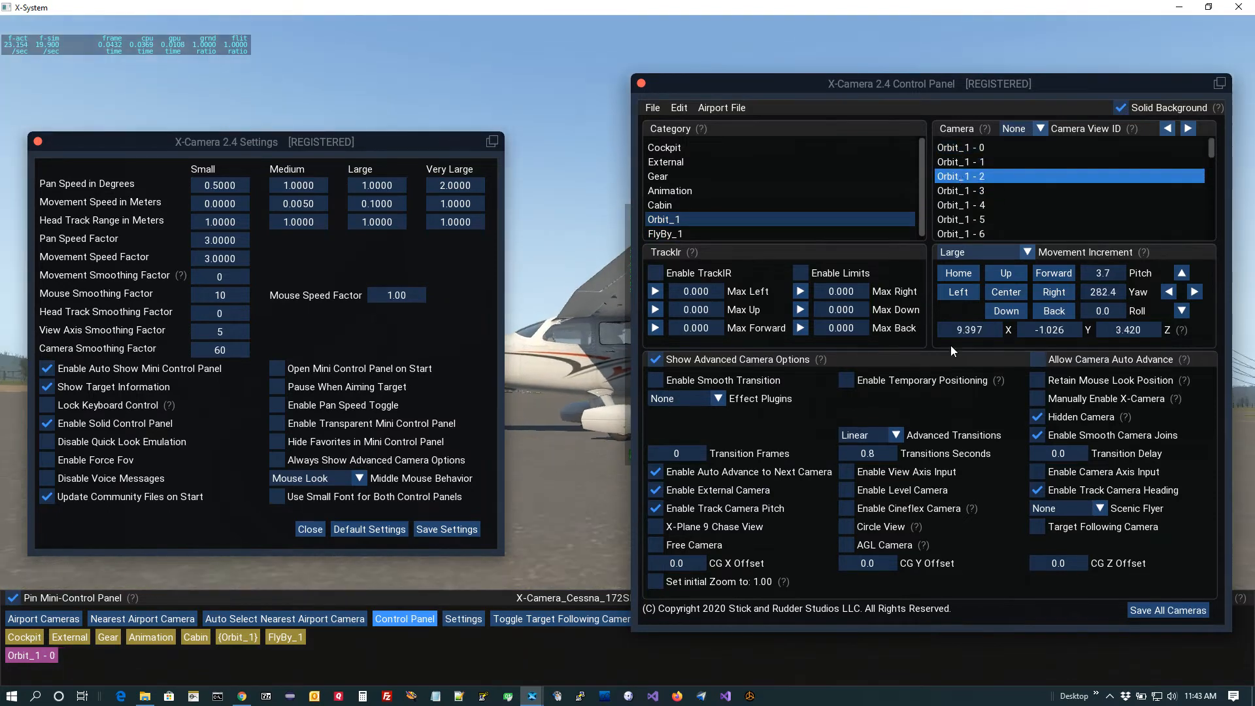
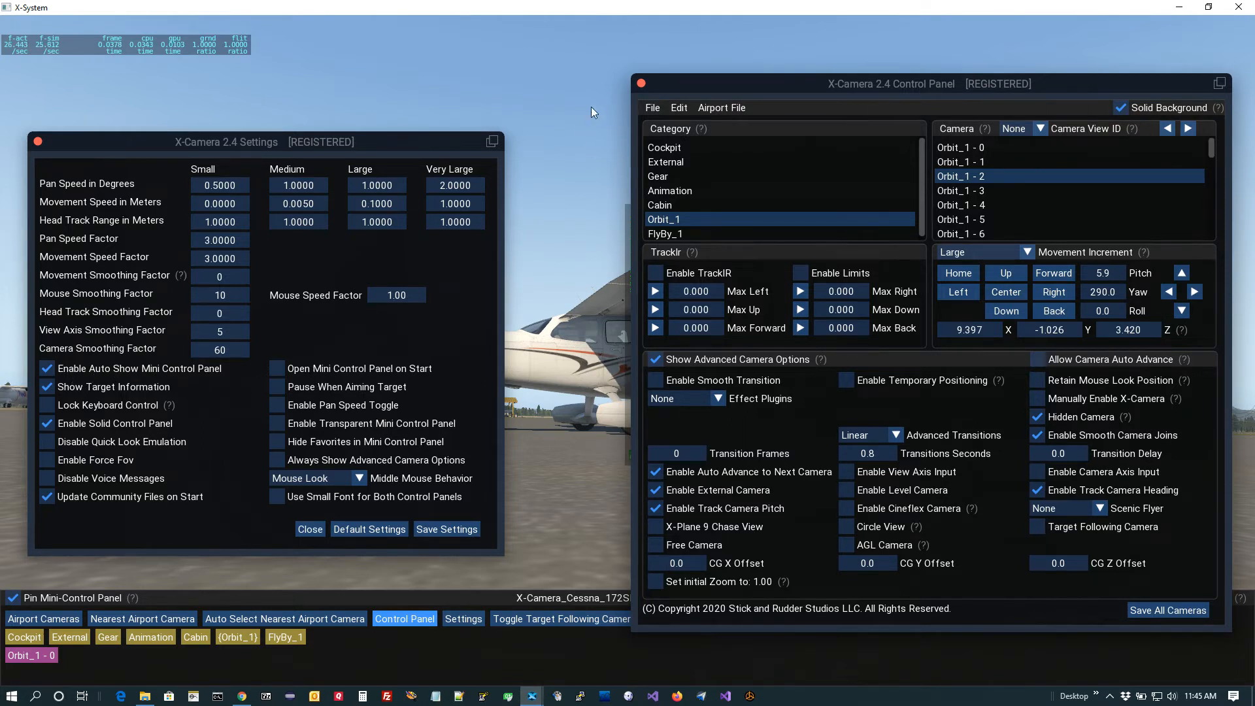
Step: Close the Control Panel and the DataRefTool window
left_click(640, 85)
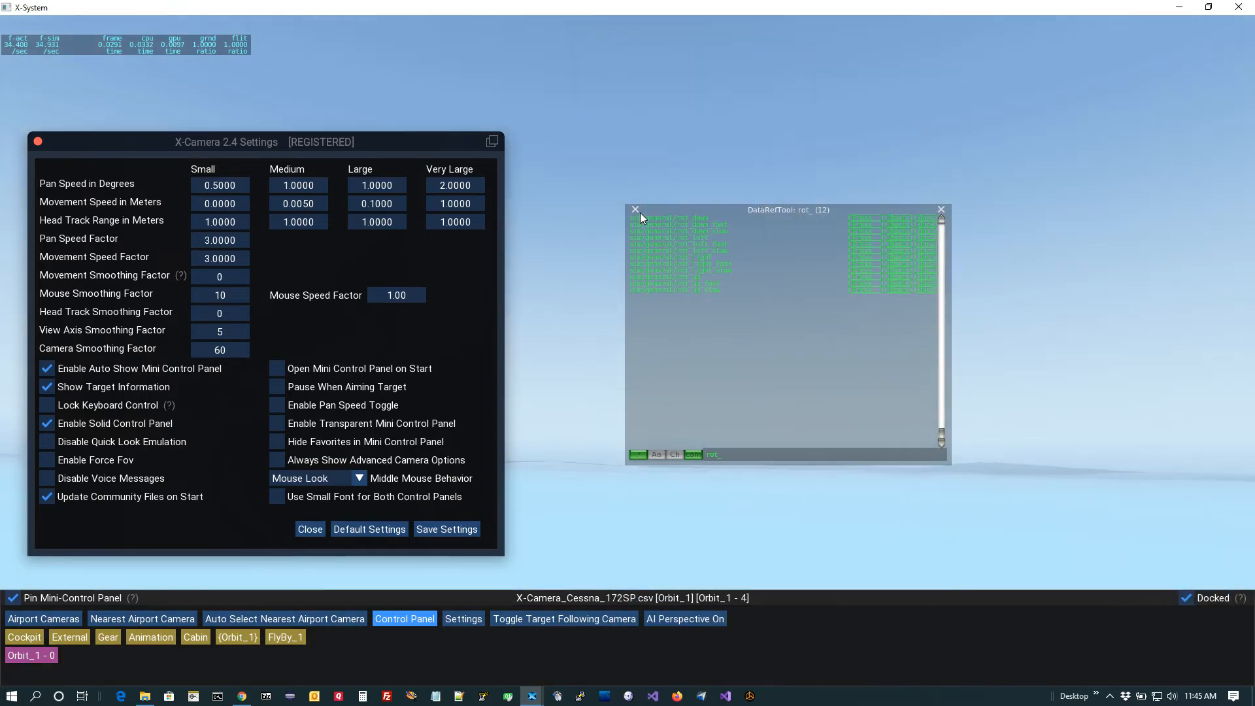
left_click(635, 209)
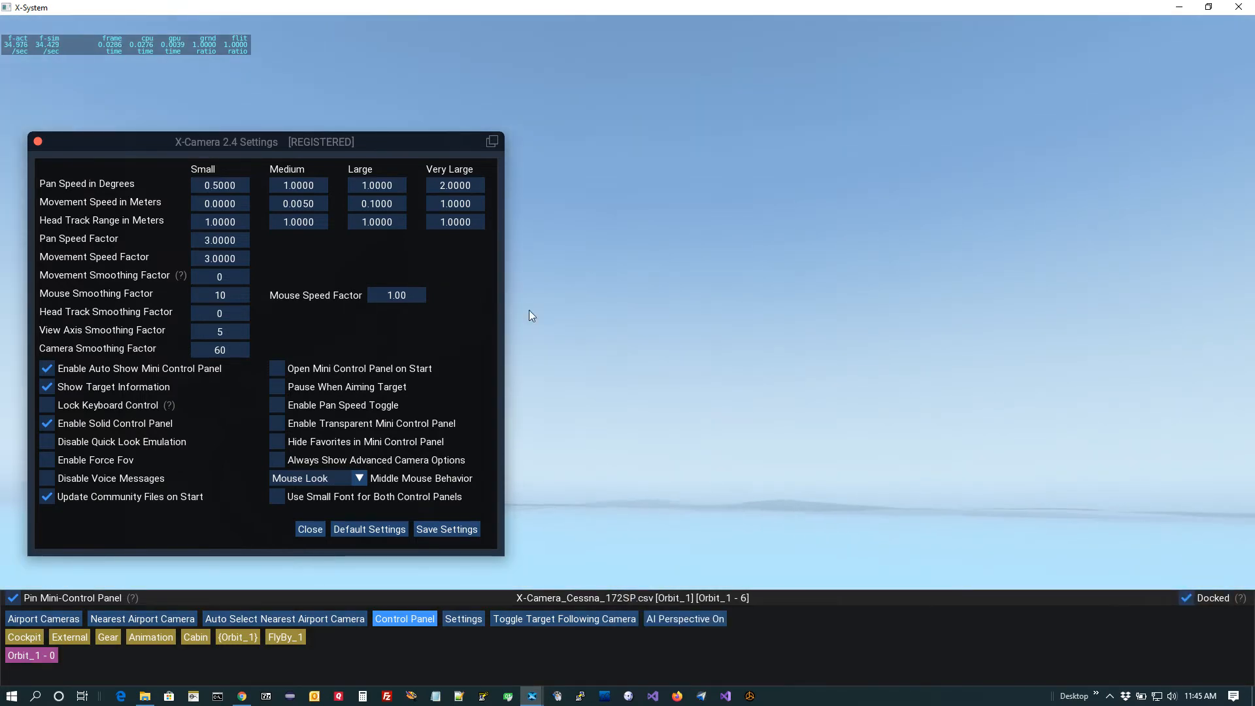
Step: Switch to the Cockpit category's Pilot View camera and unpin the Mini-Control Panel
left_click(30, 638)
left_click_drag(121, 143, 480, 73)
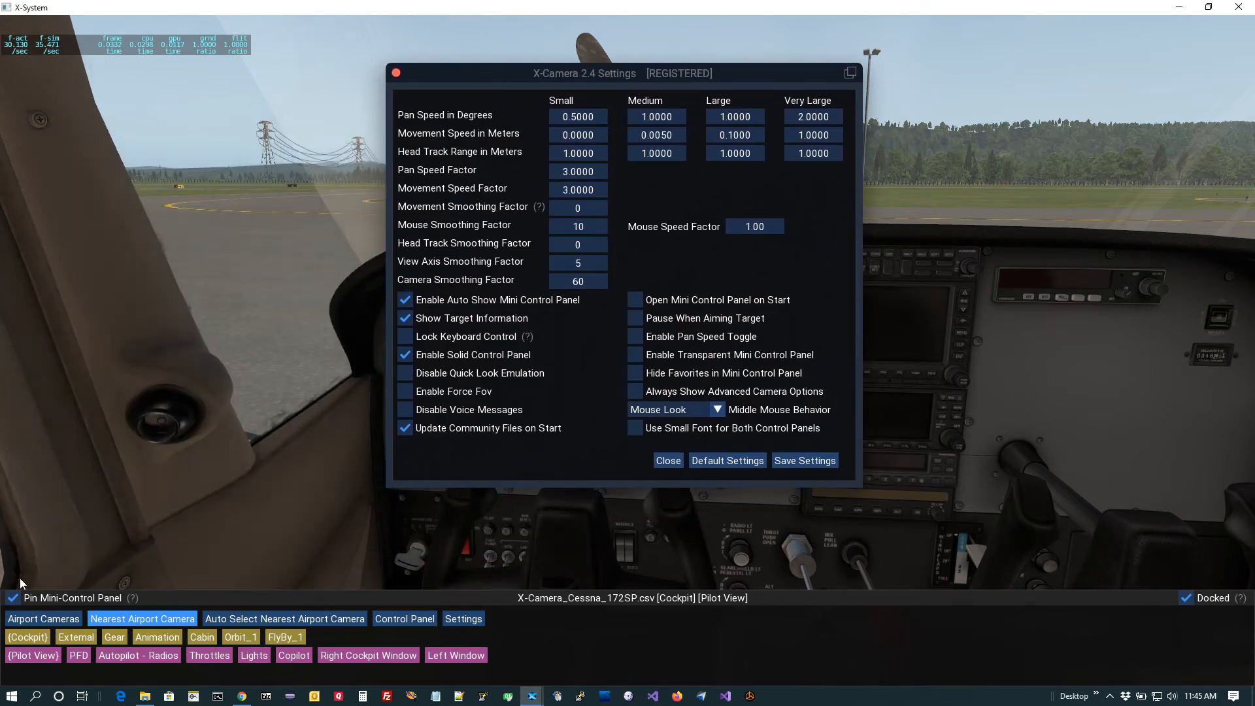
left_click(13, 598)
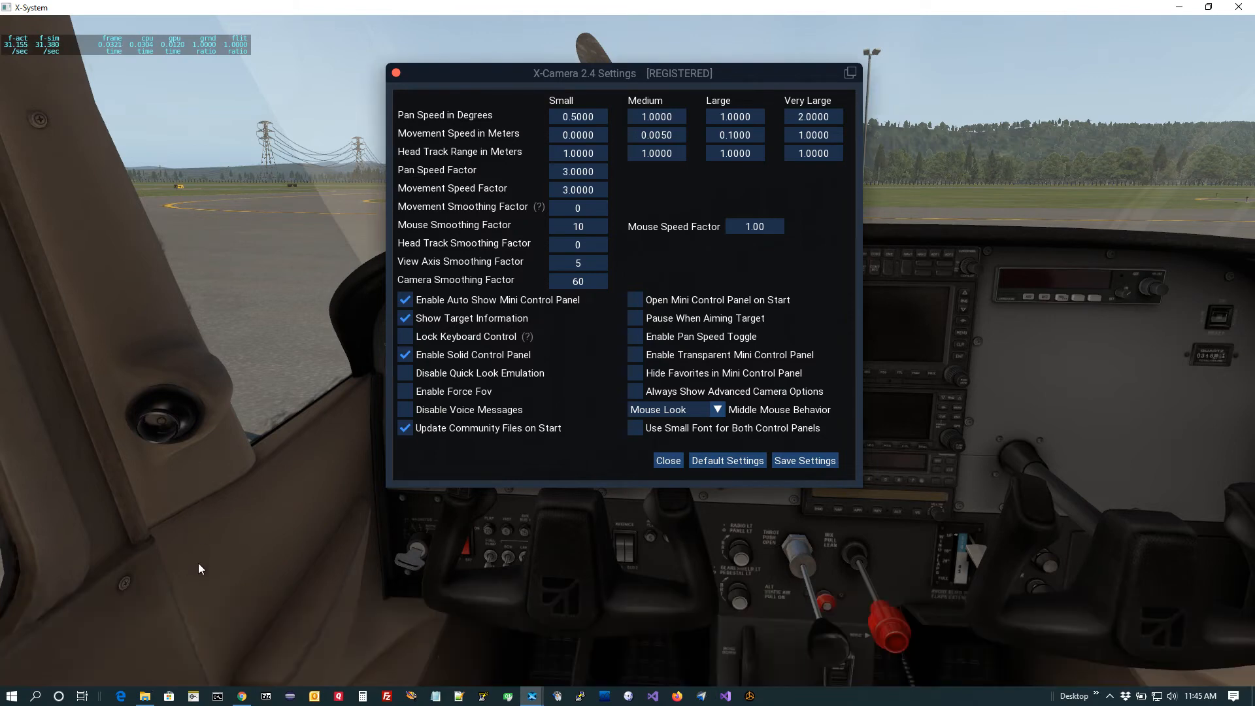
Step: Turn off Enable Auto Show Mini Control Panel and display the Mini-Control Panel through the plugin's toggle command
mouse_move(175, 683)
left_click(406, 301)
mouse_move(245, 19)
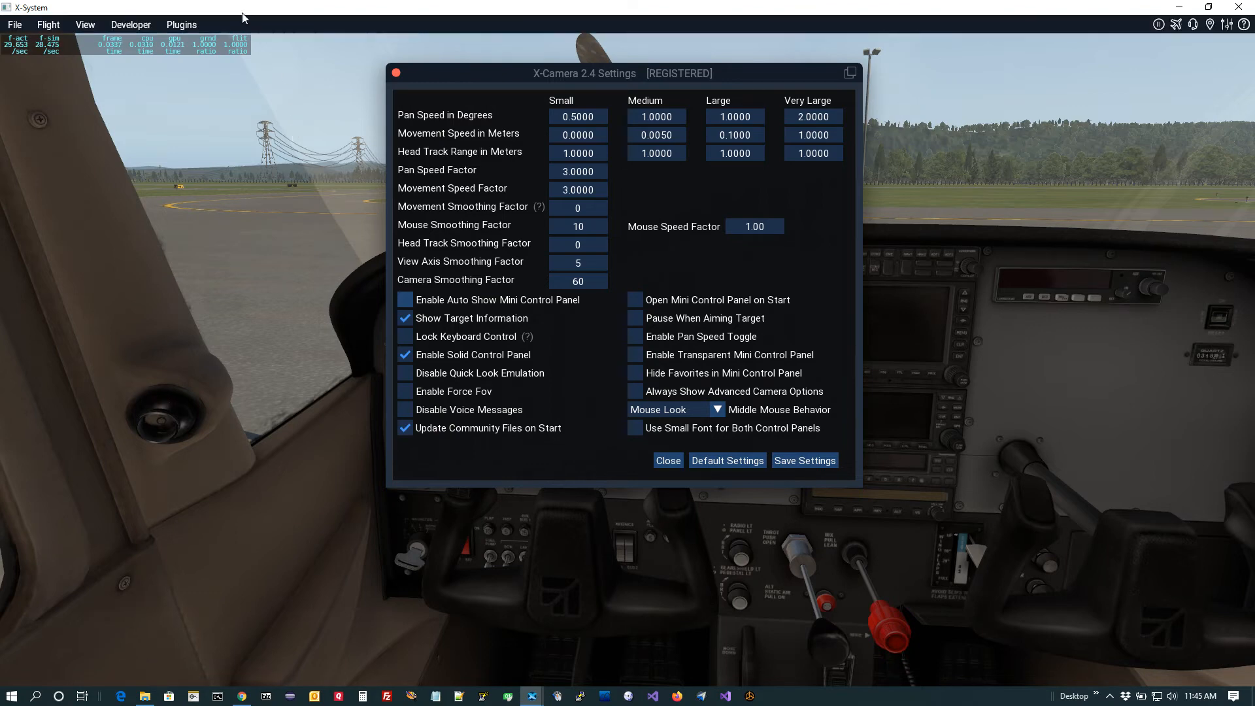
left_click(176, 25)
mouse_move(195, 128)
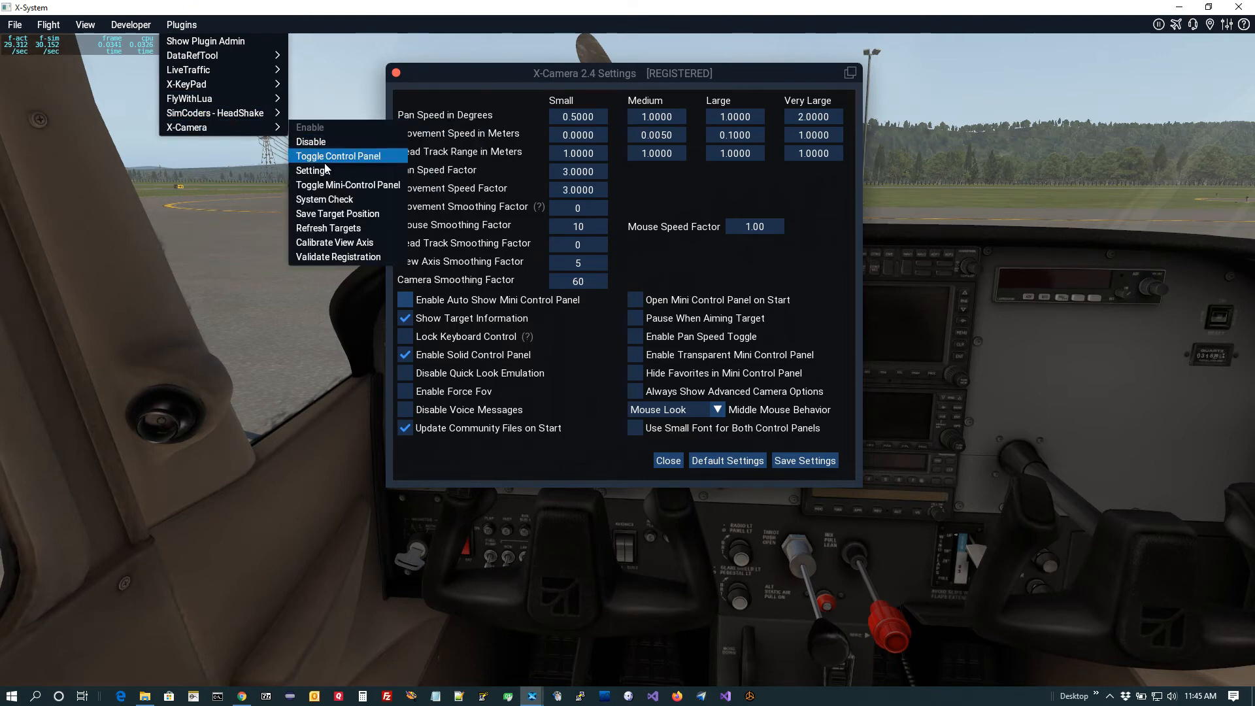
left_click(330, 185)
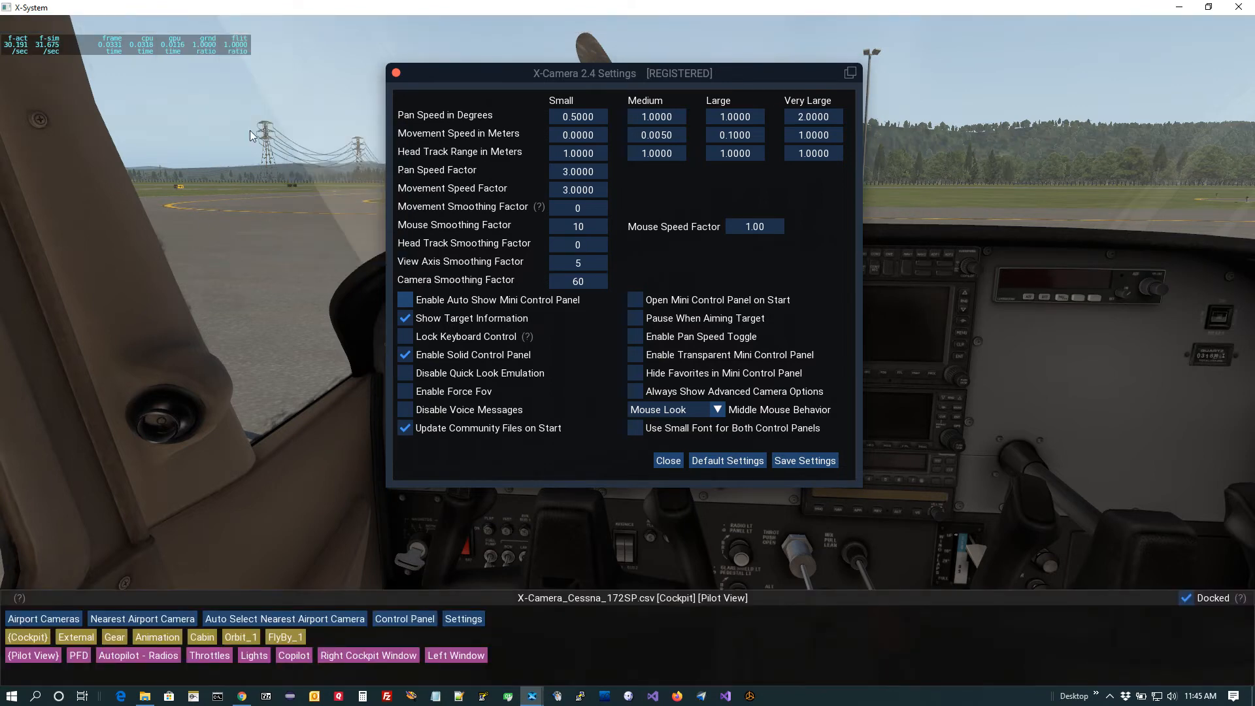
Step: Hide the Mini-Control Panel with its toggle command, re-enable Auto Show Mini Control Panel and check the automatic display
left_click(182, 25)
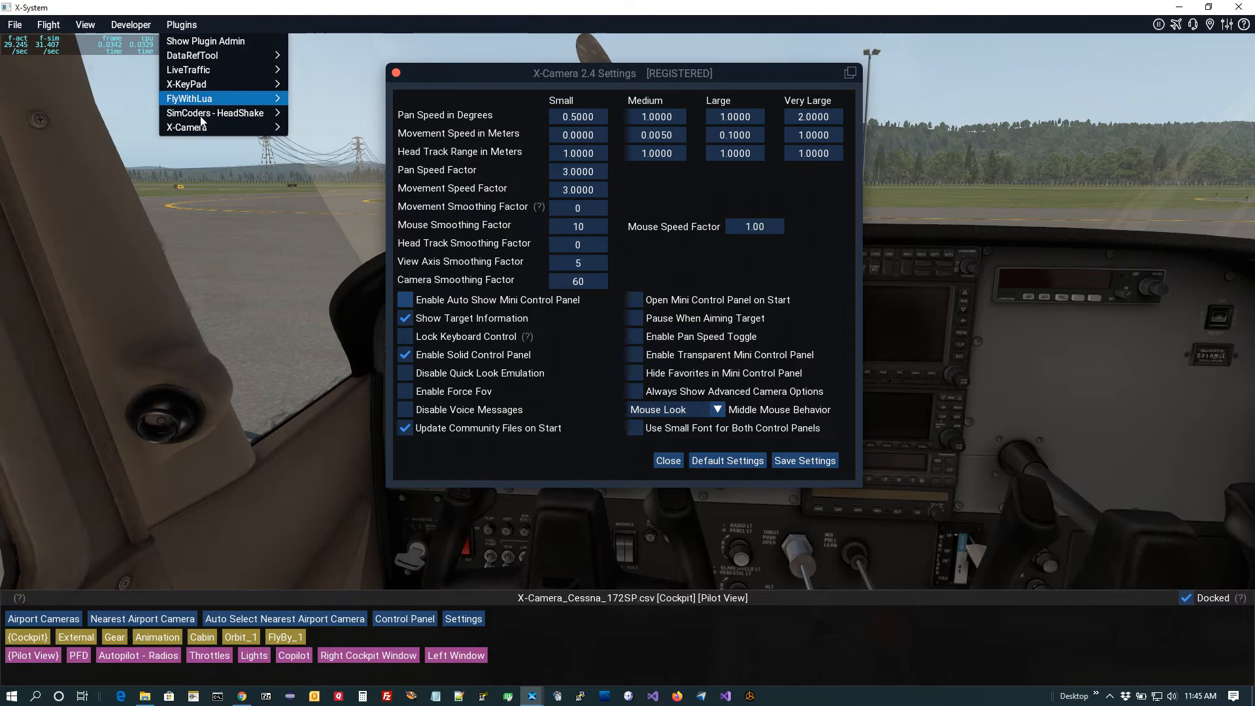
mouse_move(210, 73)
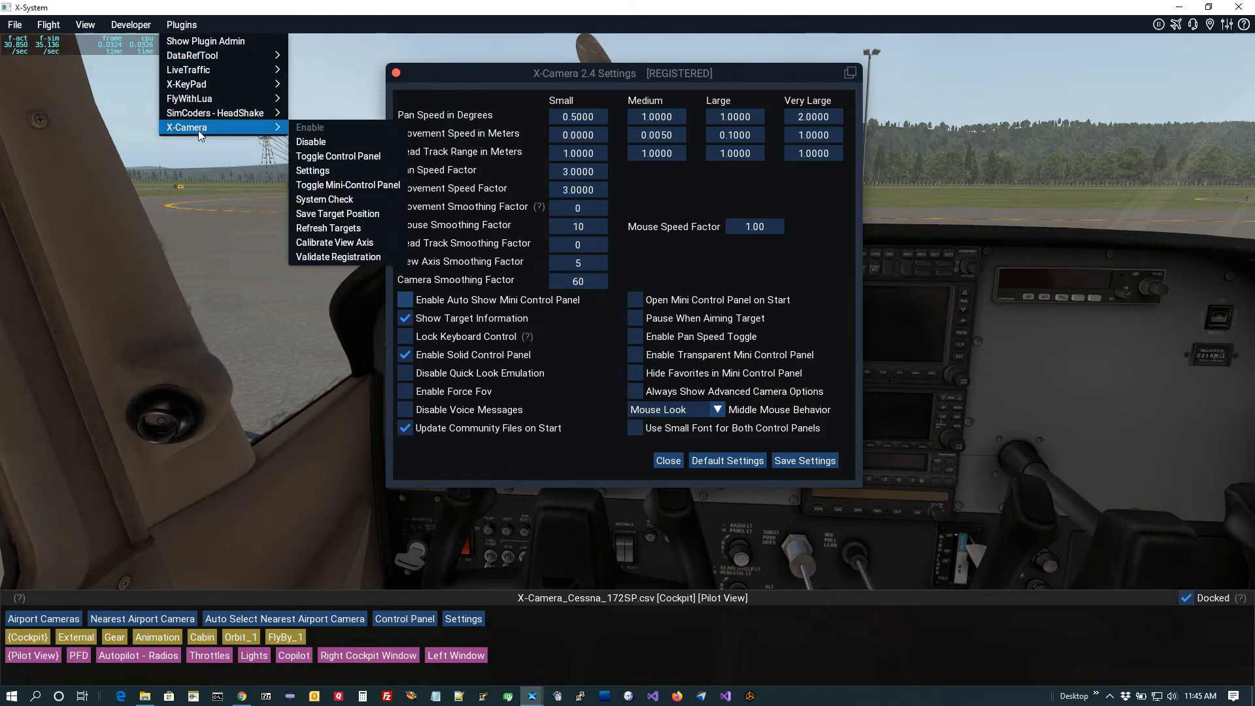
left_click(334, 185)
left_click(404, 300)
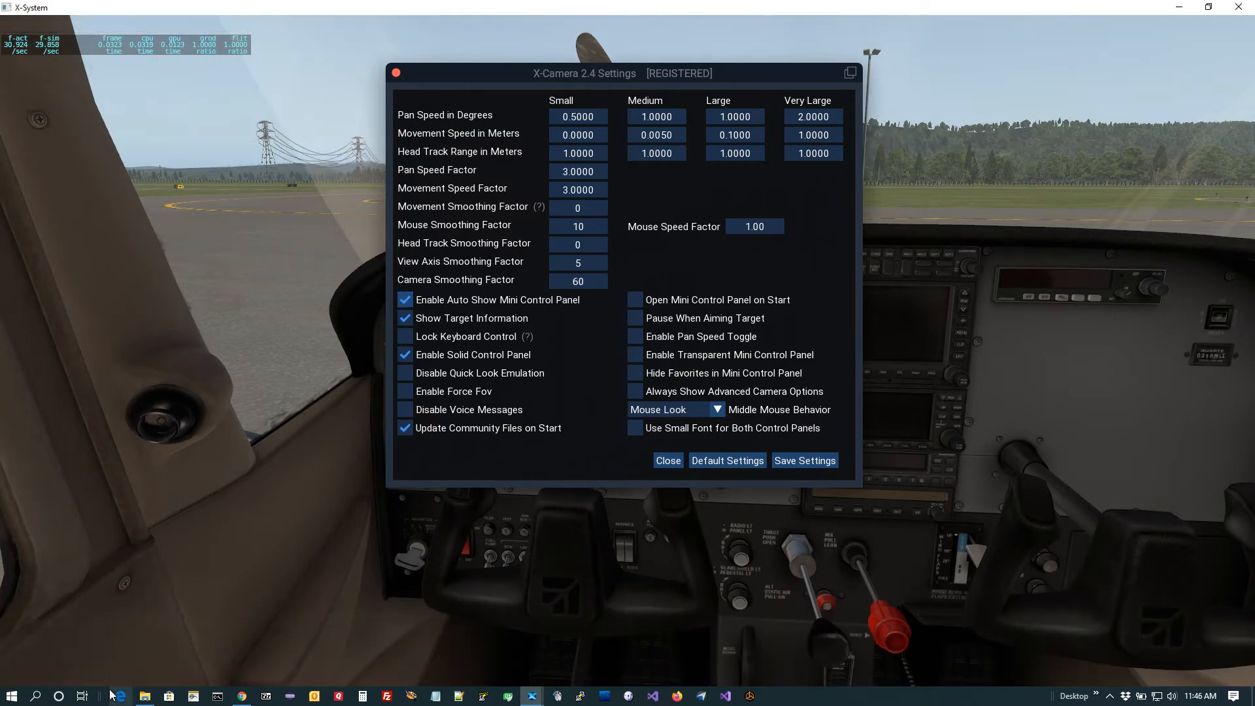
mouse_move(110, 685)
mouse_move(567, 683)
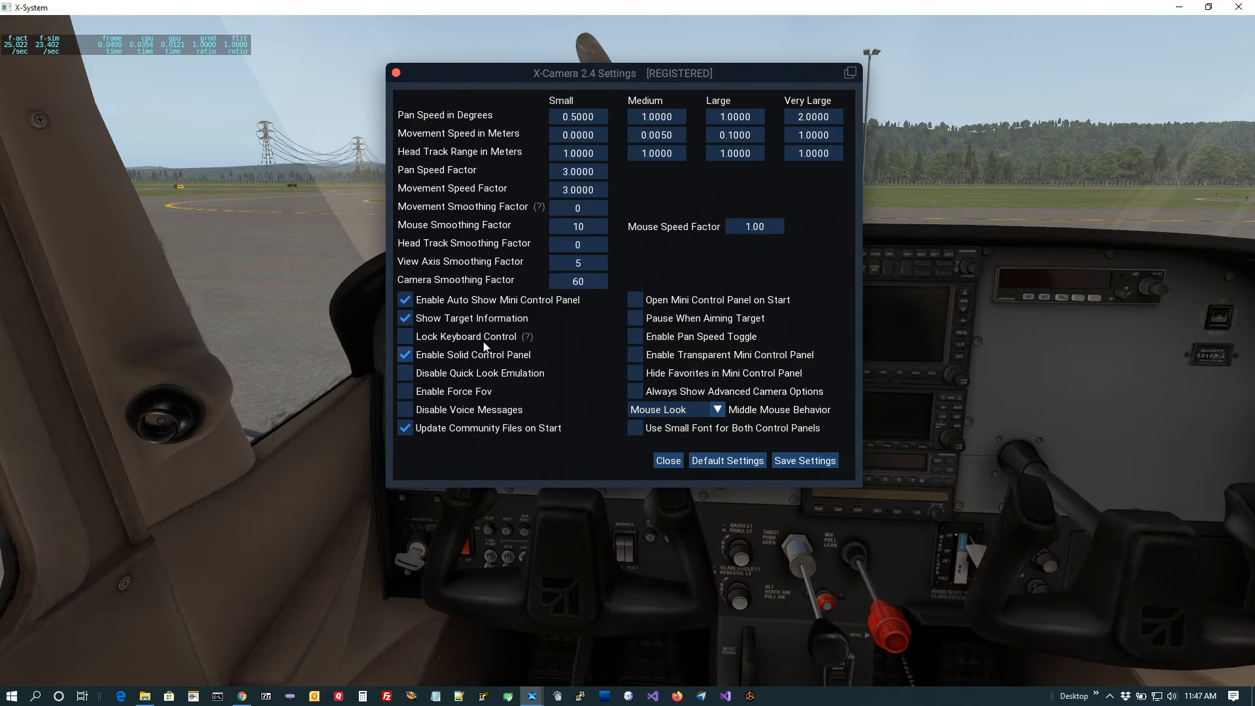
Step: Open the Control Panel, try it without Solid Background, restore Solid Background and close the panel
mouse_move(529, 336)
left_click_drag(511, 76, 254, 93)
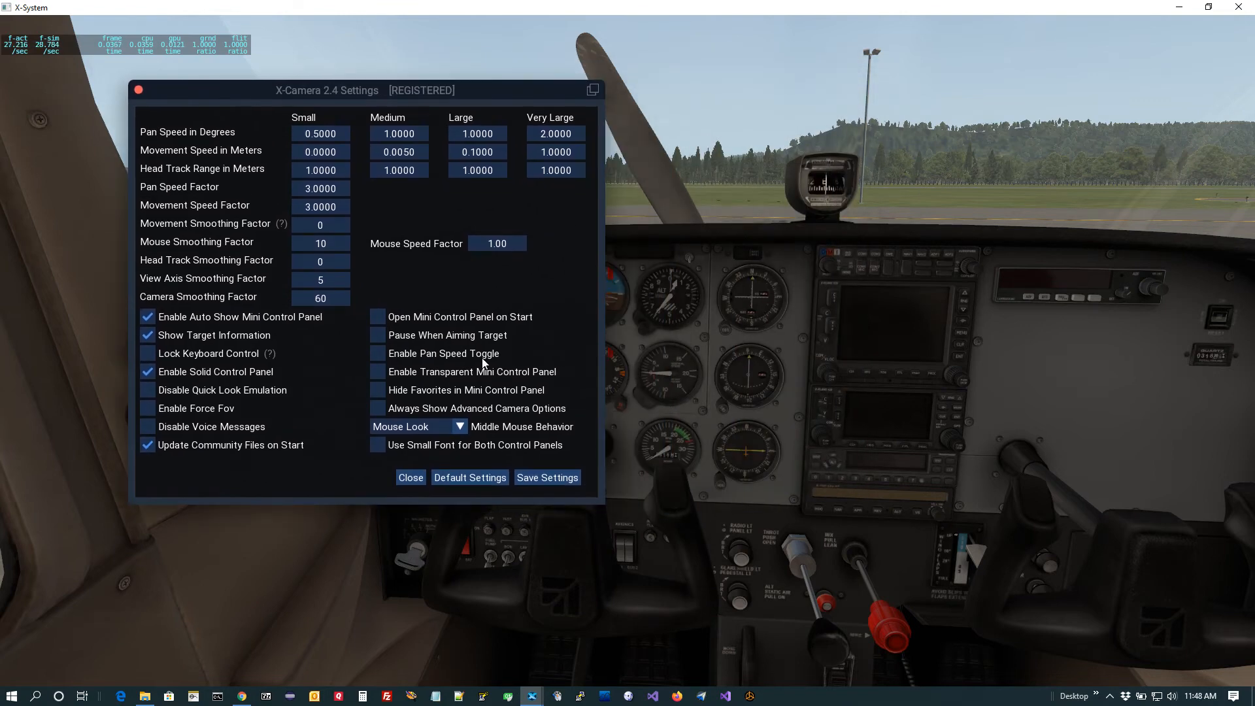
mouse_move(659, 686)
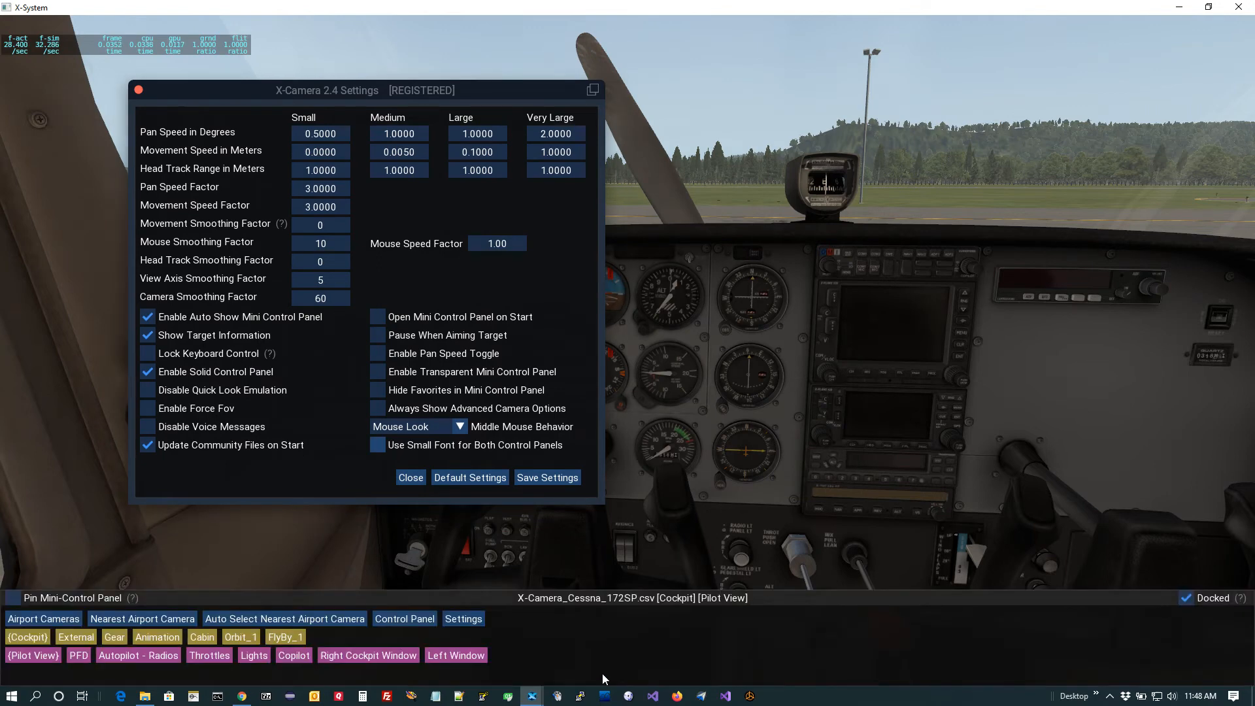
left_click(405, 618)
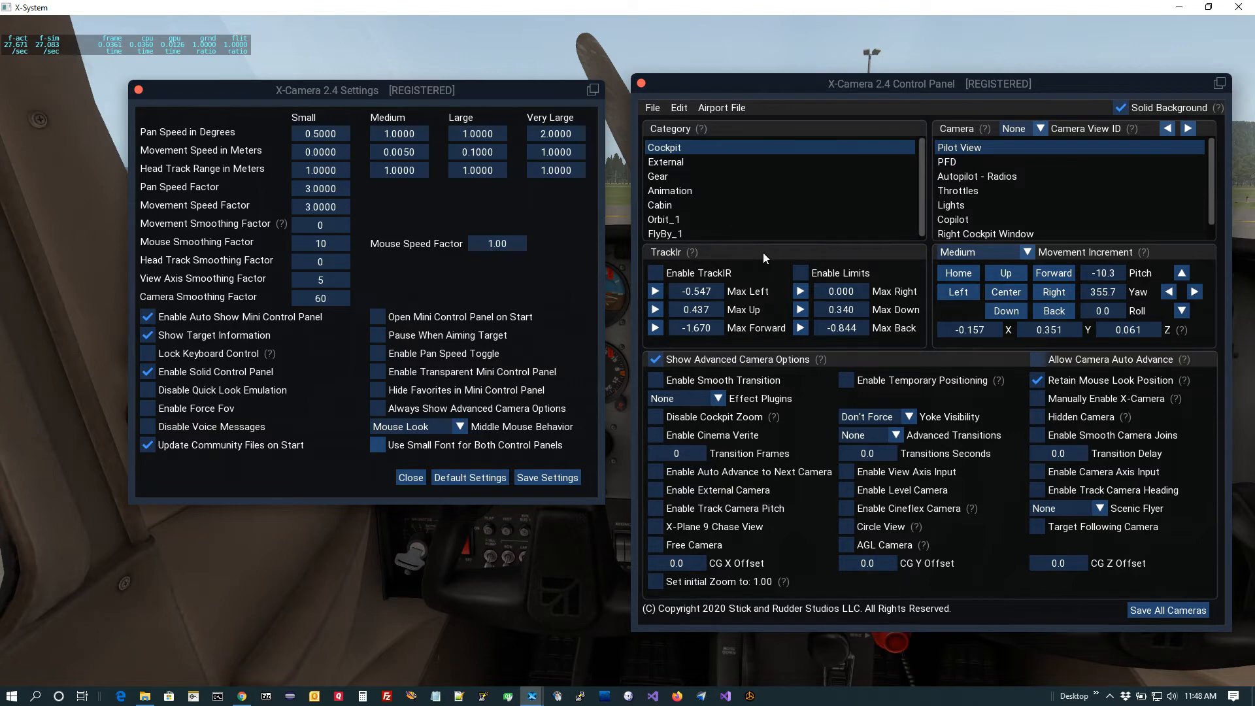
left_click(1124, 108)
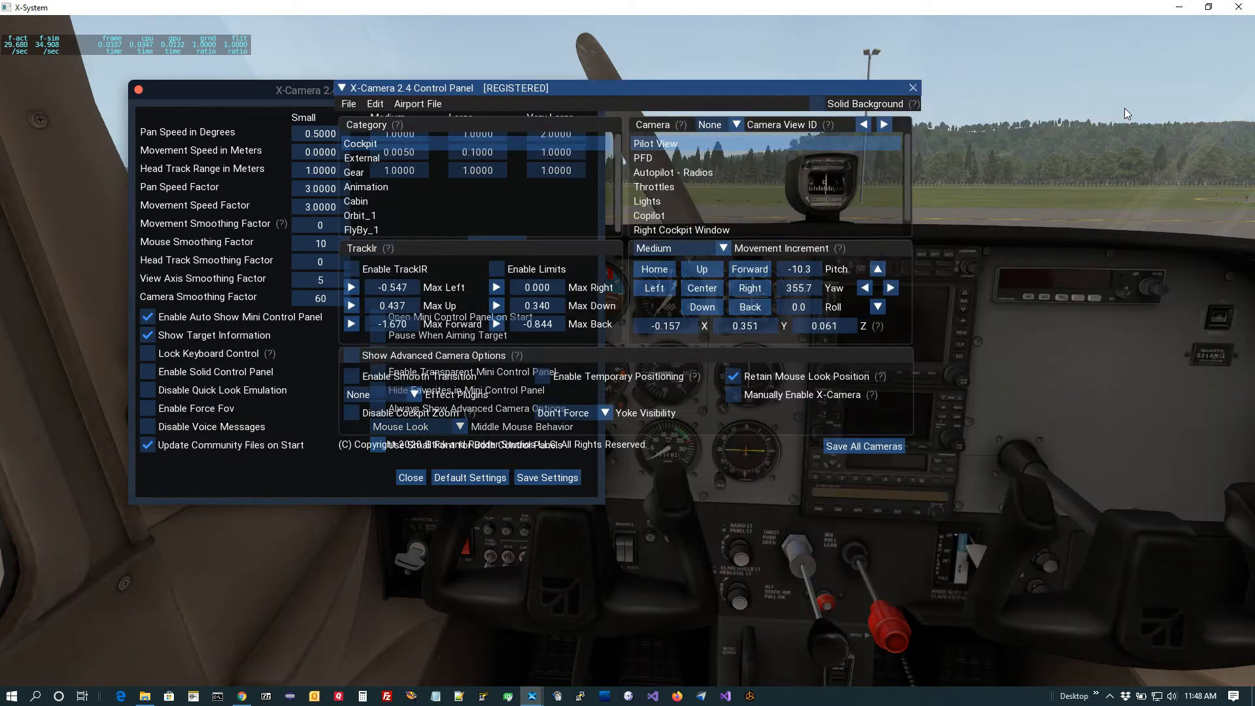
left_click(823, 105)
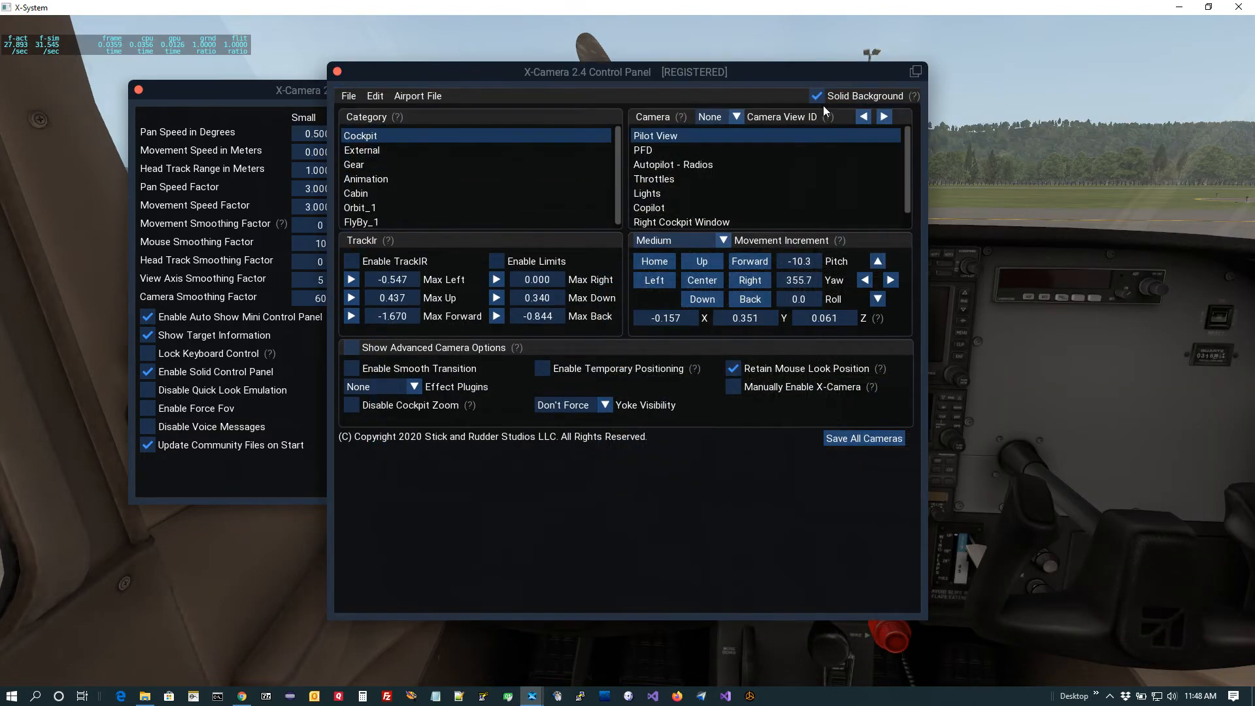
left_click_drag(791, 79, 1072, 122)
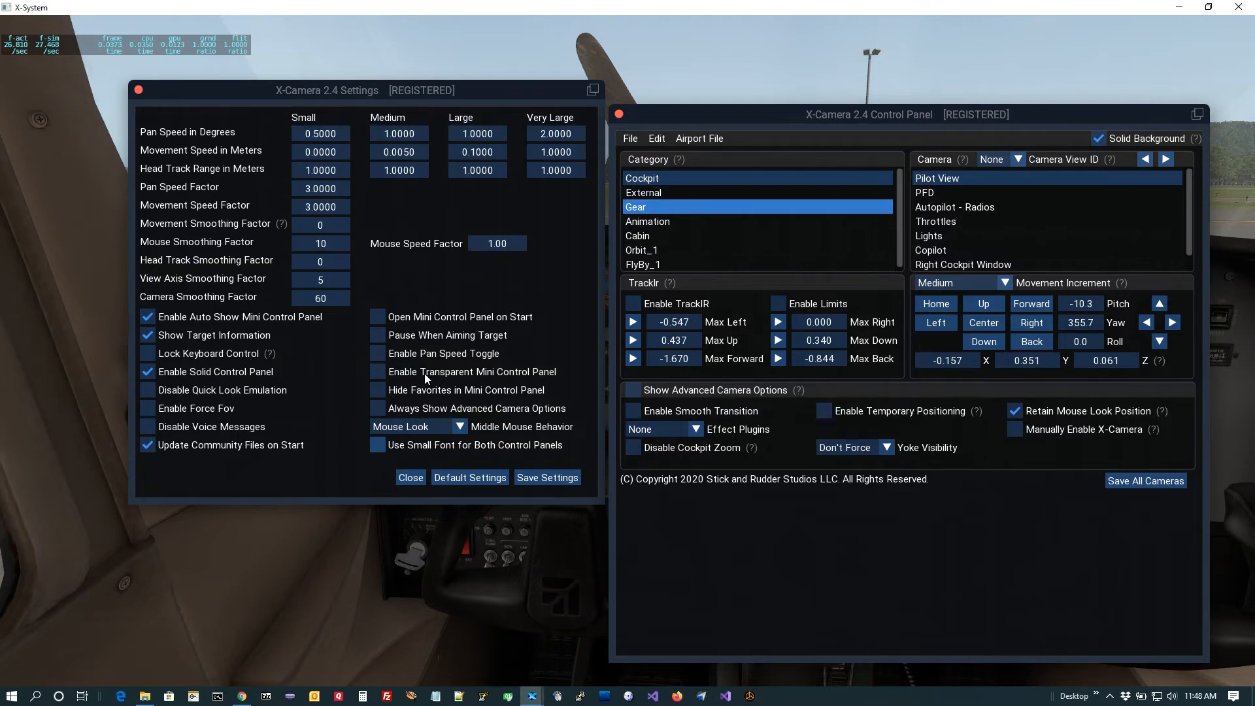
left_click(618, 113)
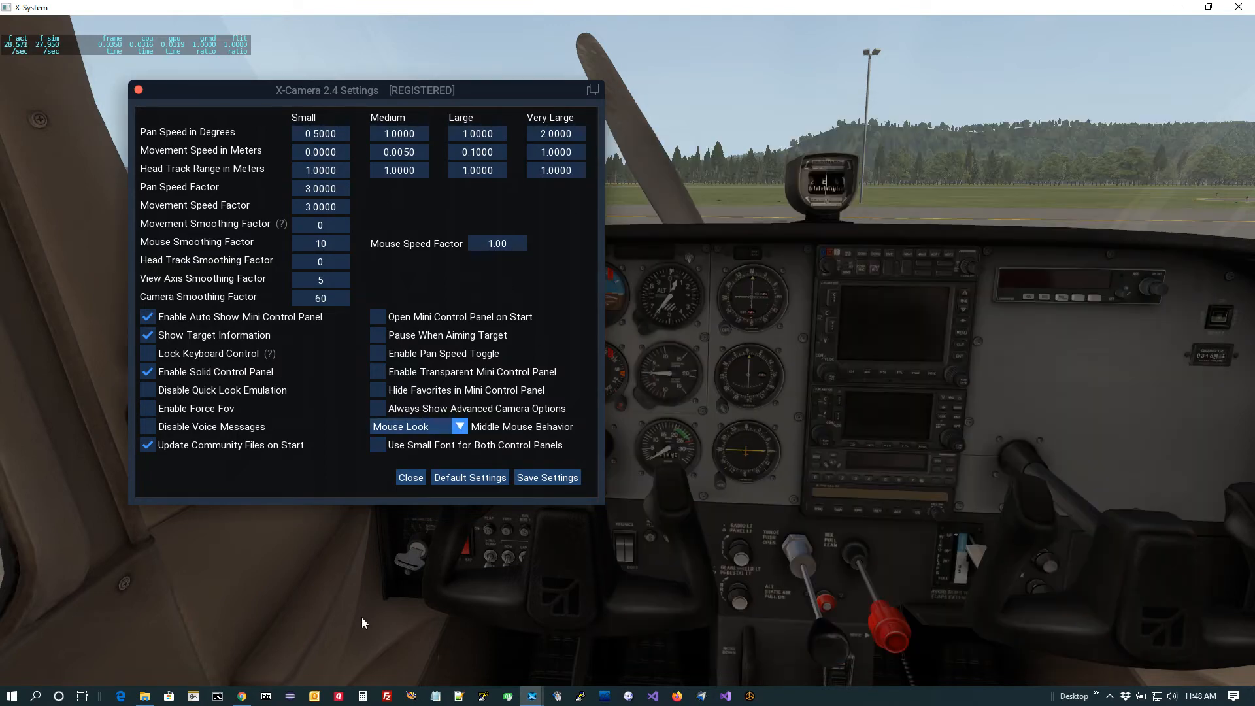
Step: Pin the Mini-Control Panel and turn on Enable Transparent Mini Control Panel
mouse_move(334, 689)
left_click(15, 598)
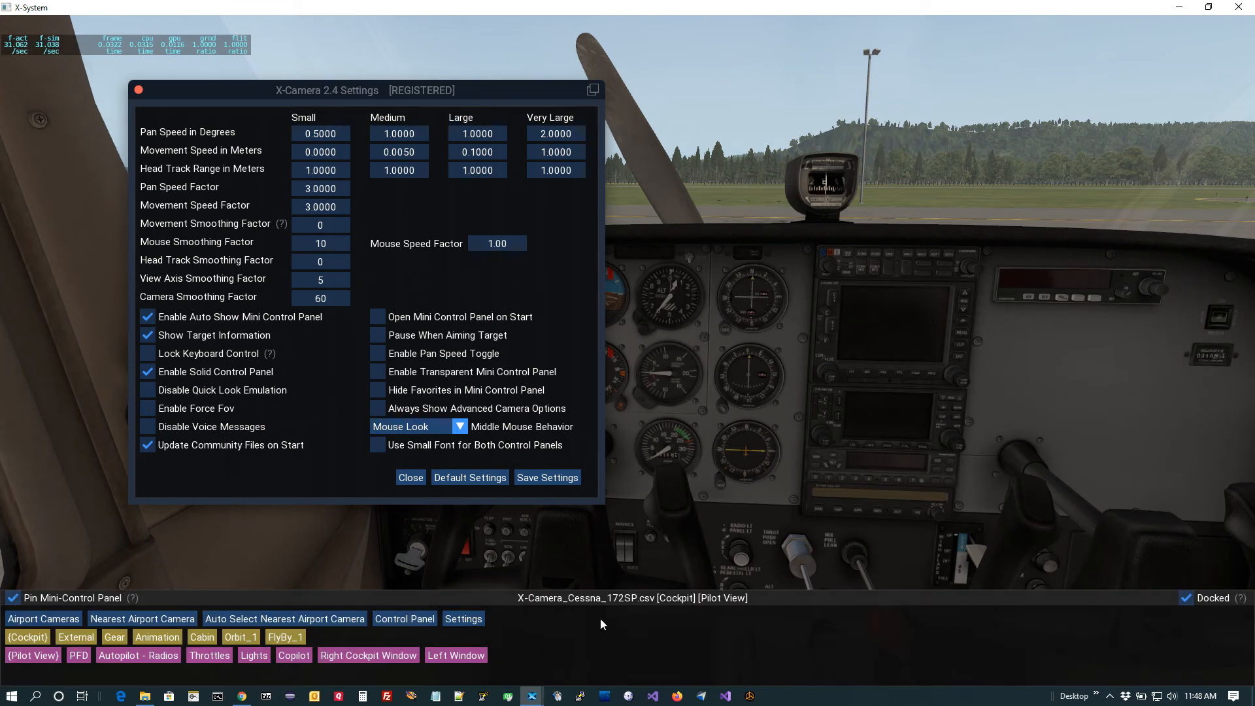
left_click(378, 372)
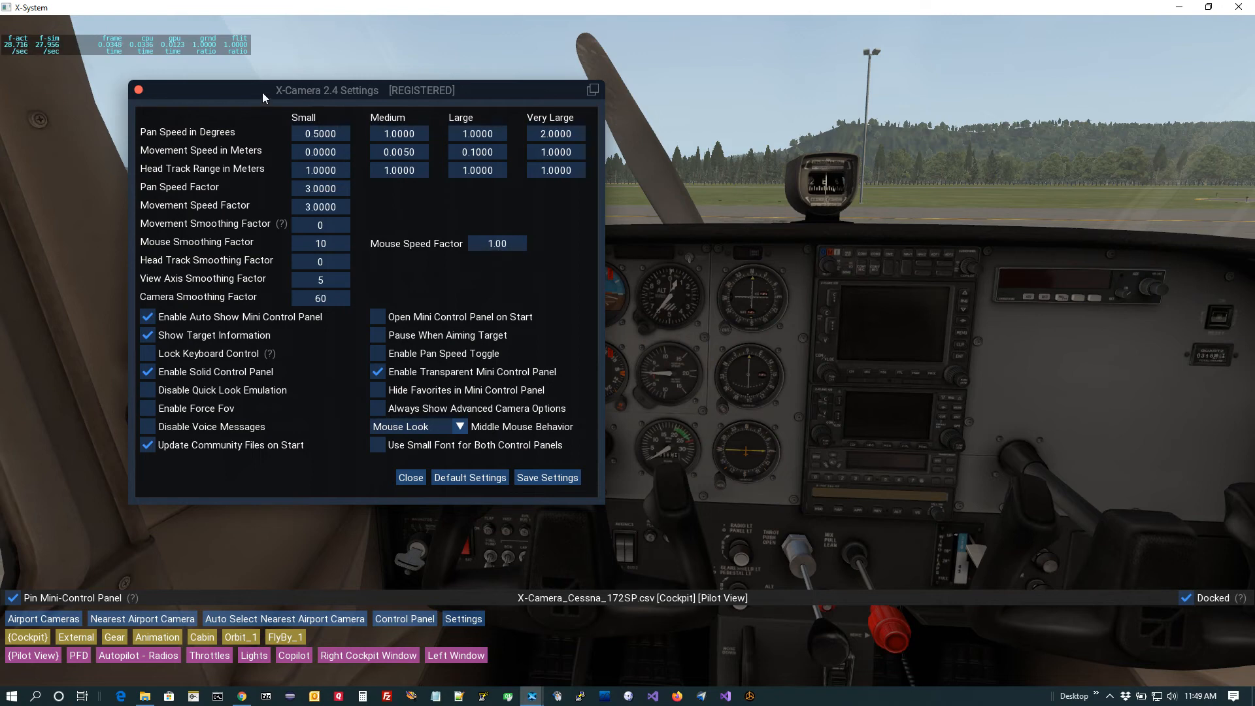
Step: Check the transparent Mini-Control Panel against the Orbit_1 camera view and return to the Cockpit category
left_click_drag(245, 92, 194, 95)
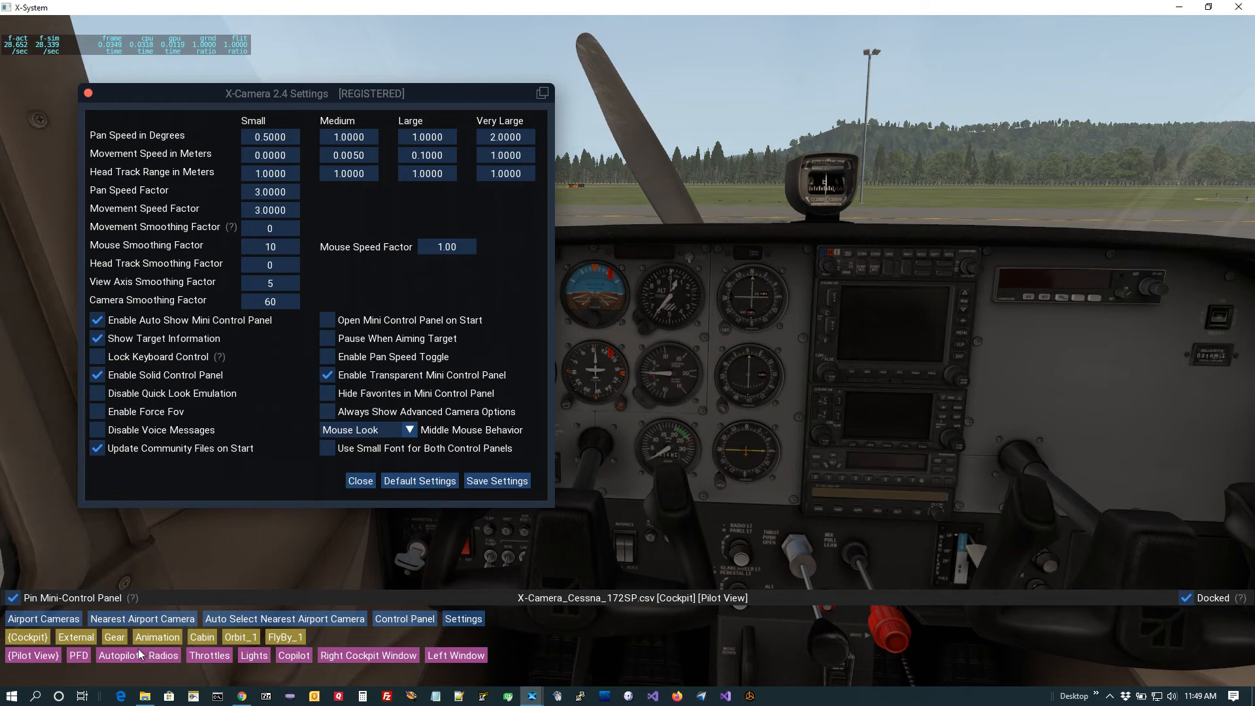
left_click(230, 636)
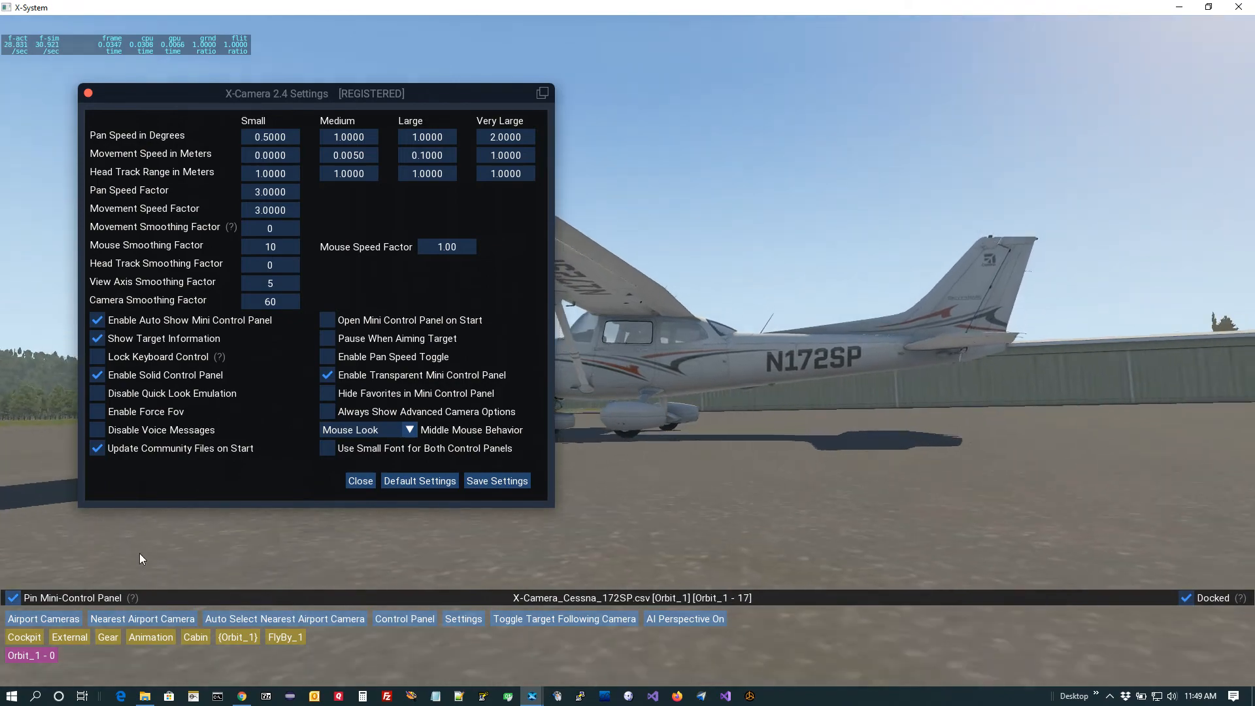
left_click(26, 635)
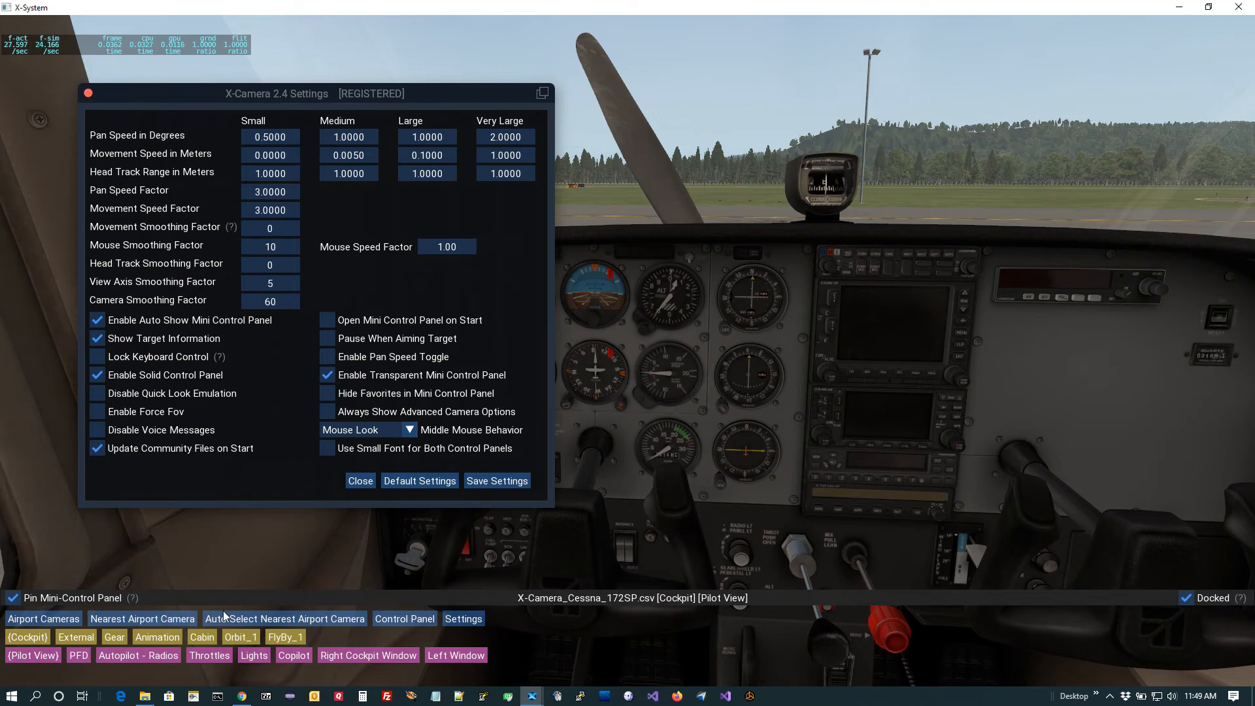
Step: Assign Camera View ID 1 to the Pilot View camera, save all cameras and close the Control Panel
left_click(399, 621)
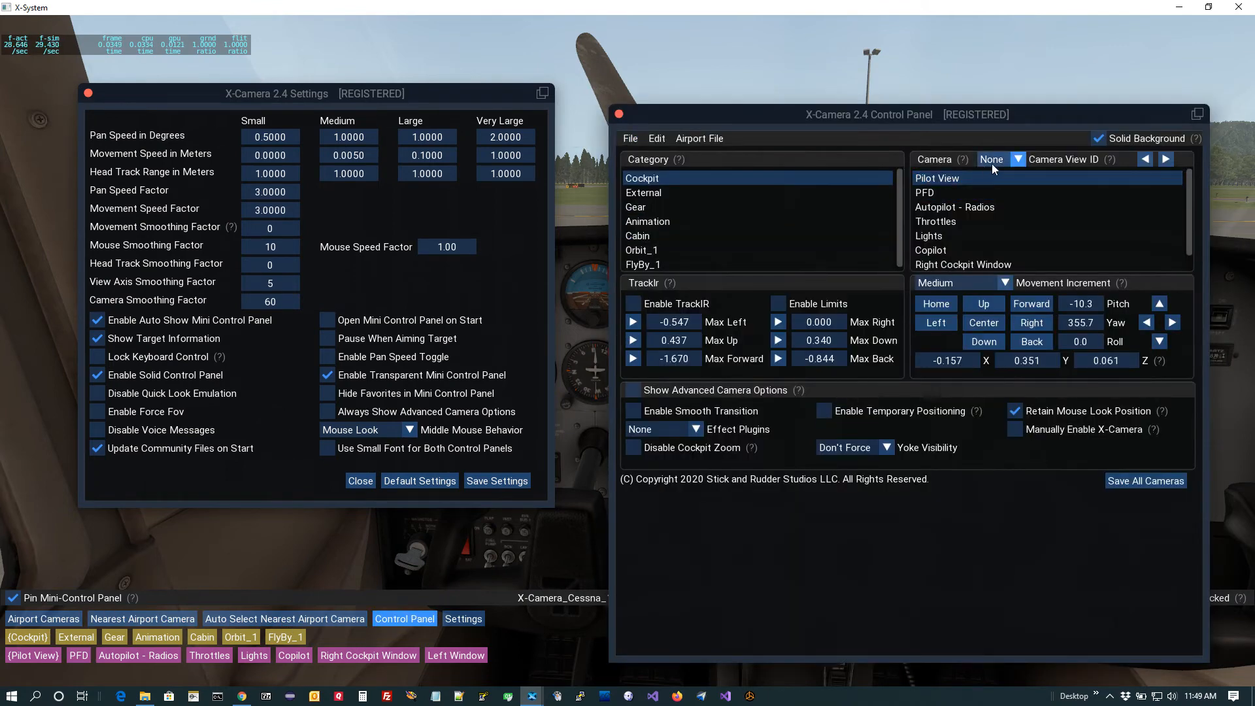
left_click(1019, 158)
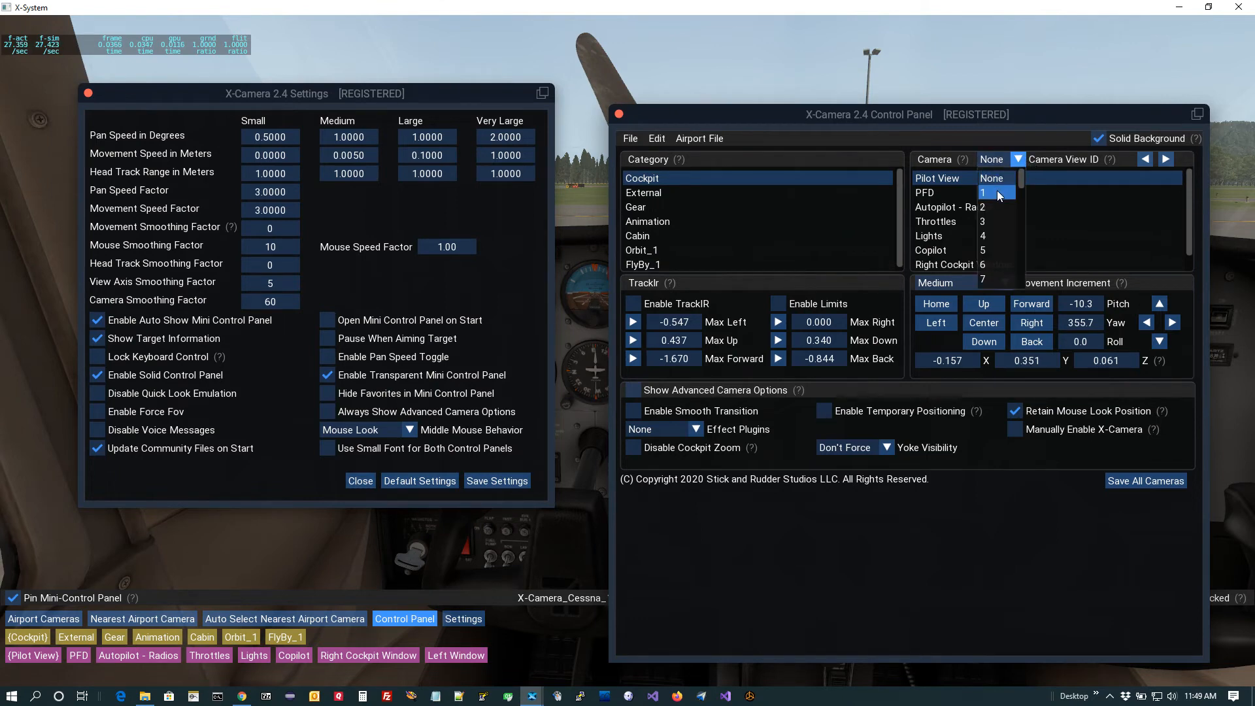
left_click(998, 193)
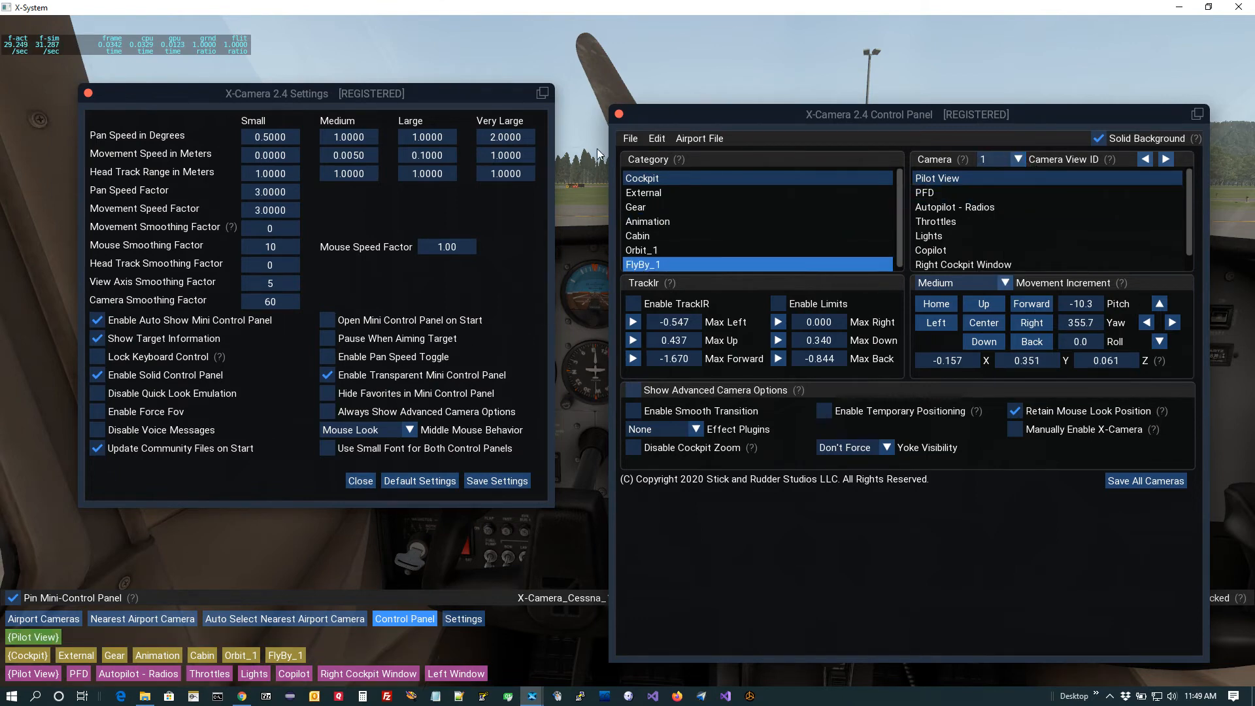
left_click(1128, 485)
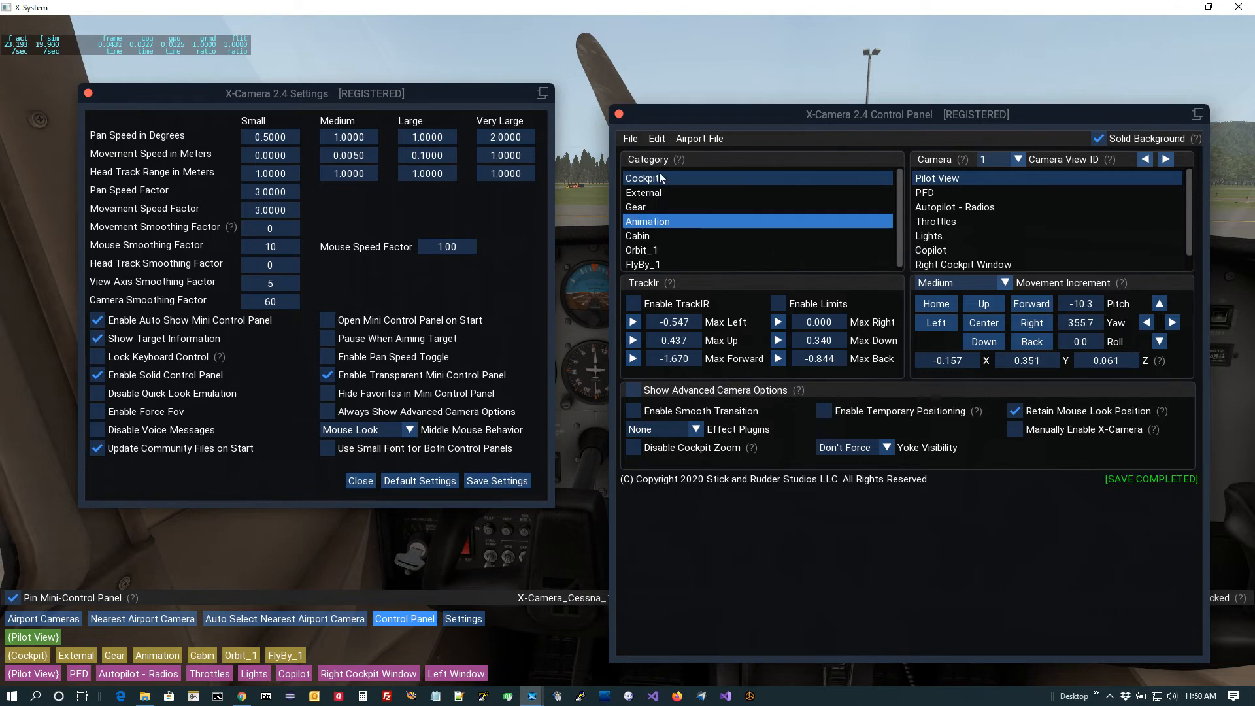
left_click(618, 114)
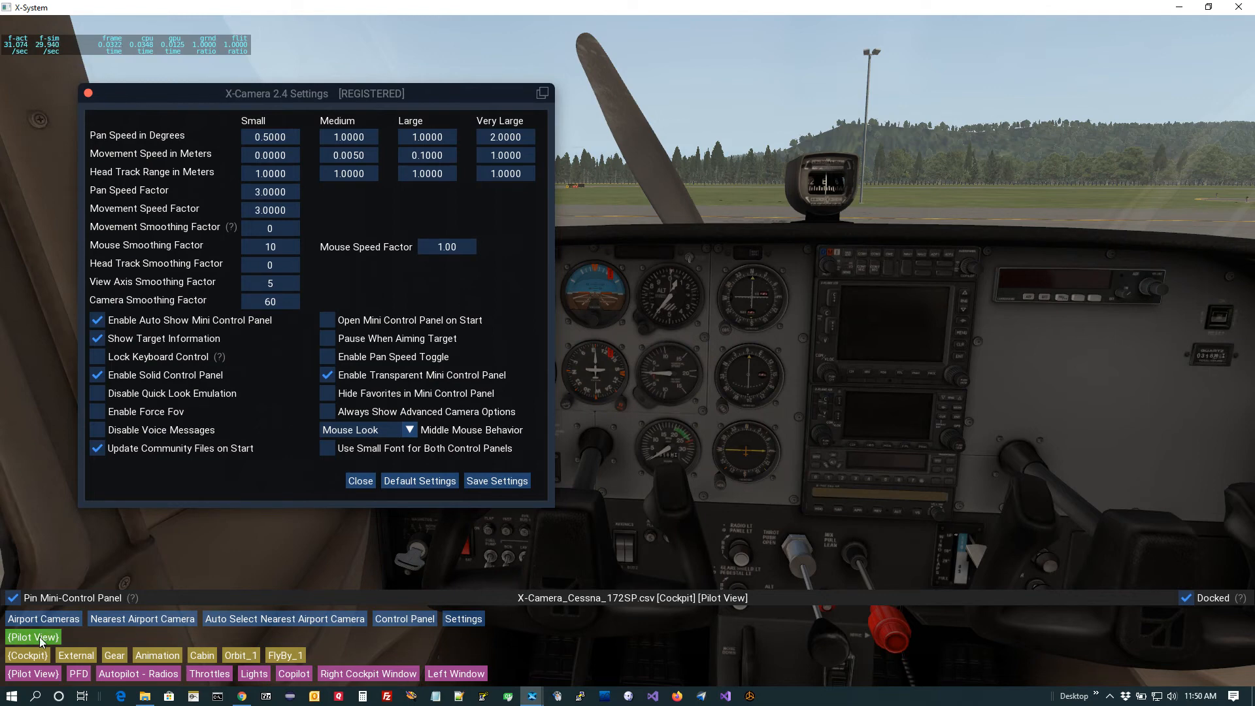
Step: Try Hide Favorites in Mini Control Panel while switching among External, Gear, Animation and Cockpit cameras, and turn the option off again
left_click(327, 392)
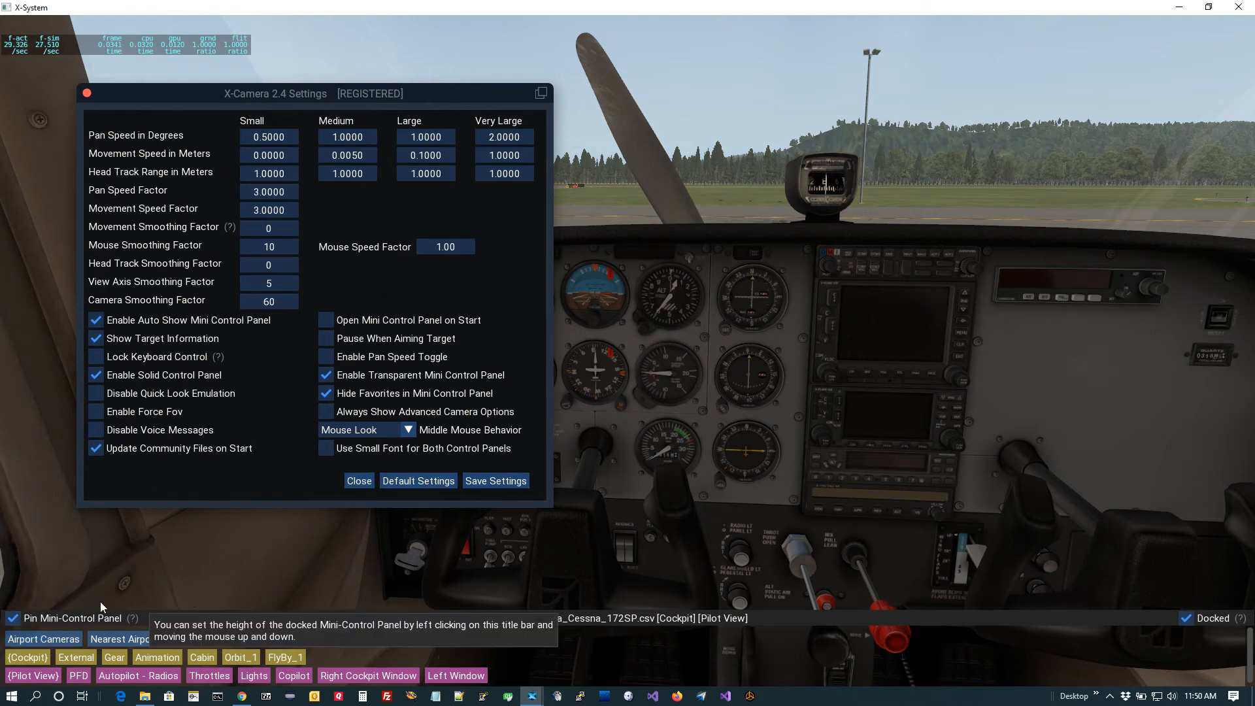
left_click(76, 659)
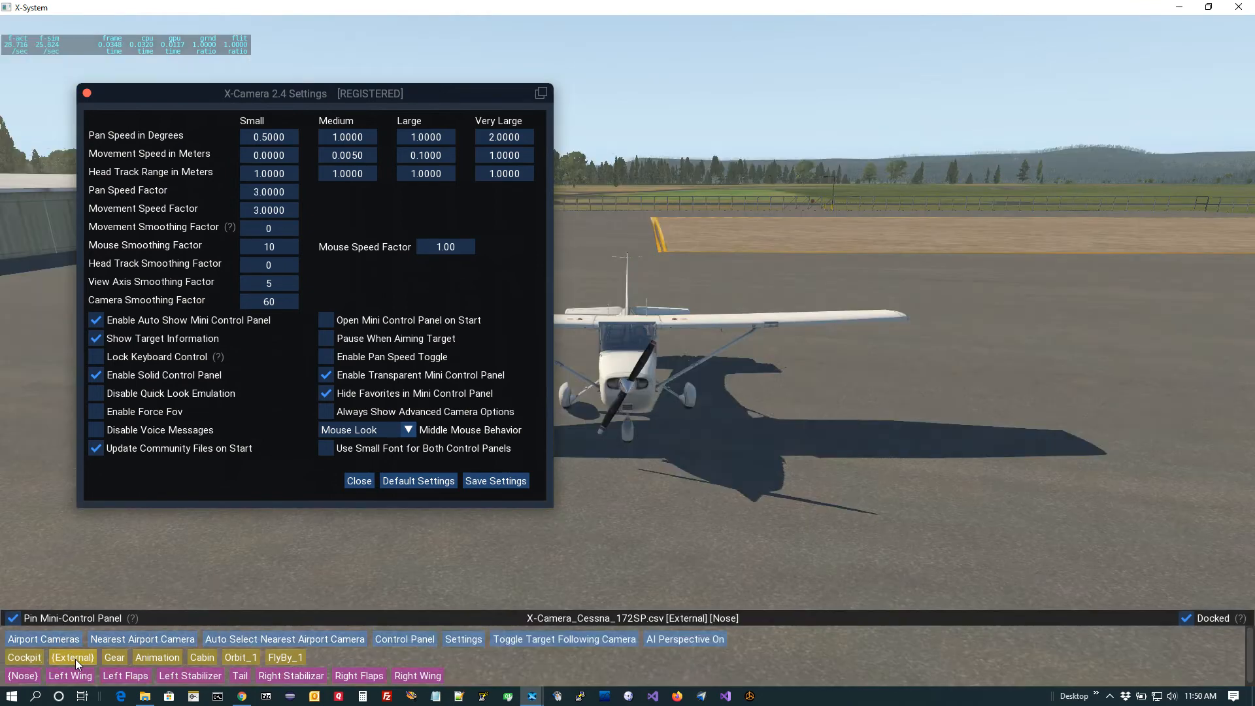
left_click(115, 658)
left_click(156, 657)
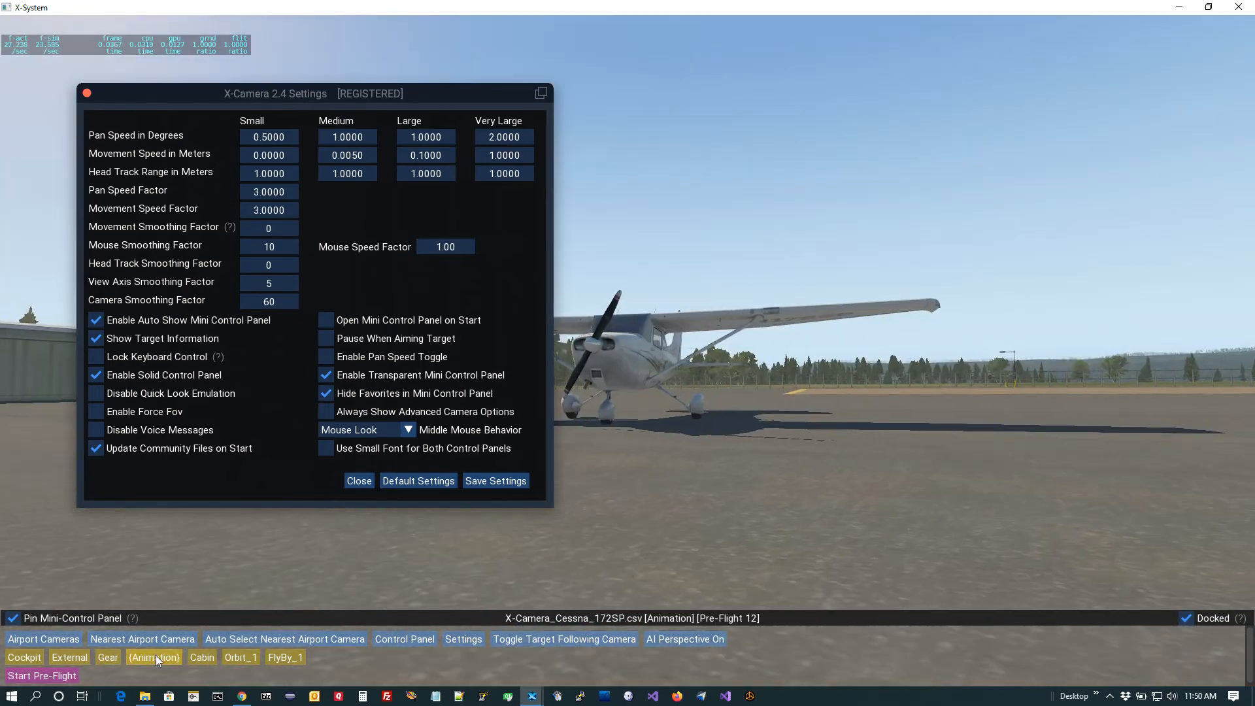
left_click(25, 658)
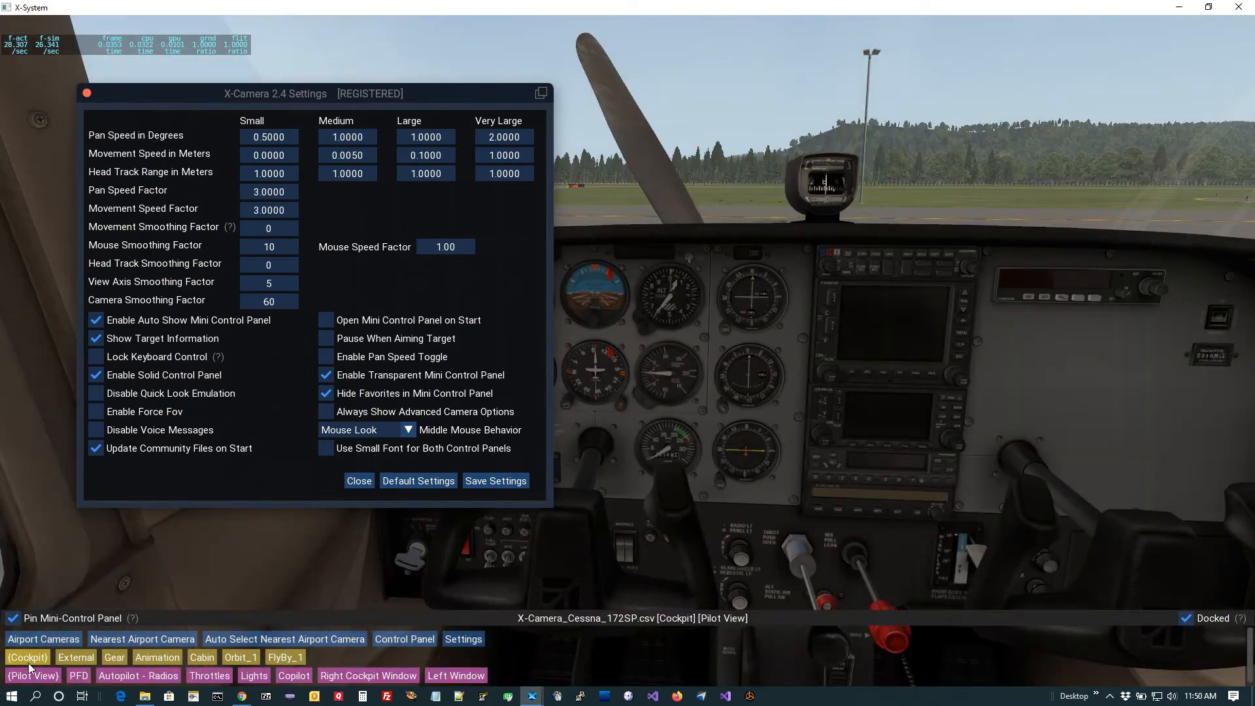
left_click(122, 676)
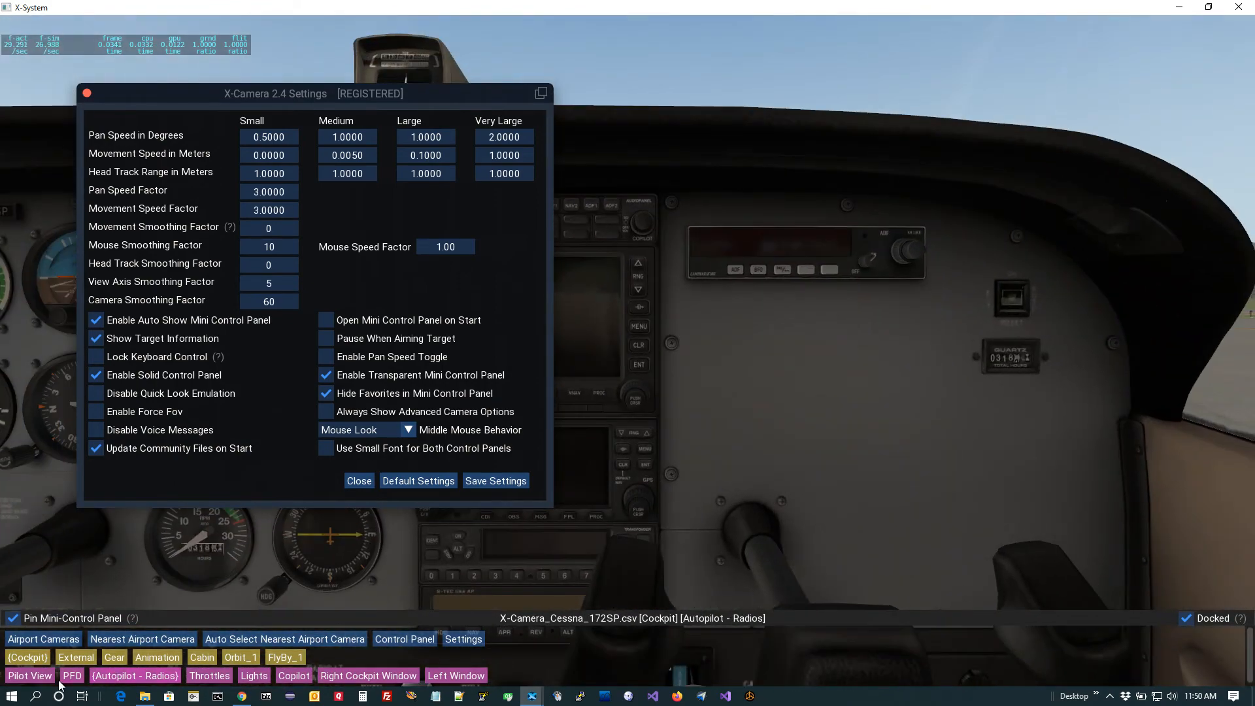
left_click(39, 676)
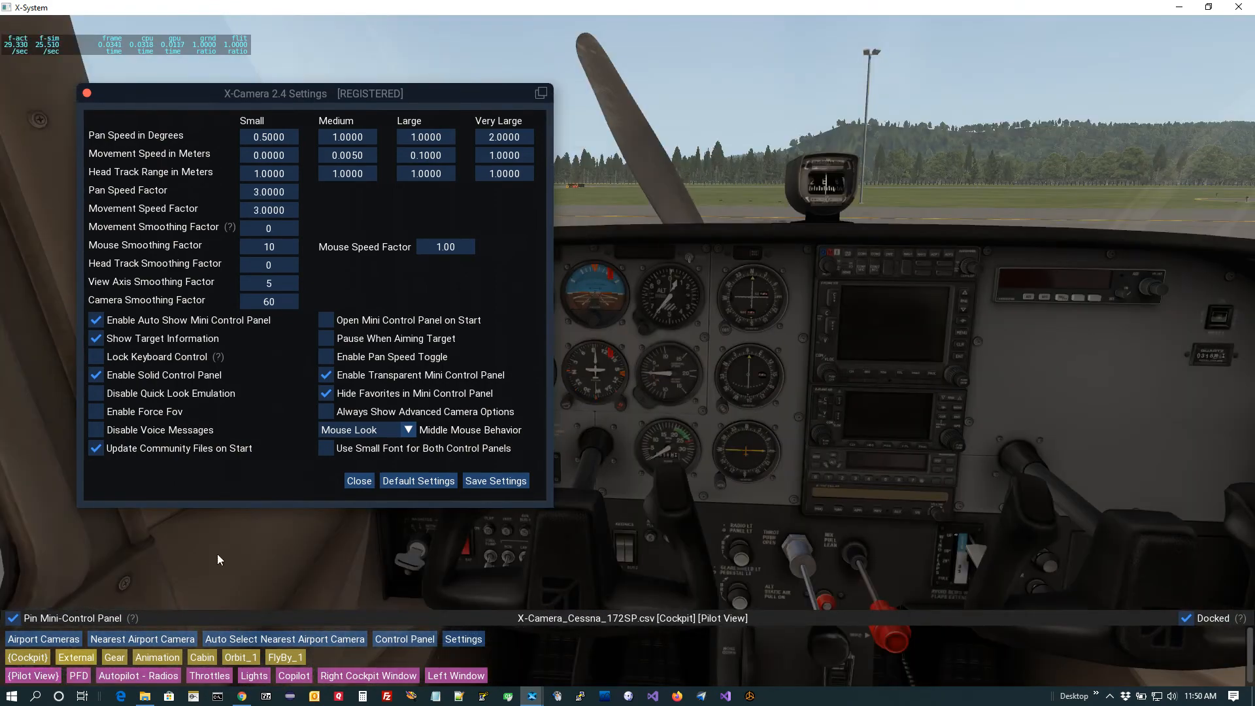
left_click(325, 394)
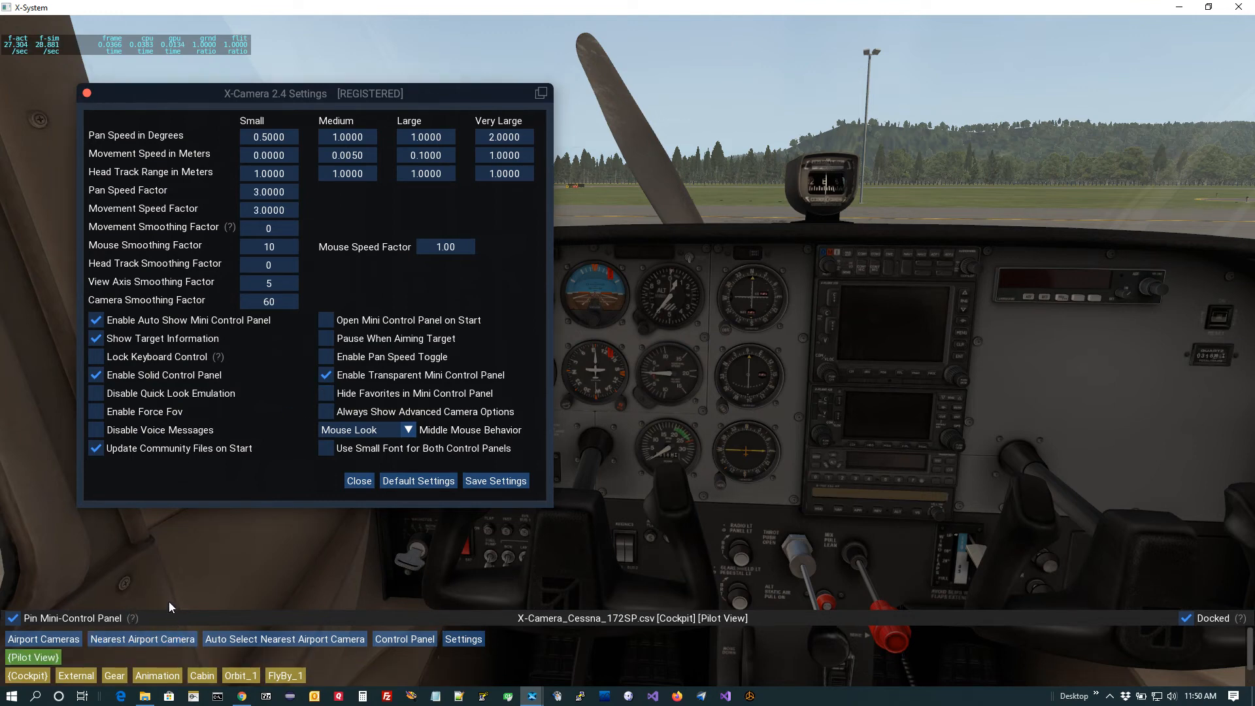
mouse_move(162, 621)
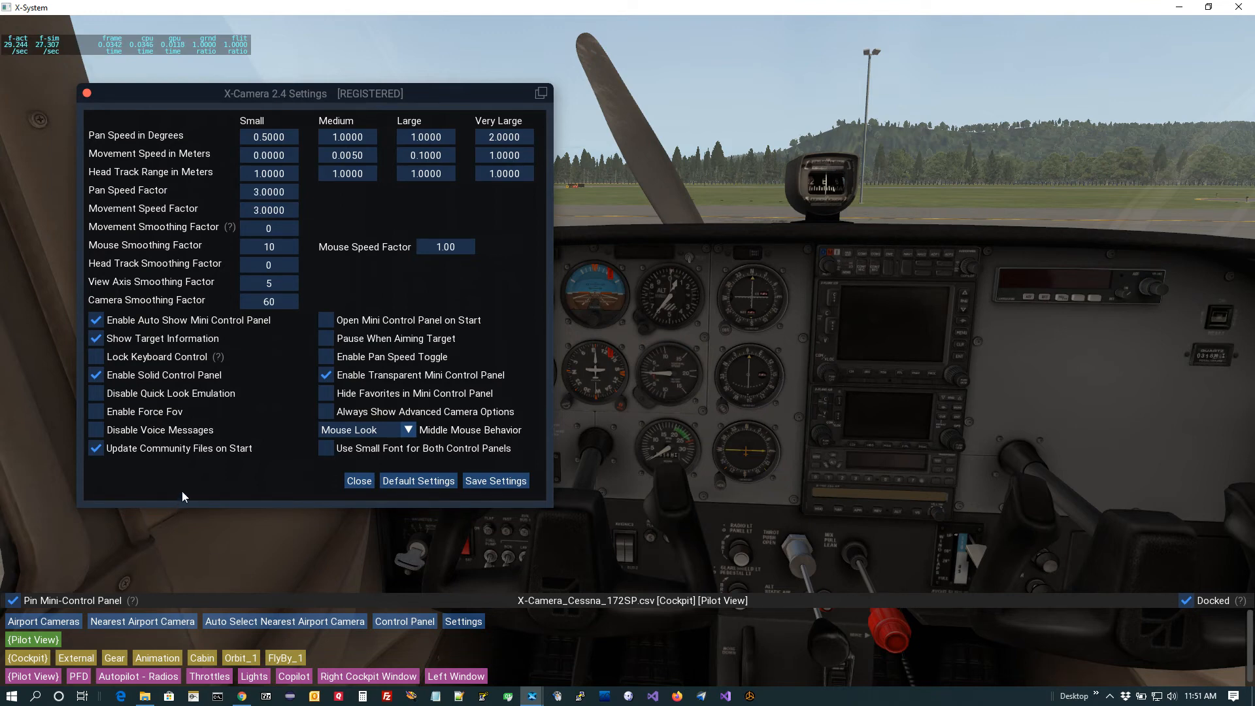
Step: Try Enable Force Fov by turning on Force FOV for the Pilot View camera, and turn the settings option off again
left_click(98, 413)
left_click(406, 620)
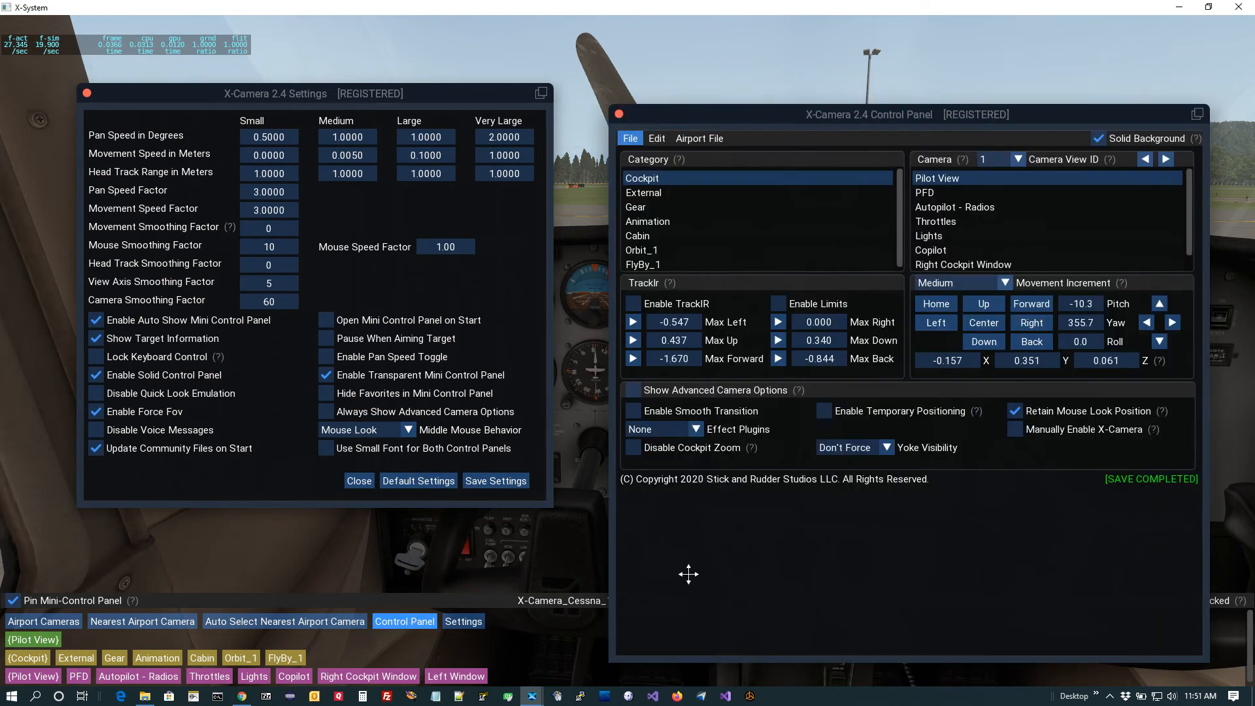
left_click(634, 391)
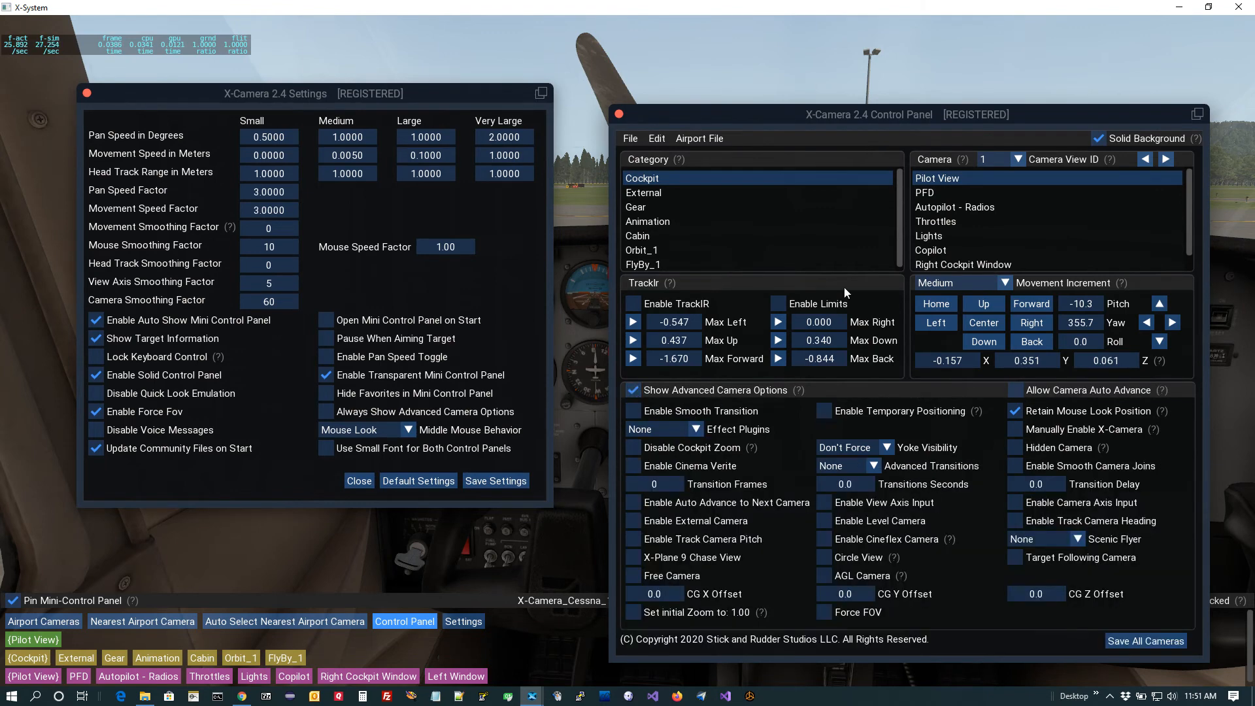
left_click_drag(770, 114, 770, 100)
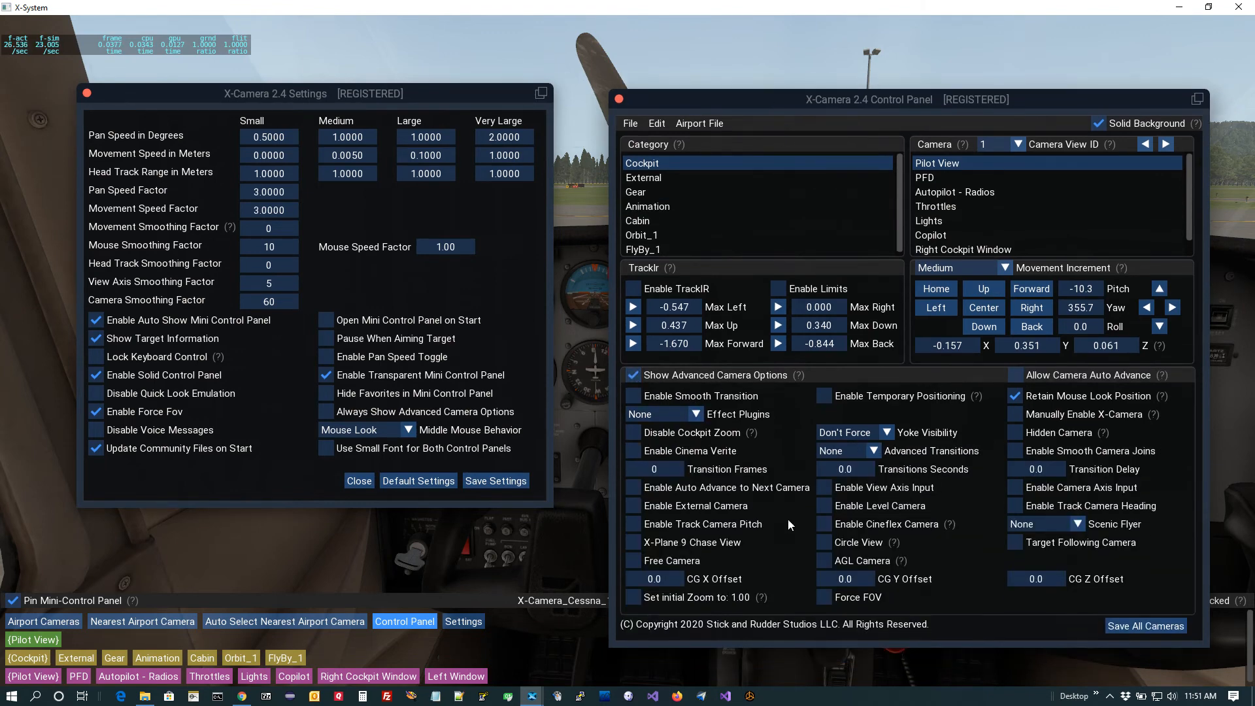
left_click(825, 597)
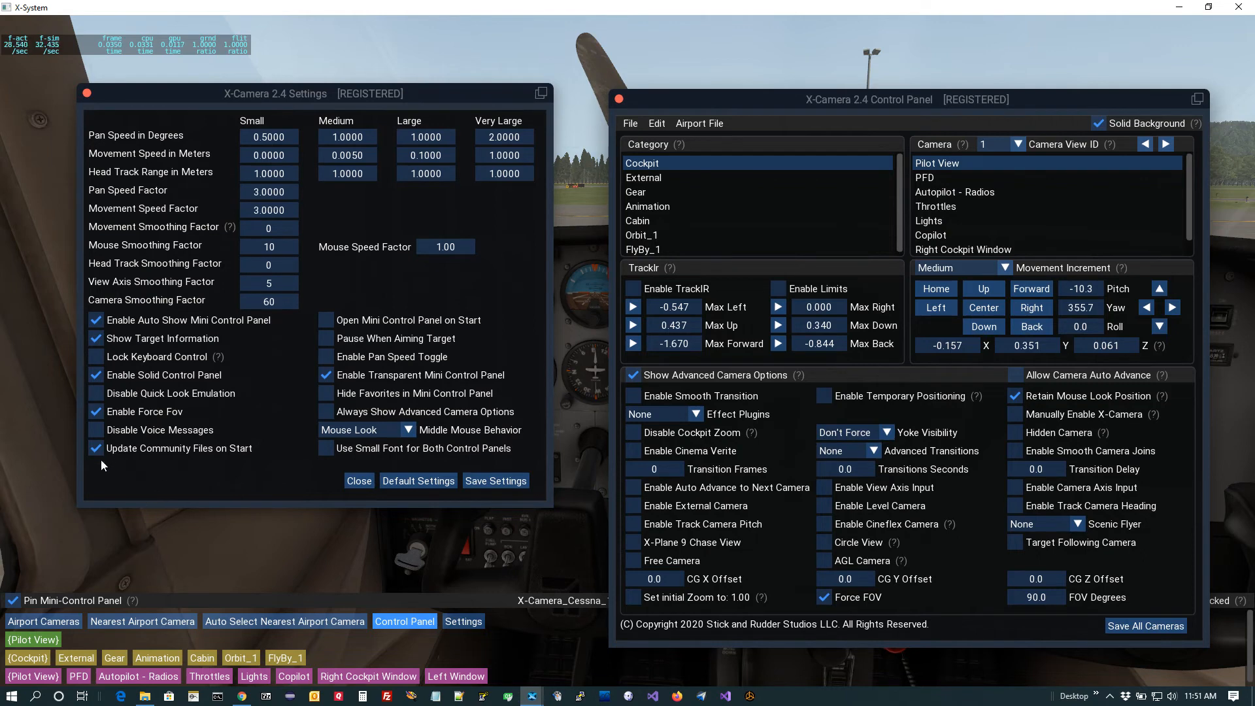
left_click(96, 412)
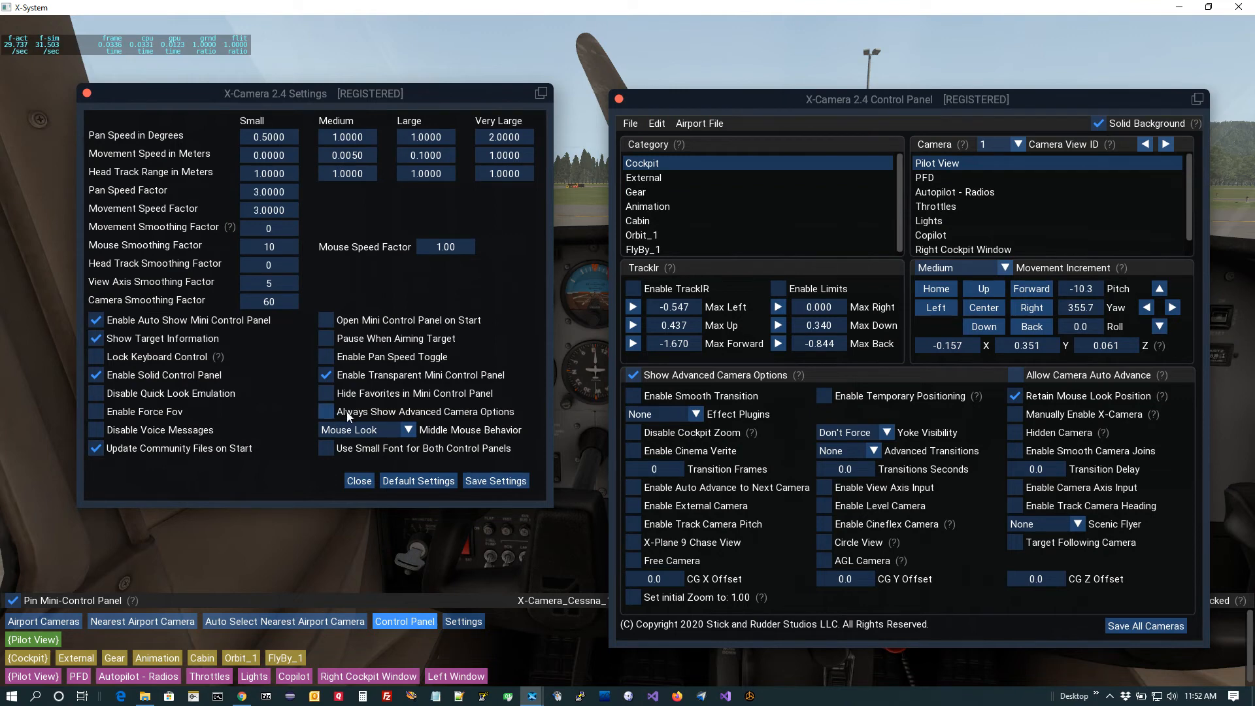
Step: Hide the Pilot View's advanced camera options and reopen the Control Panel to check how it displays them
left_click(634, 374)
left_click(619, 99)
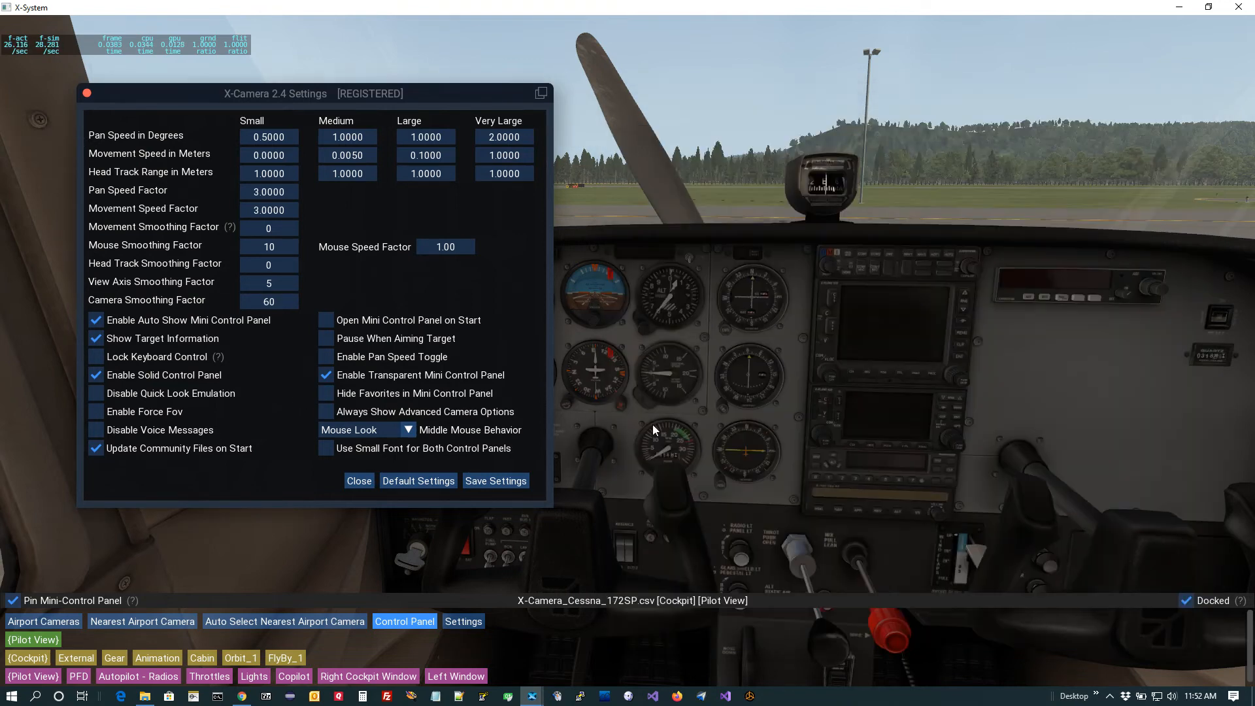
left_click(426, 622)
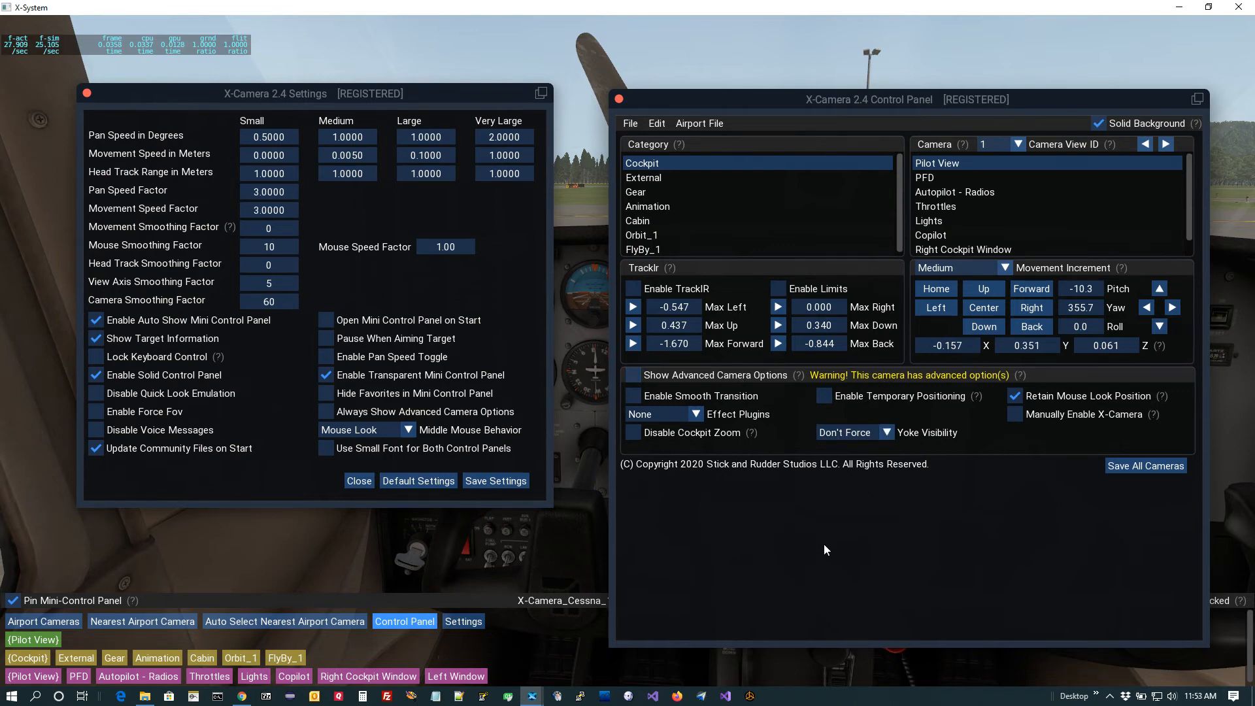
Step: Turn on Always Show Advanced Camera Options, reopen the Control Panel with the advanced options shown, and close it
left_click(331, 413)
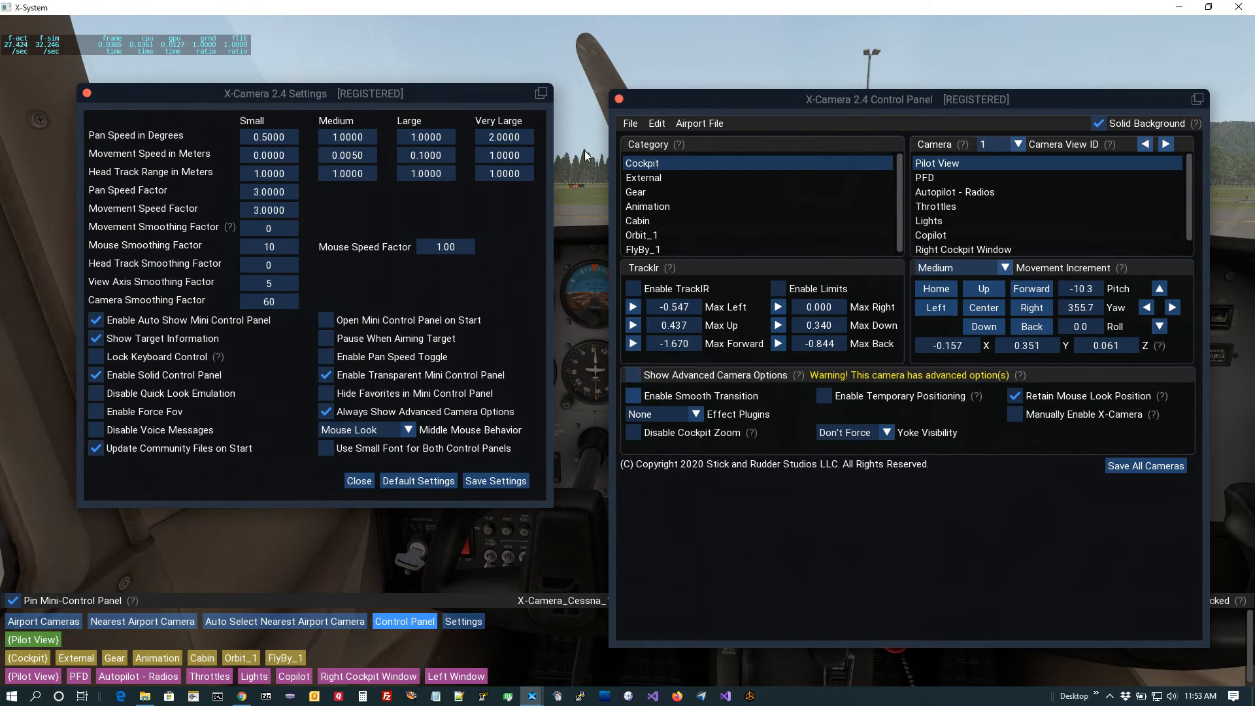
left_click(619, 99)
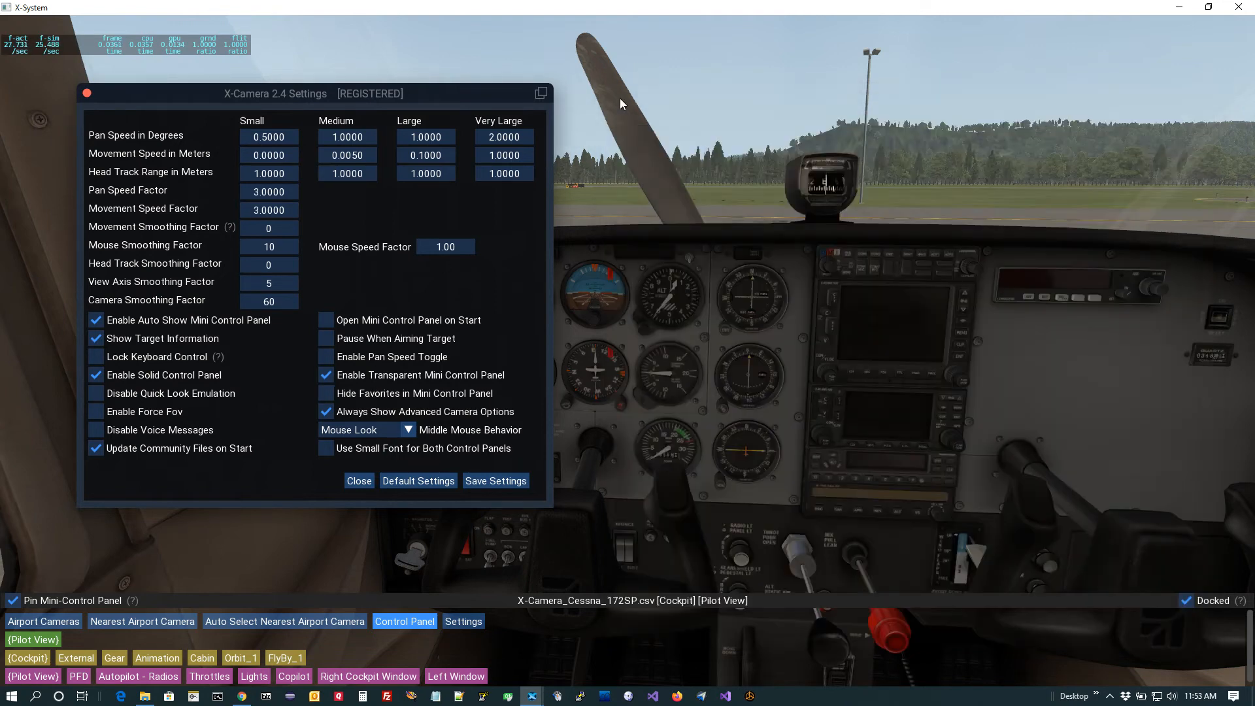
left_click(419, 621)
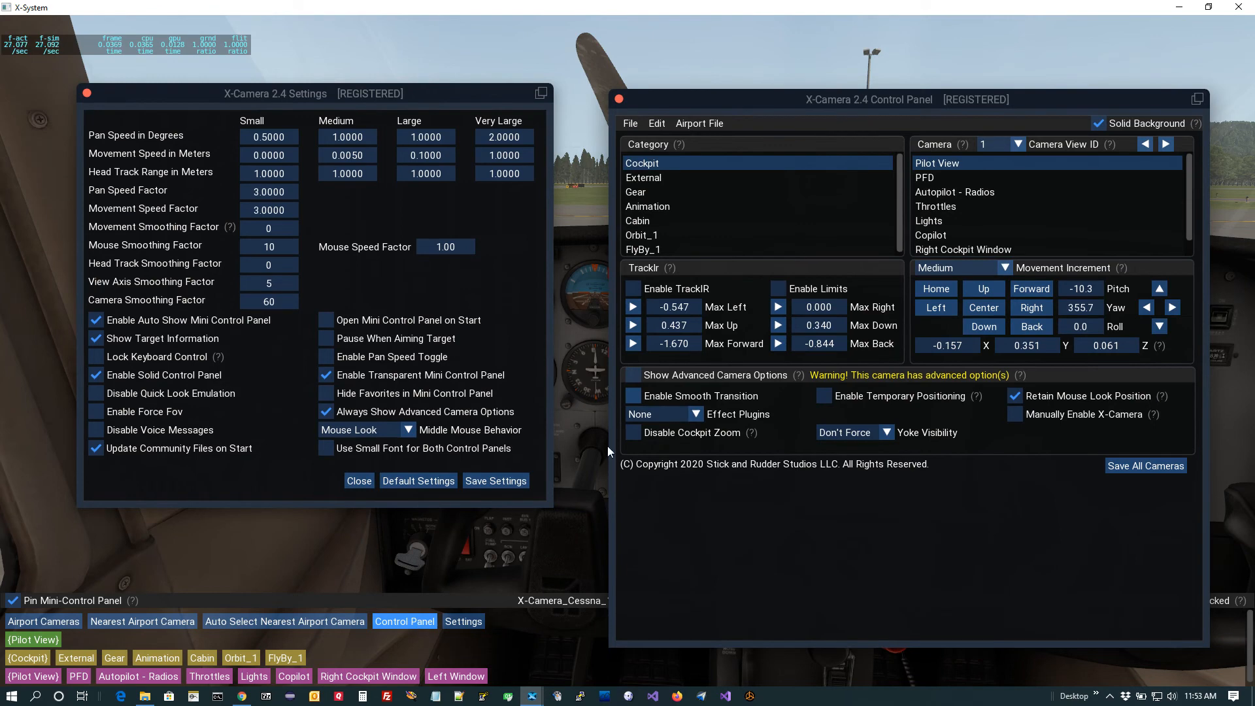
left_click(637, 374)
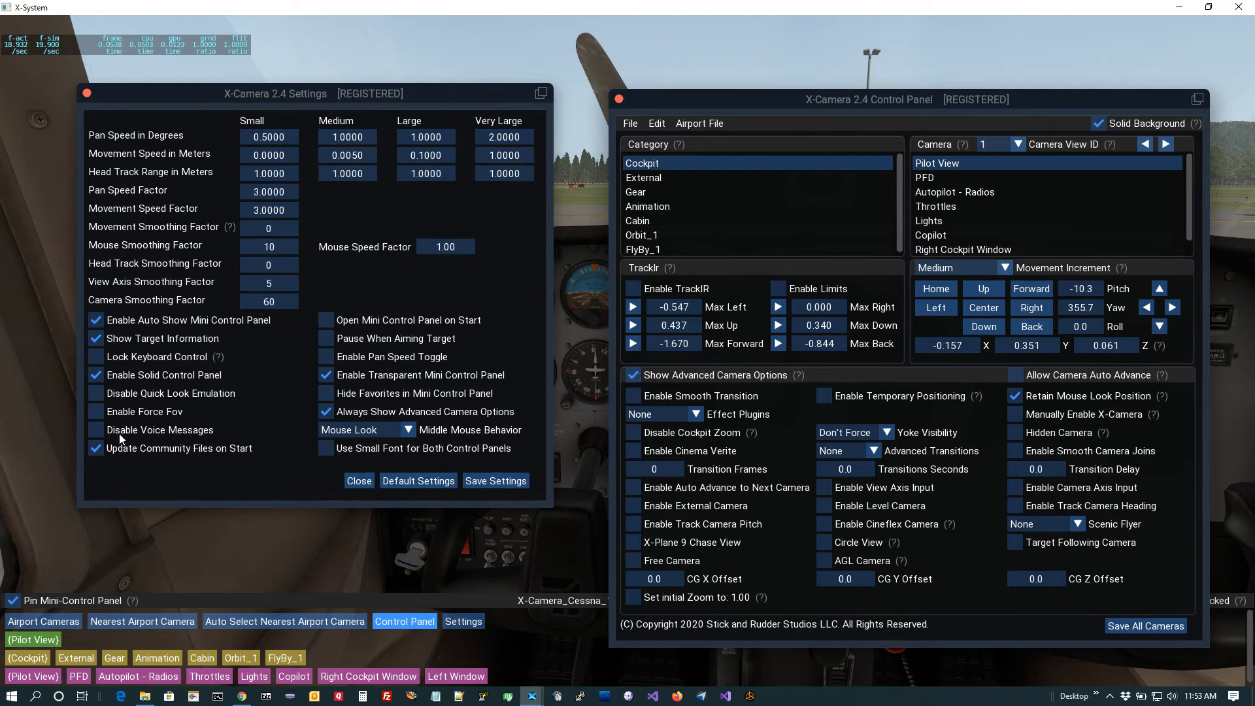
left_click(619, 100)
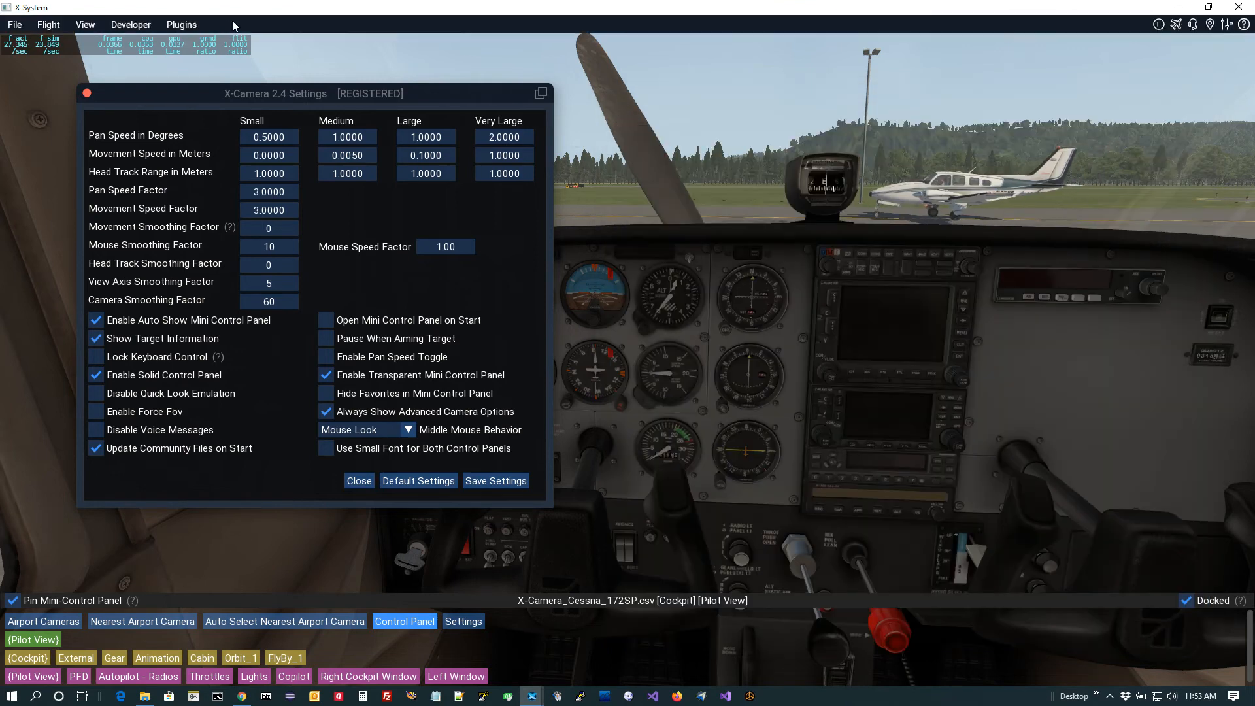
Step: Open DataRefTool's command list, place it clear of the settings window and find the select_view commands
left_click(182, 25)
mouse_move(207, 59)
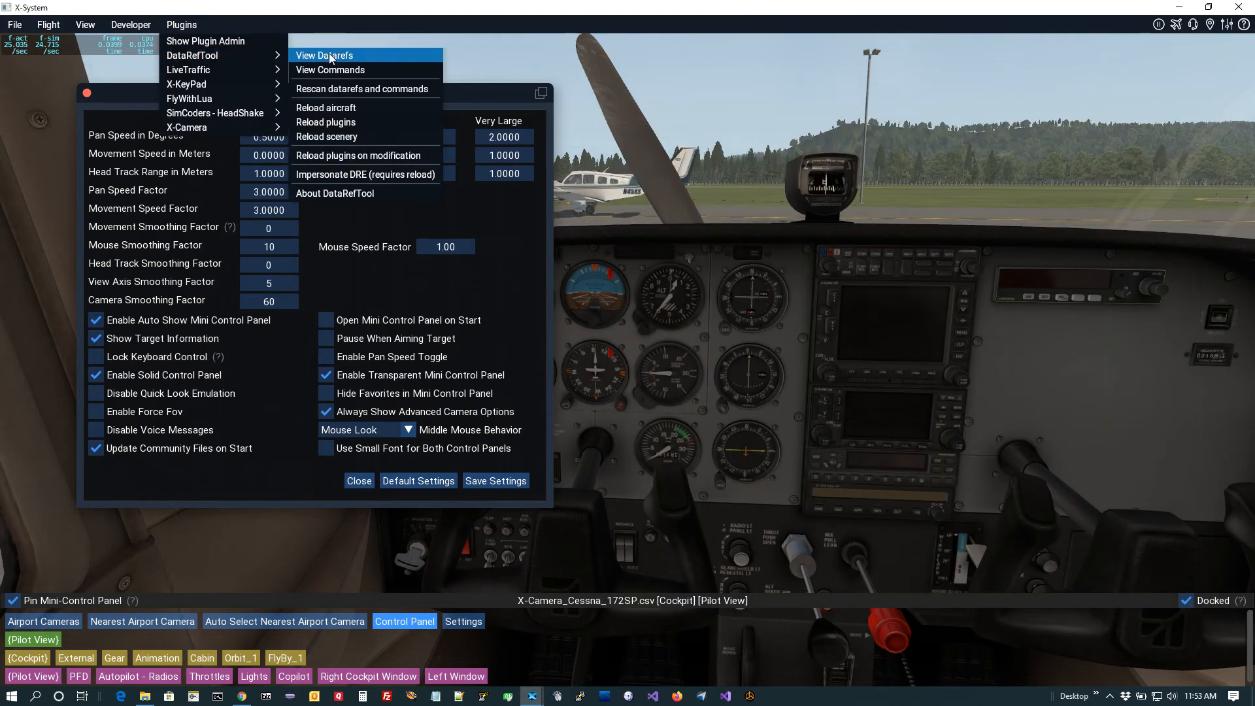
left_click(320, 70)
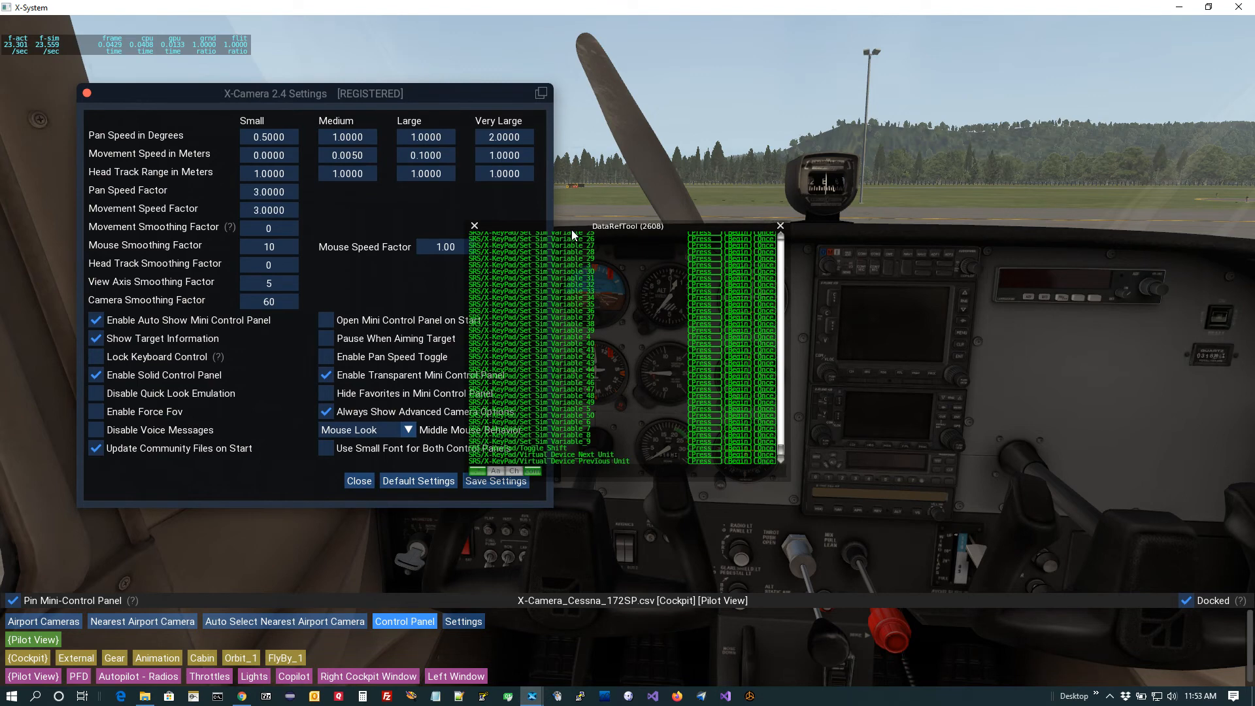
left_click_drag(581, 440, 781, 440)
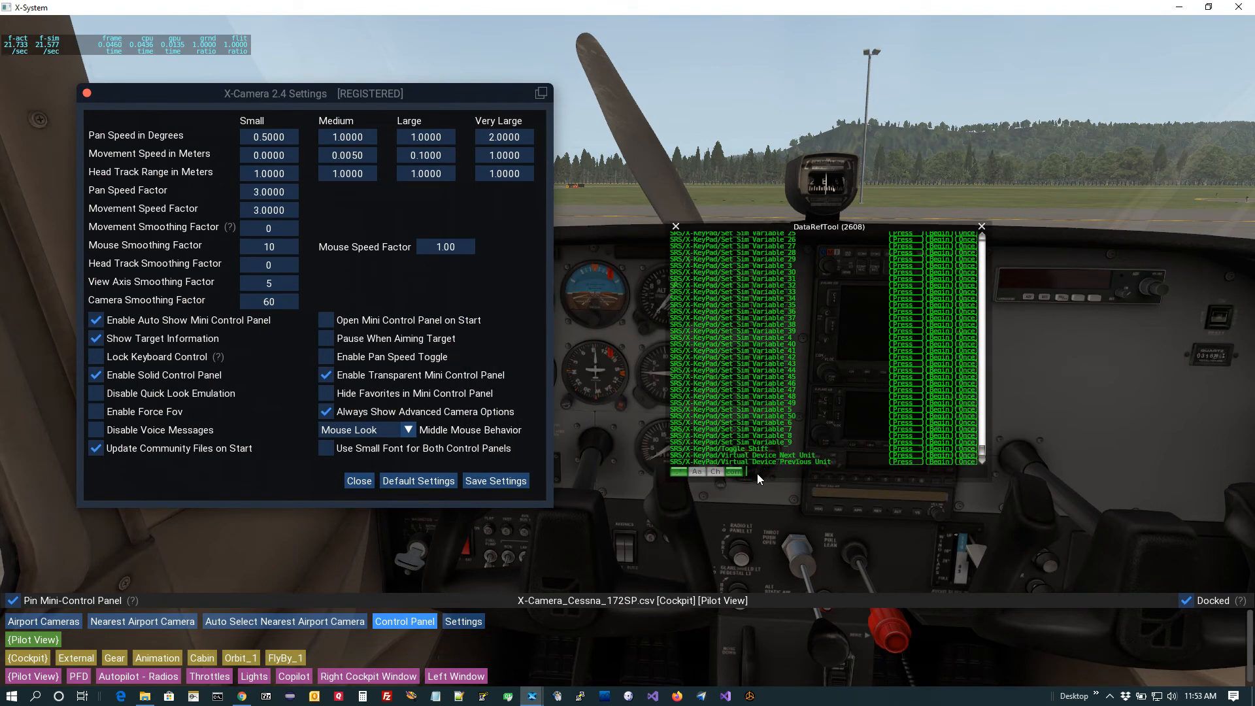
type("select")
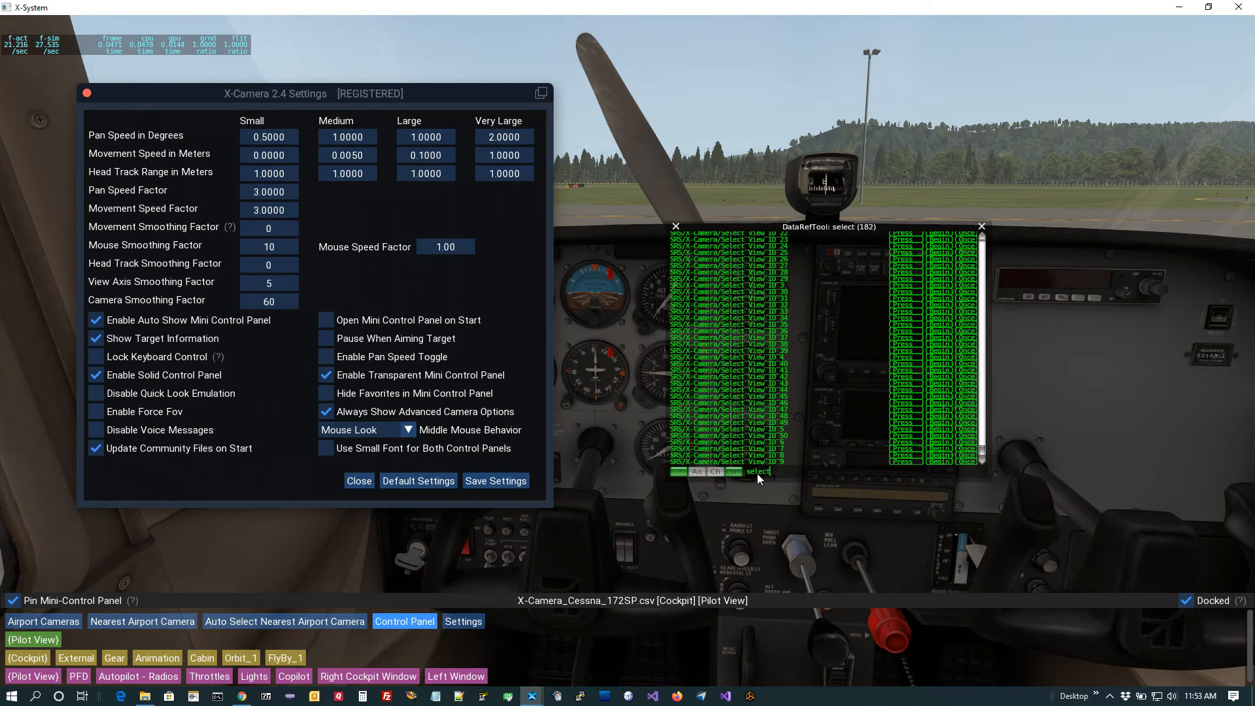
type("_view")
scroll(850, 402, "up", 5)
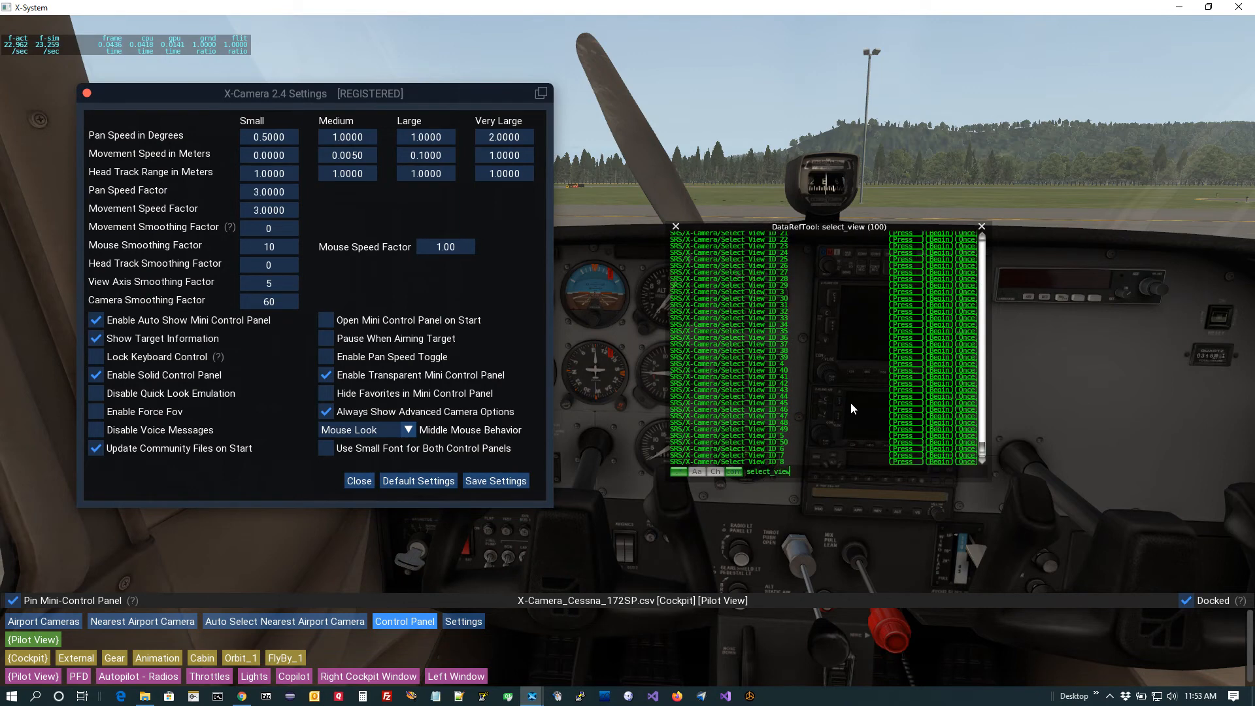
scroll(850, 402, "up", 5)
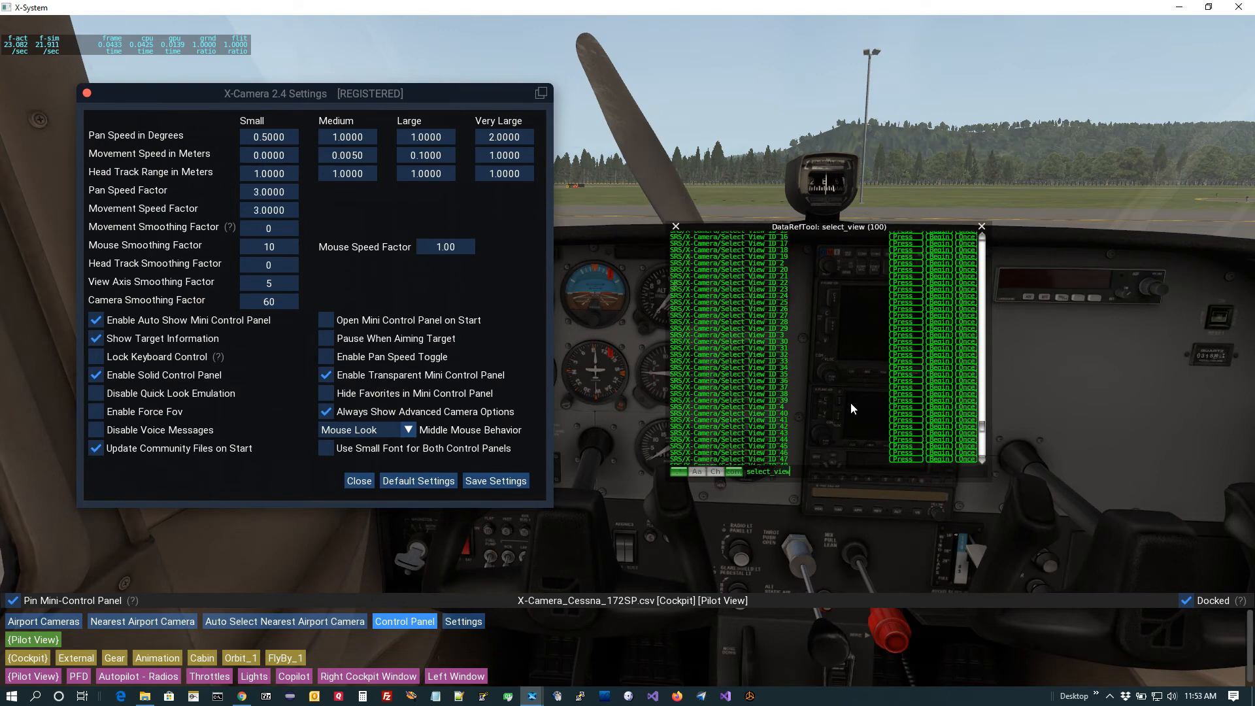
scroll(850, 402, "up", 2)
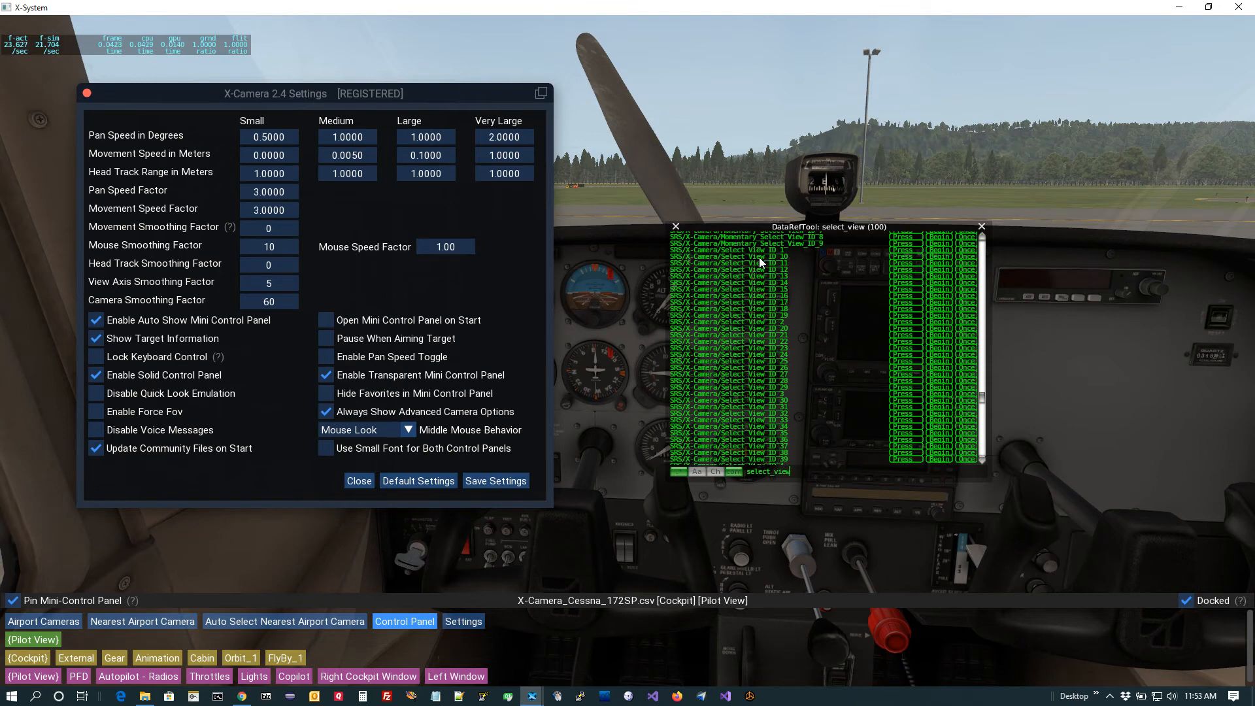
Step: Test Disable Voice Messages by running Select_View_ID commands with it off and on, and turn the option off again
left_click(902, 256)
left_click(99, 433)
left_click(771, 252)
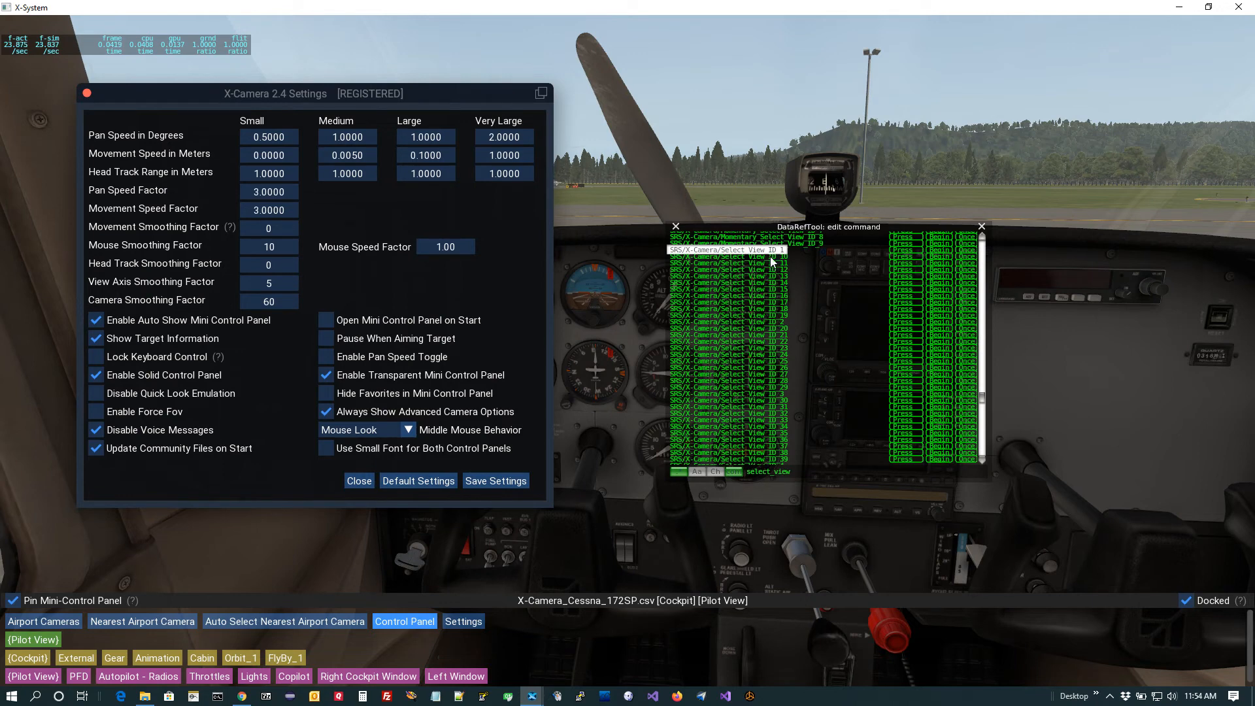
left_click(773, 257)
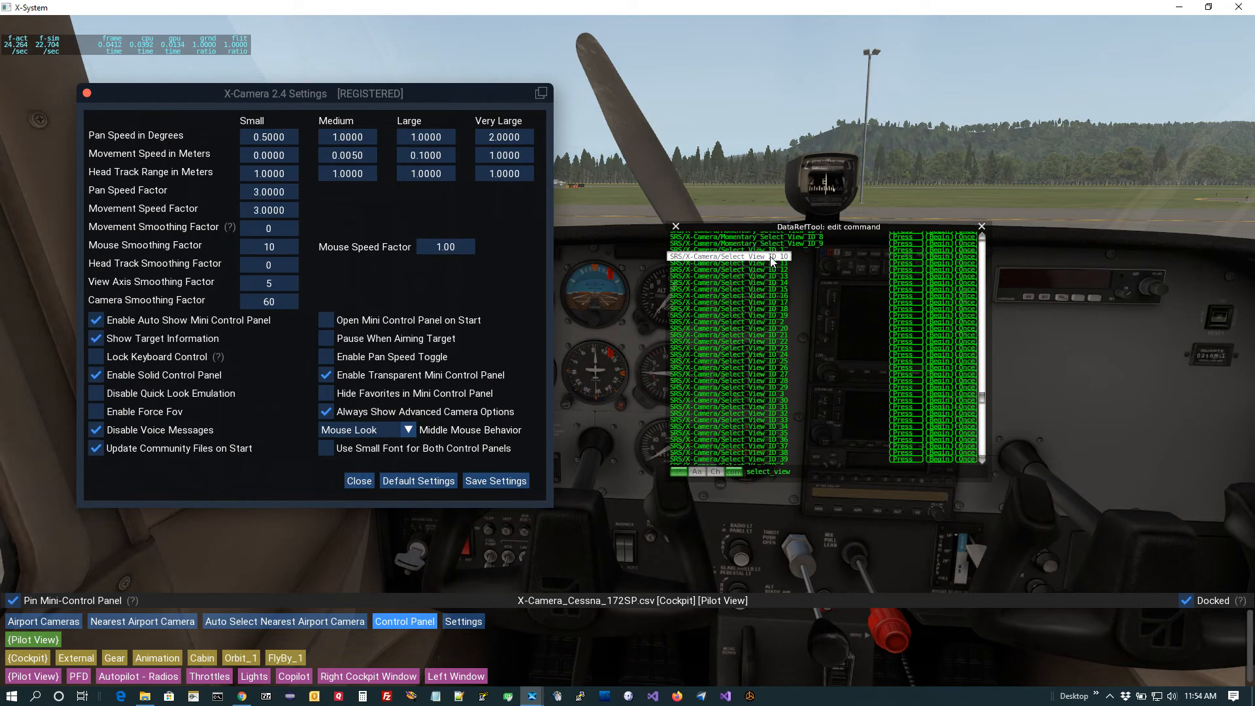
left_click(896, 269)
left_click(96, 430)
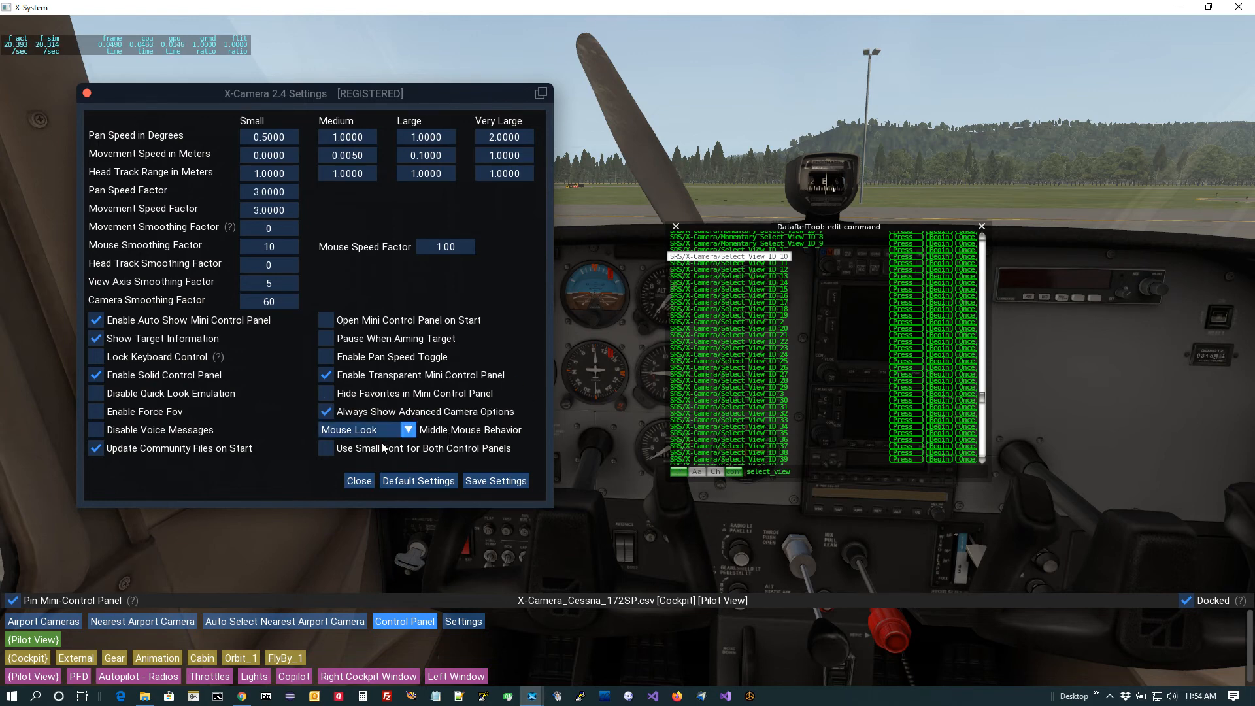
Step: Keep Middle Mouse Behavior on Mouse Look, close DataRefTool and use mouse look to turn the cockpit view
left_click(408, 430)
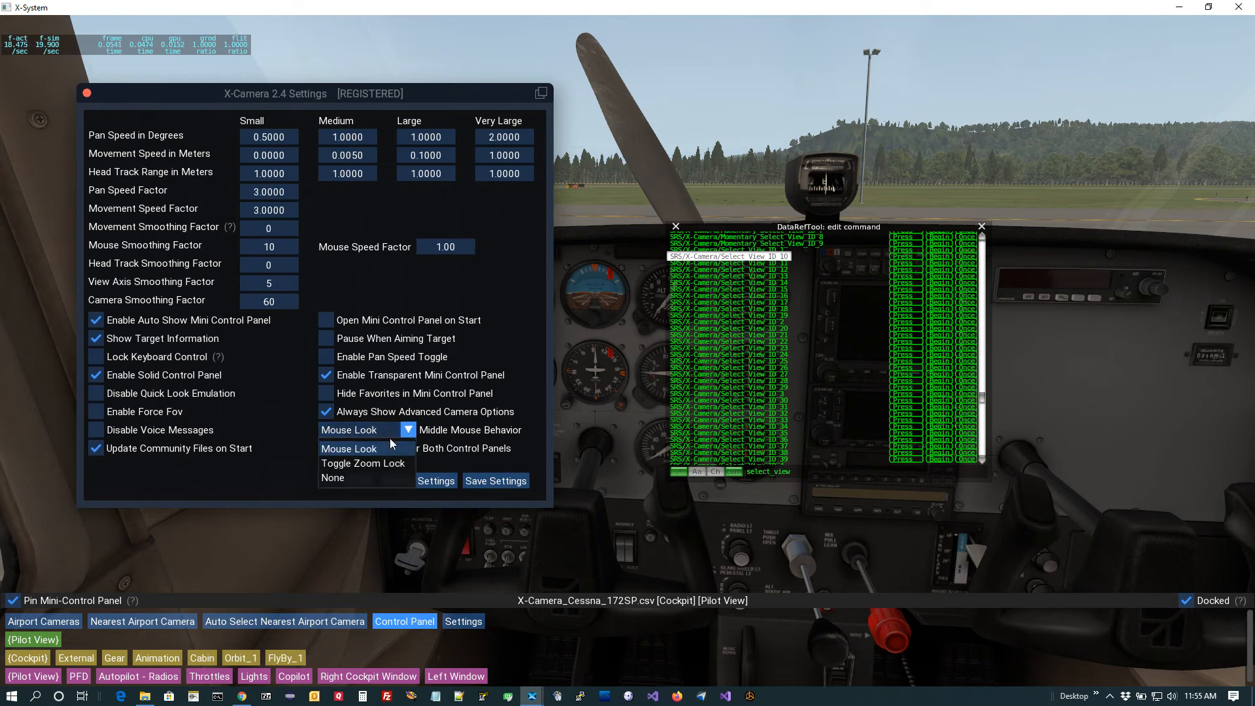
left_click(385, 450)
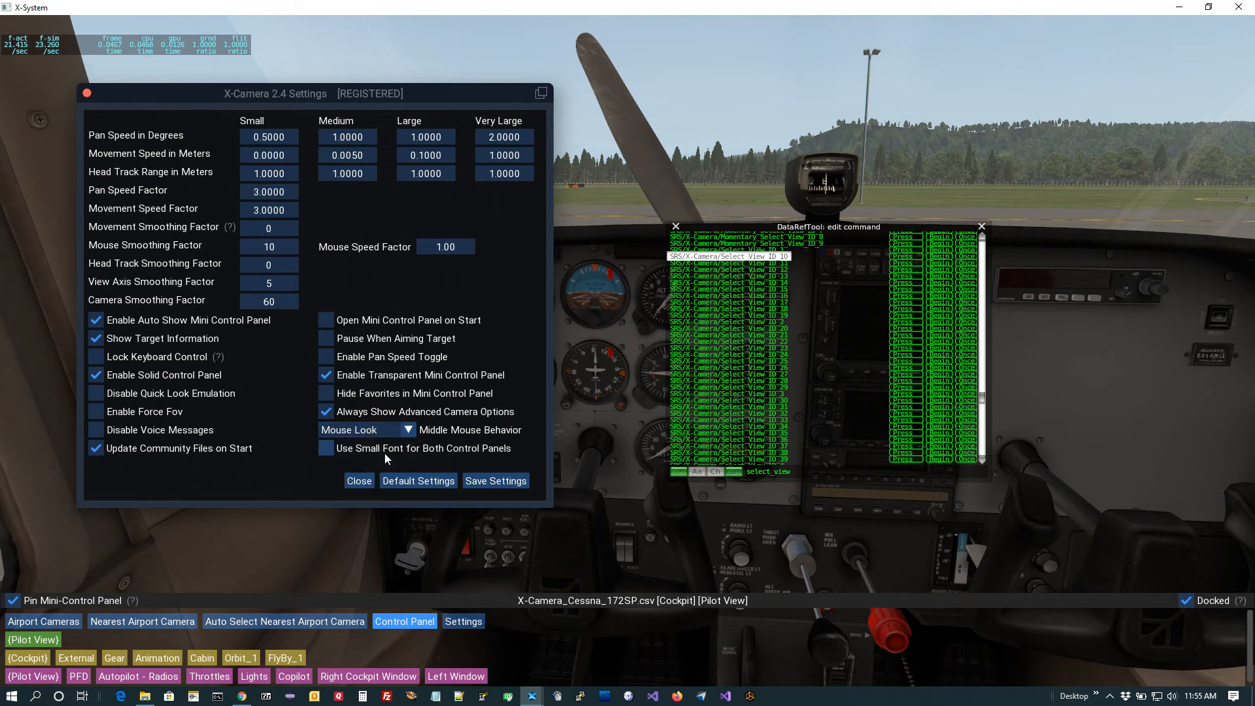
left_click(675, 227)
middle_click(720, 208)
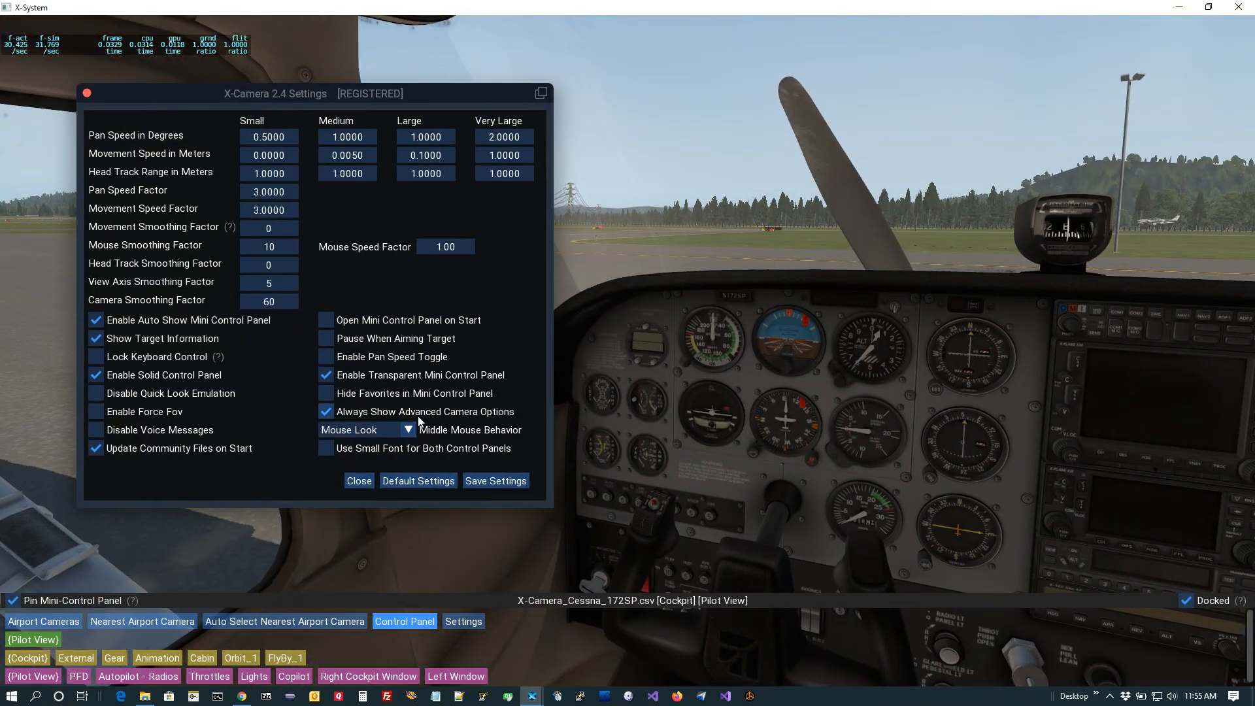
Step: Set Middle Mouse Behavior to Toggle Zoom Lock and switch to the Autopilot - Radios camera
left_click(393, 430)
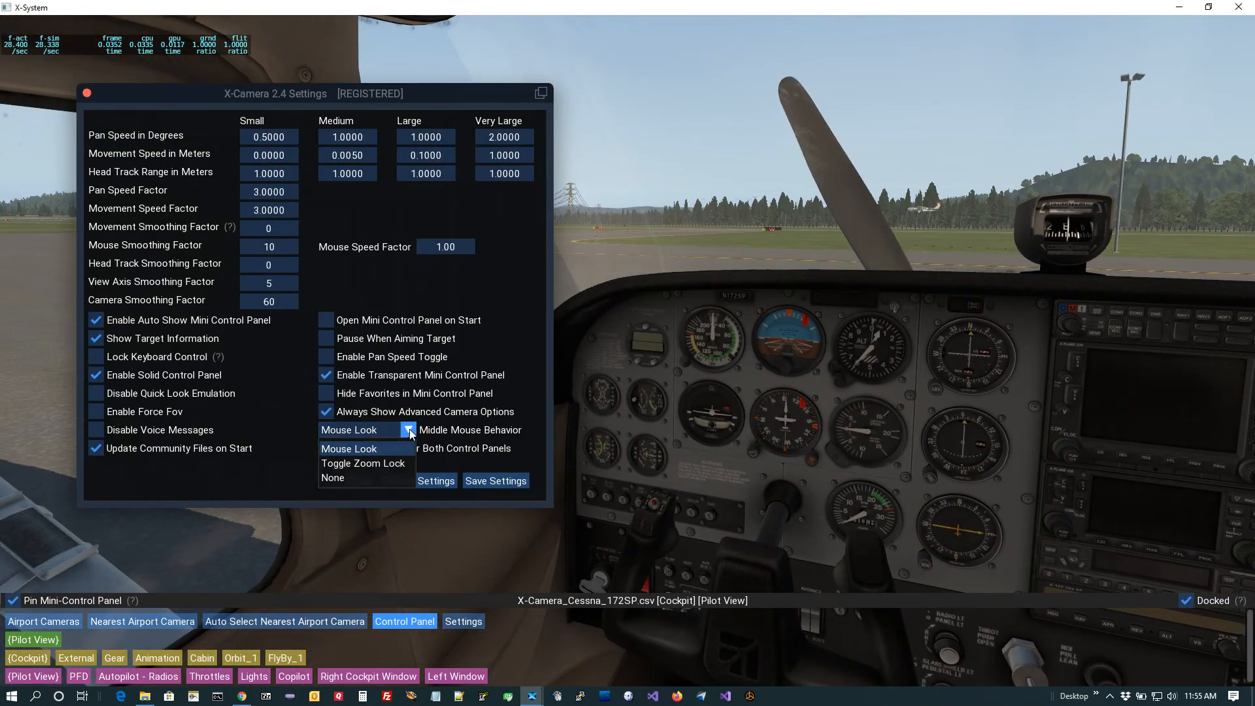
left_click(378, 463)
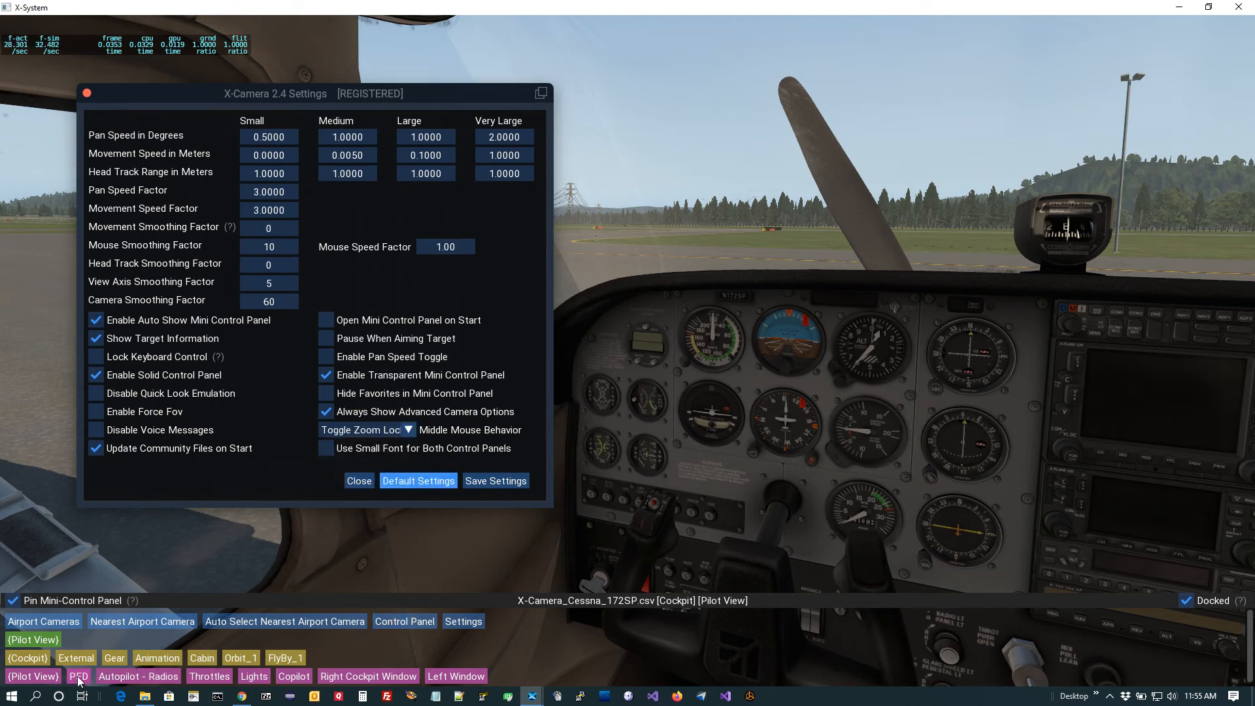
left_click(130, 677)
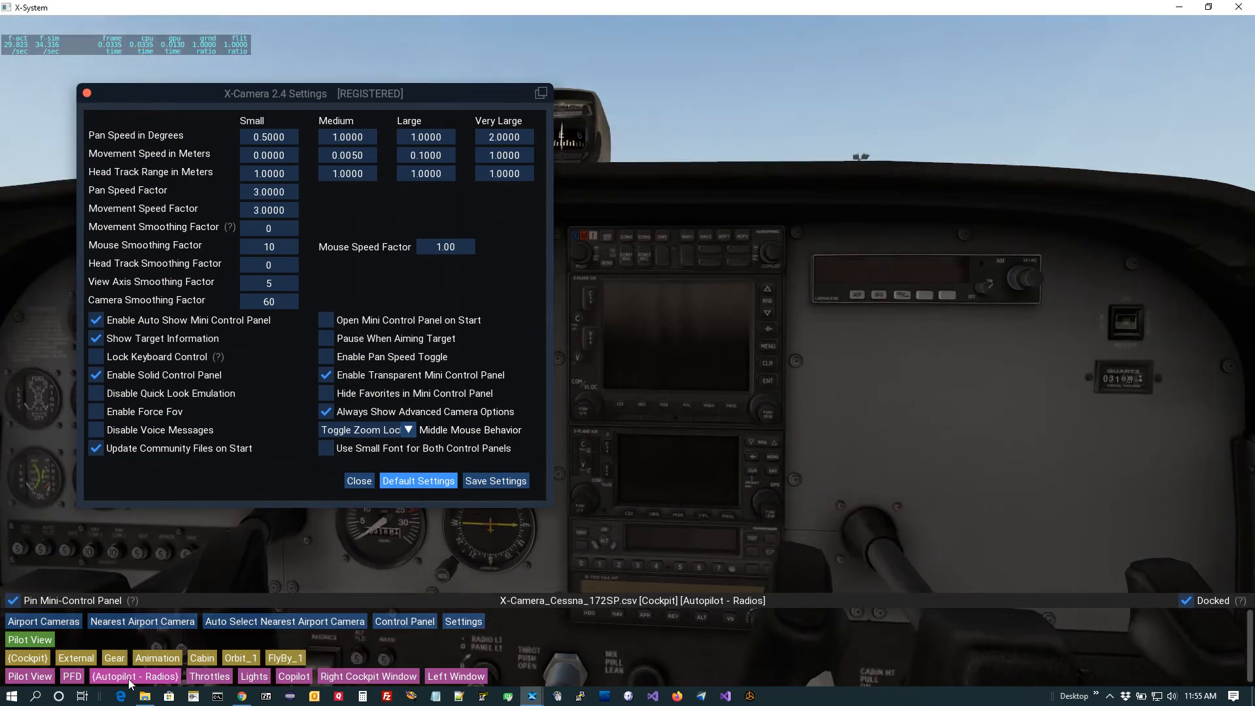
Step: Turn on Disable Cockpit Zoom for the Autopilot - Radios camera, save all cameras and close the Control Panel
left_click(418, 626)
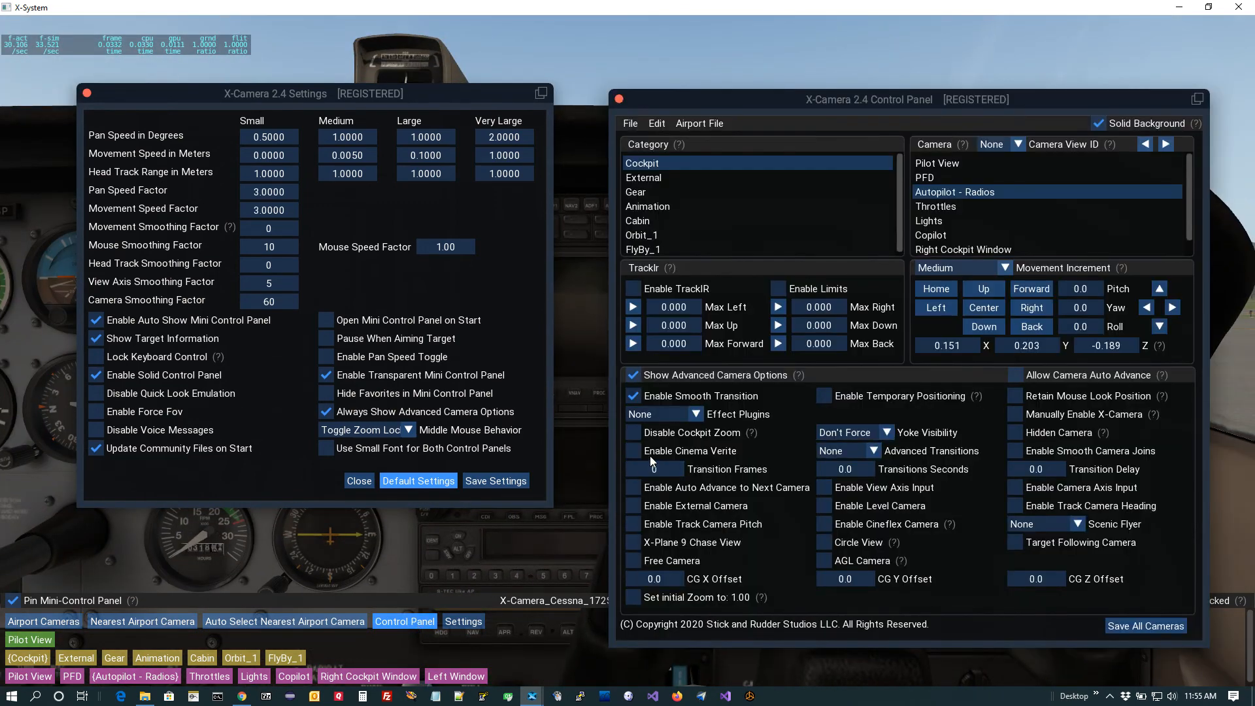
left_click(640, 436)
left_click(1145, 626)
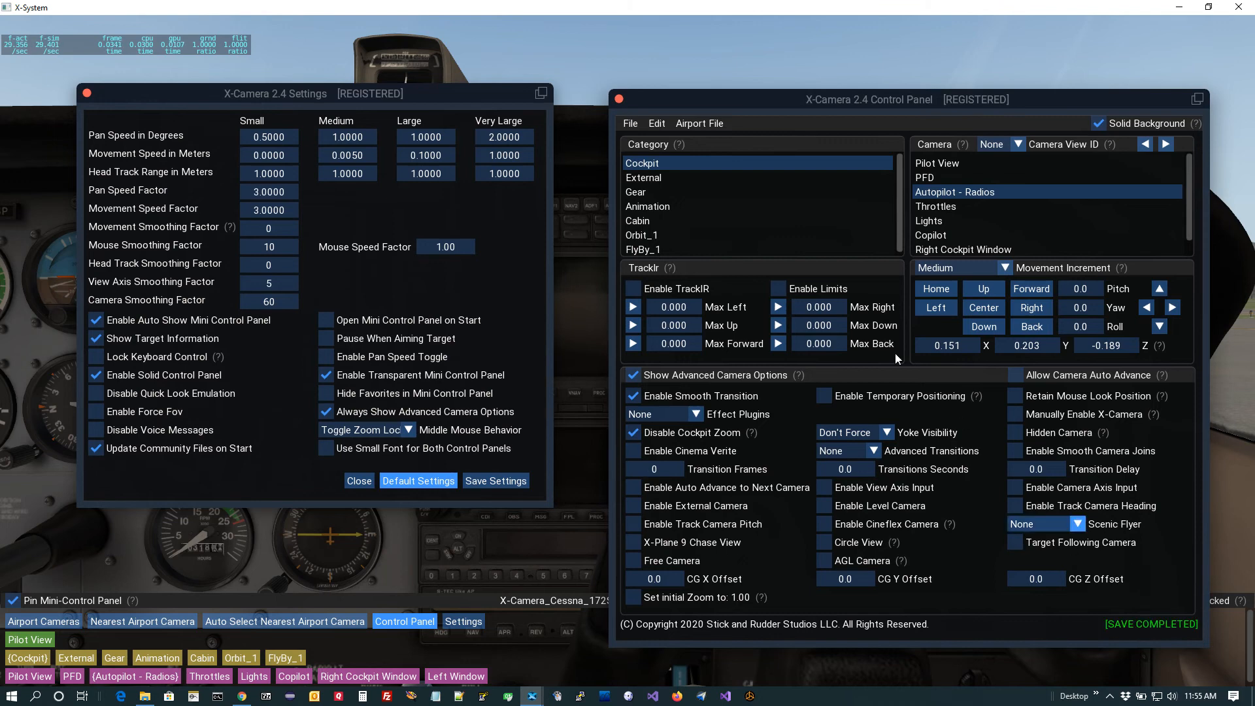
left_click(619, 100)
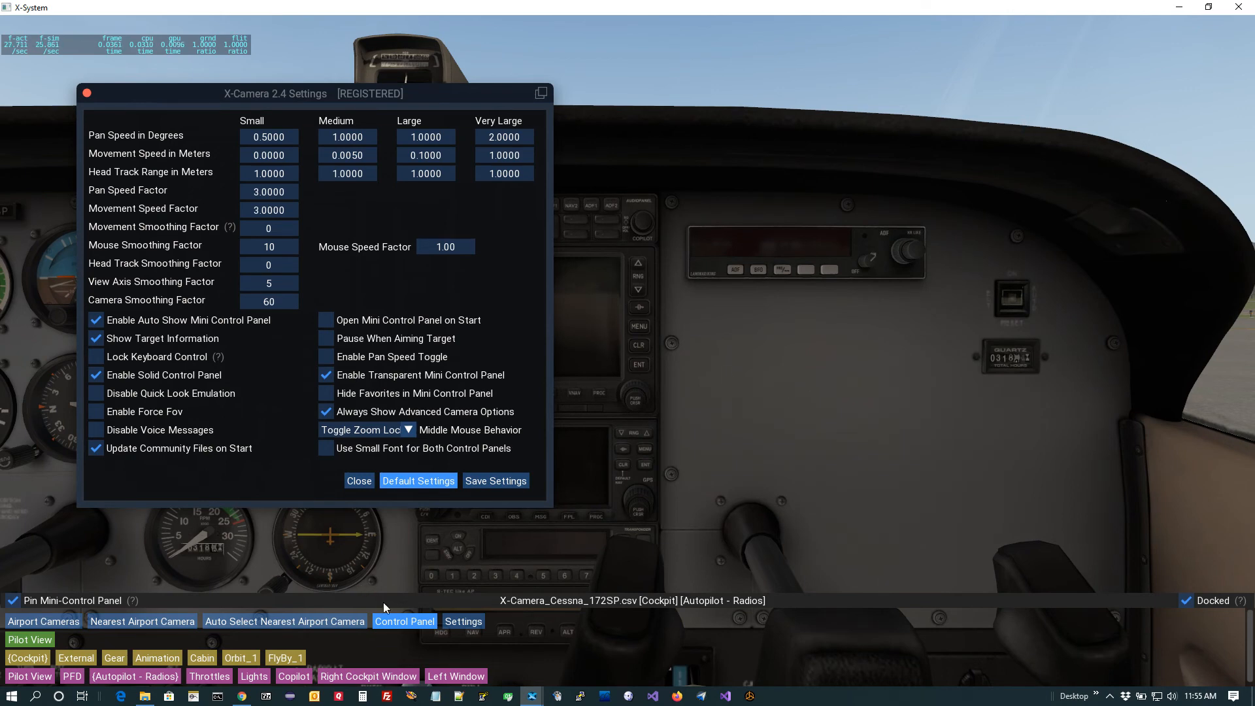
Step: Reopen the Control Panel, test toggling the zoom lock in the cockpit view and close the X-Plane 430 pop-up
left_click(403, 621)
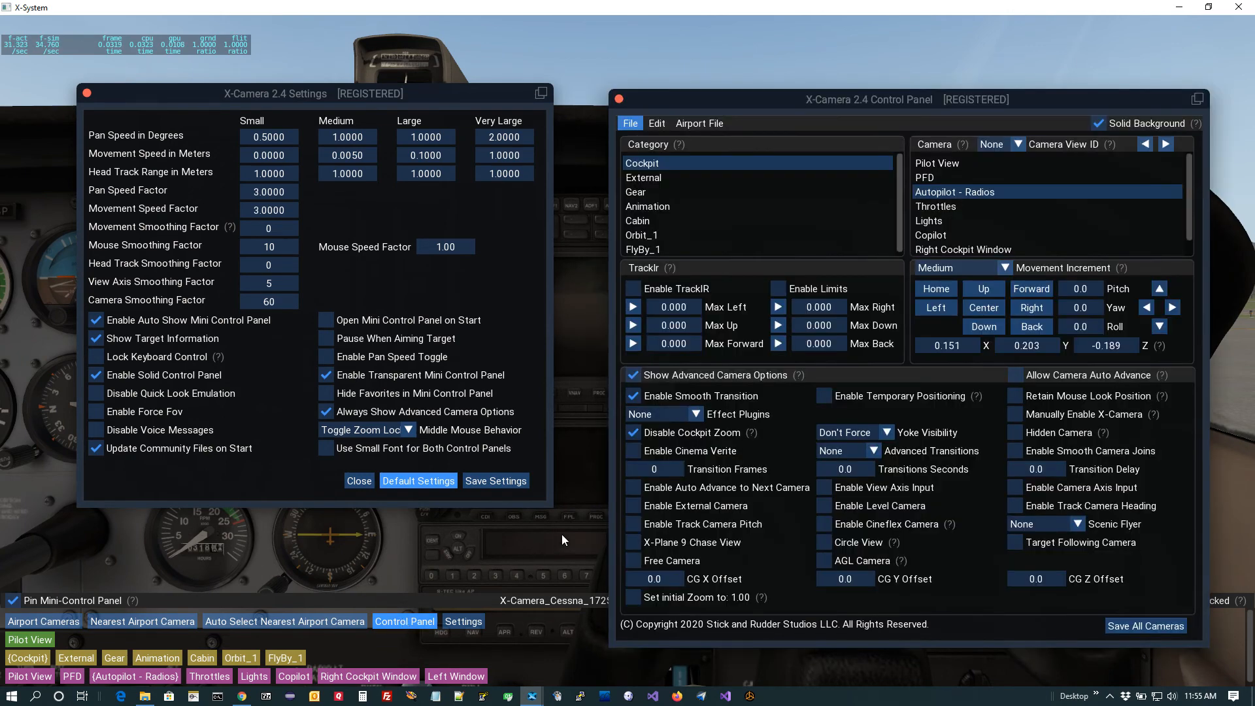
middle_click(578, 528)
middle_click(595, 508)
left_click(588, 498)
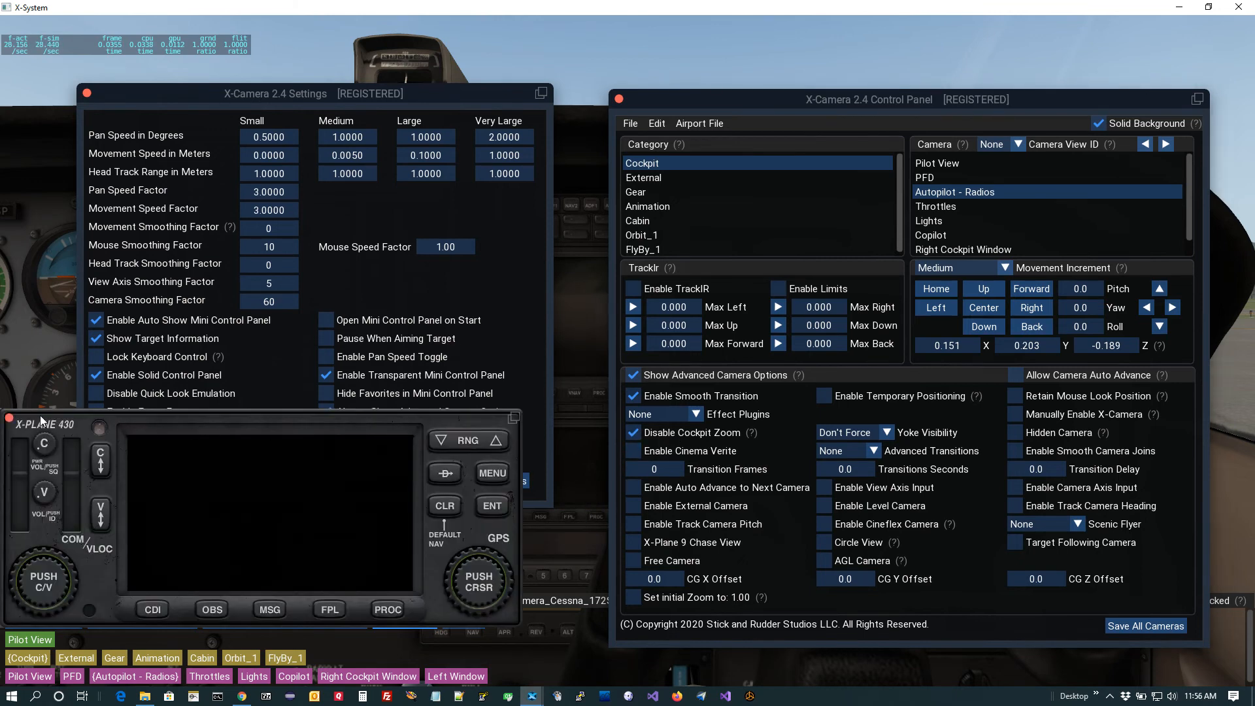
left_click(10, 419)
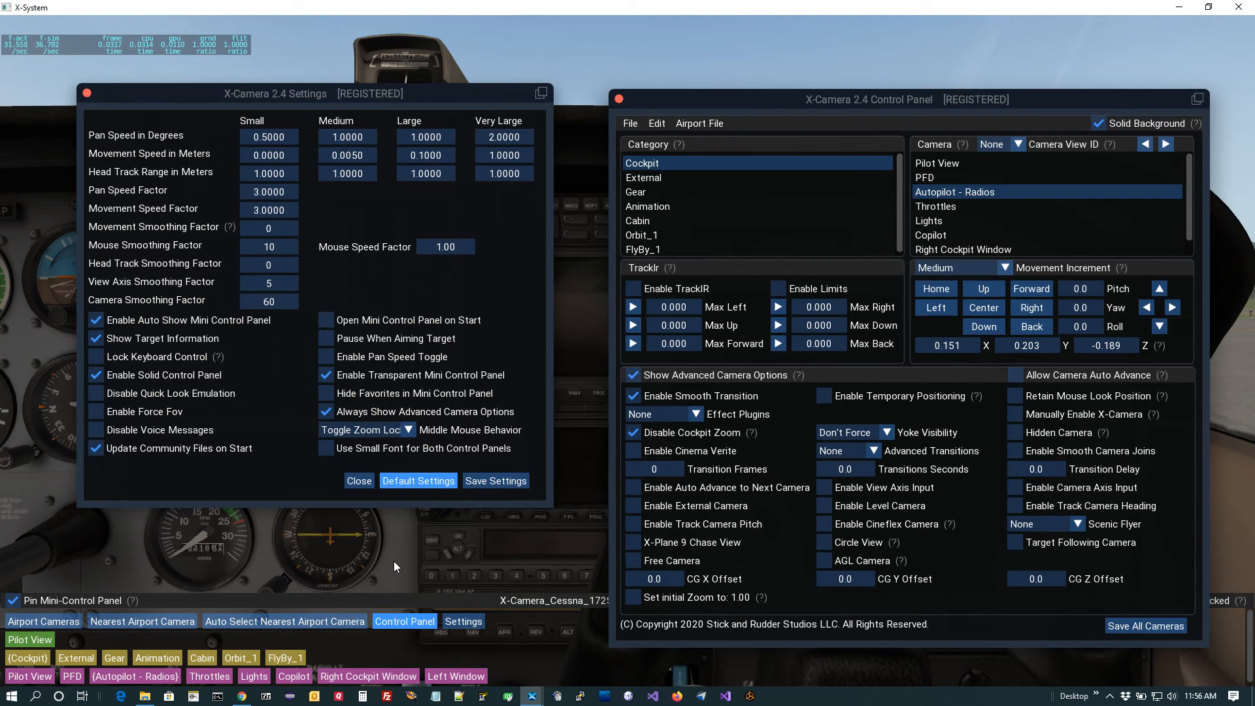
Step: Set Middle Mouse Behavior to None and move the Control Panel window slightly higher beside the Settings window
left_click(410, 431)
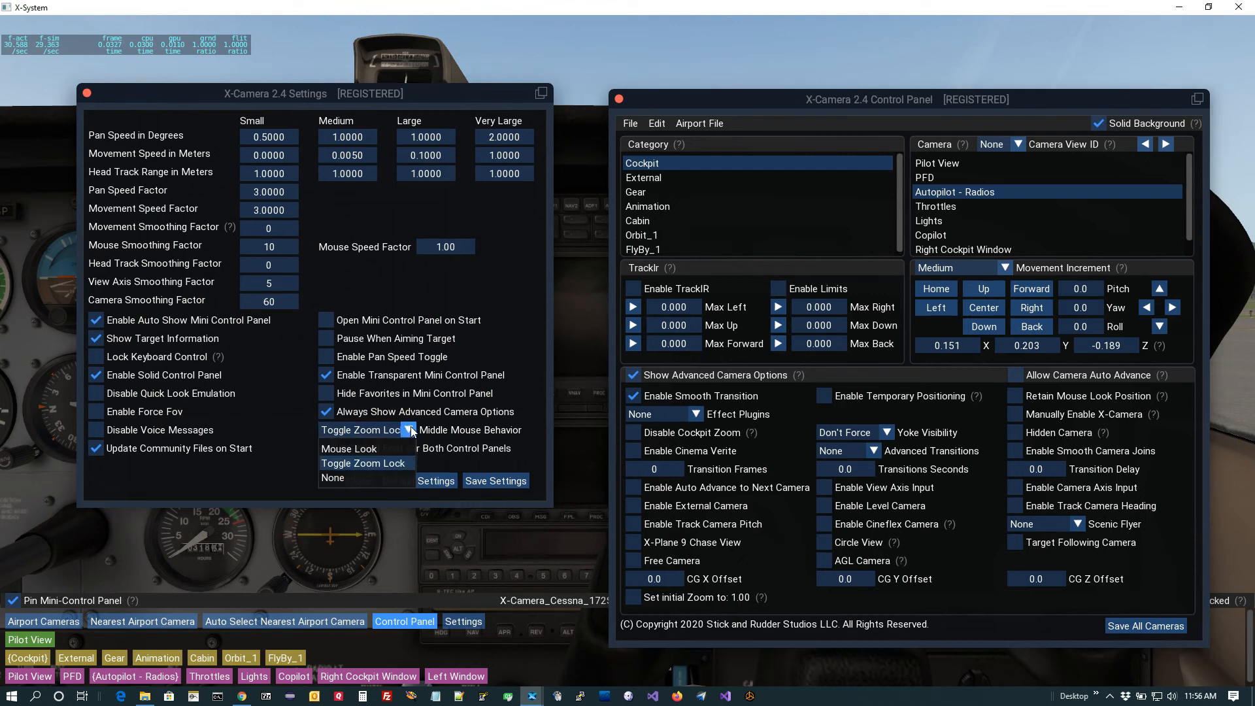
left_click(351, 490)
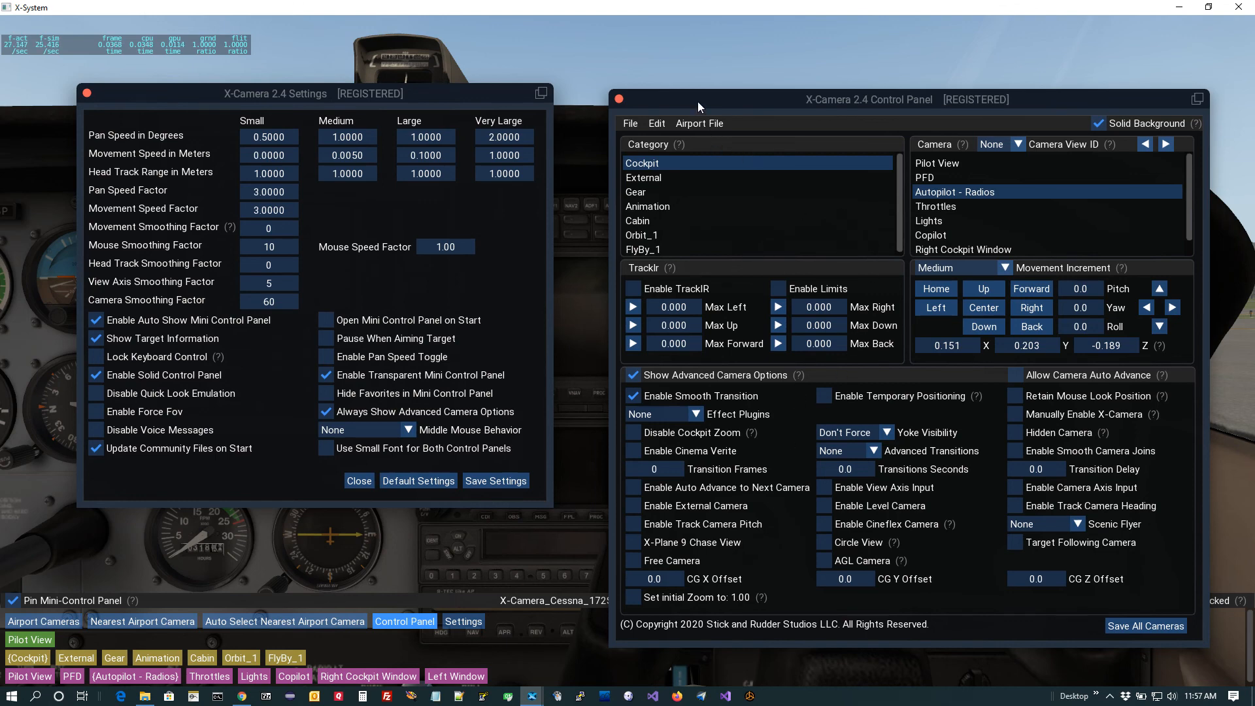
left_click_drag(698, 107, 714, 61)
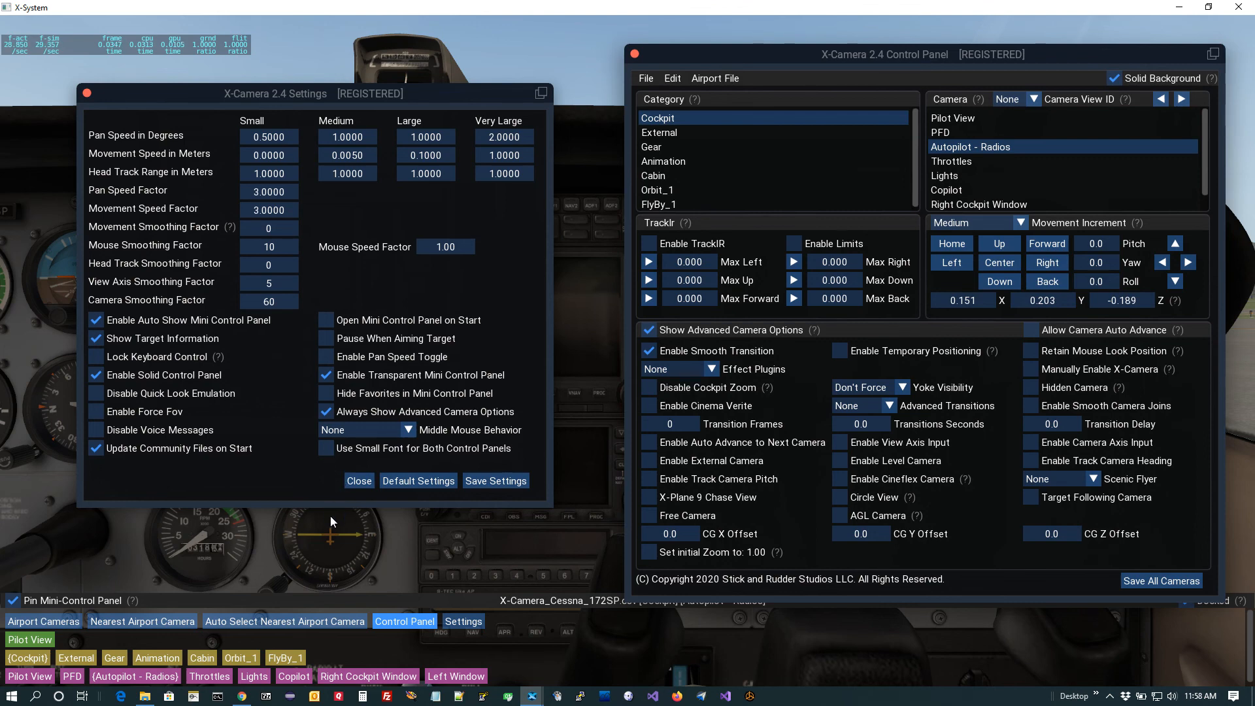
Step: Try Use Small Font for Both Control Panels, arranging the Control Panel and Mini-Control Panel for comparison, and turn the option off again
left_click(325, 448)
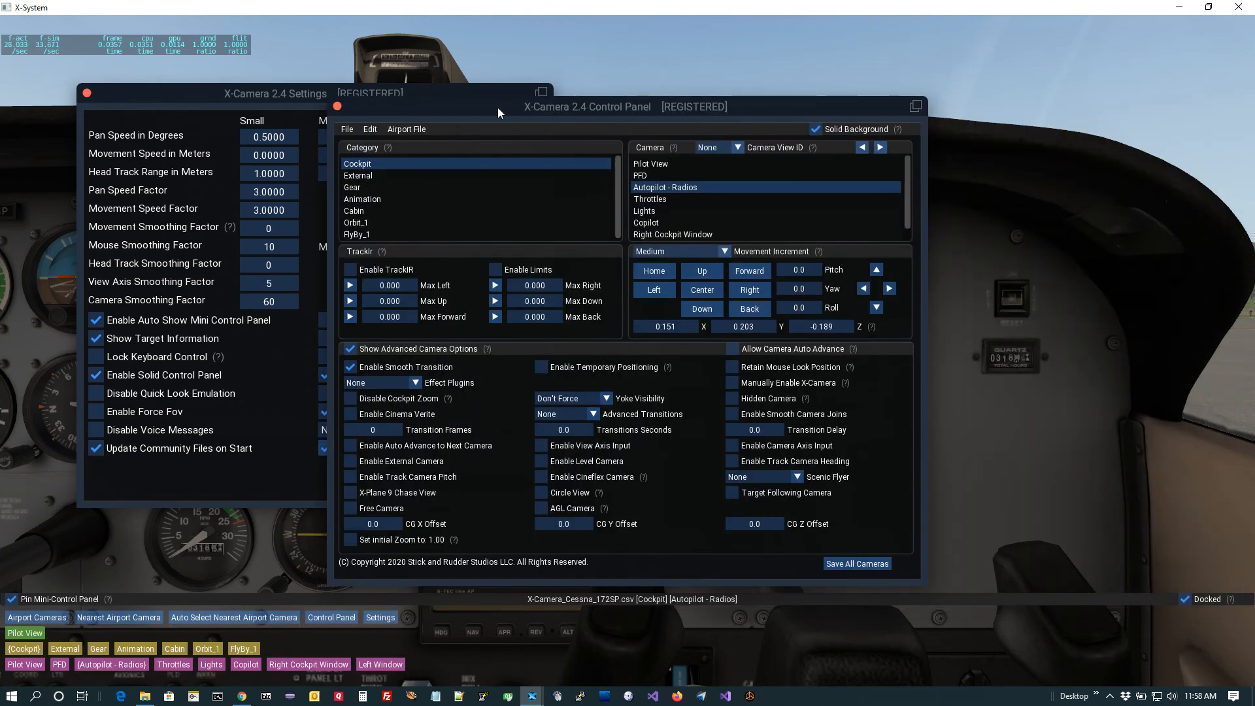
left_click_drag(497, 107, 724, 100)
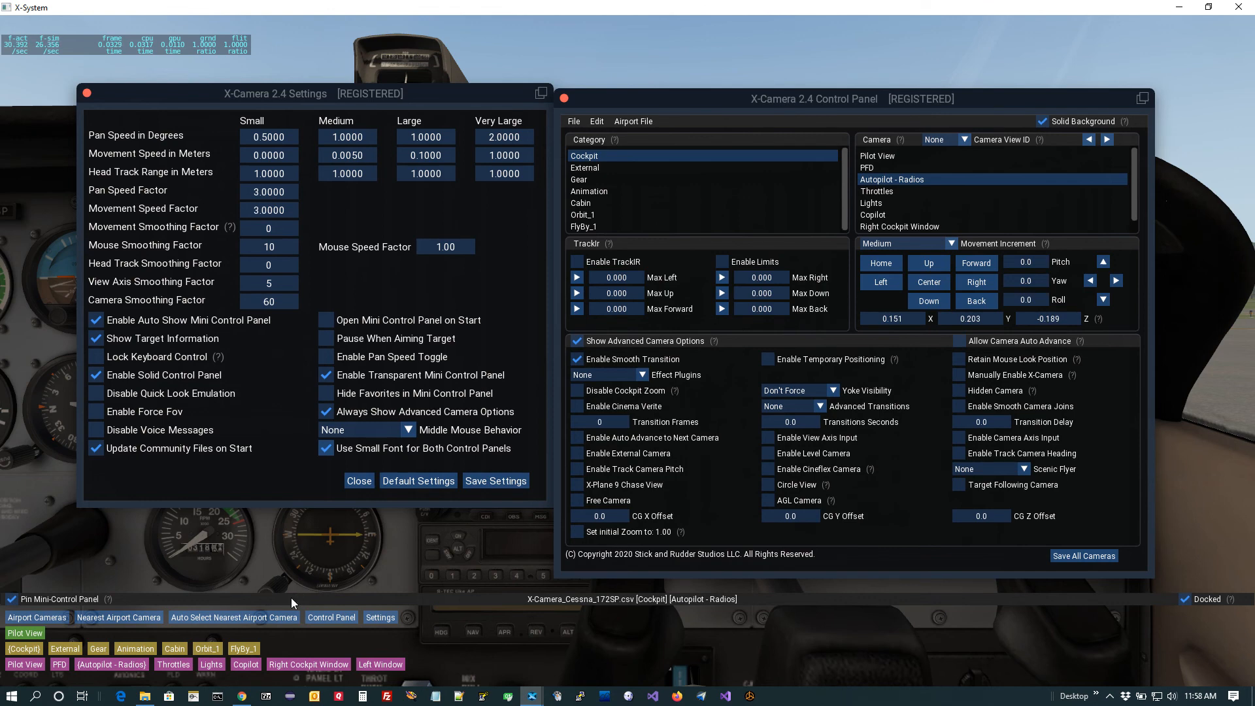
mouse_move(292, 595)
left_mouse_down()
mouse_move(286, 613)
mouse_move(286, 598)
left_mouse_up()
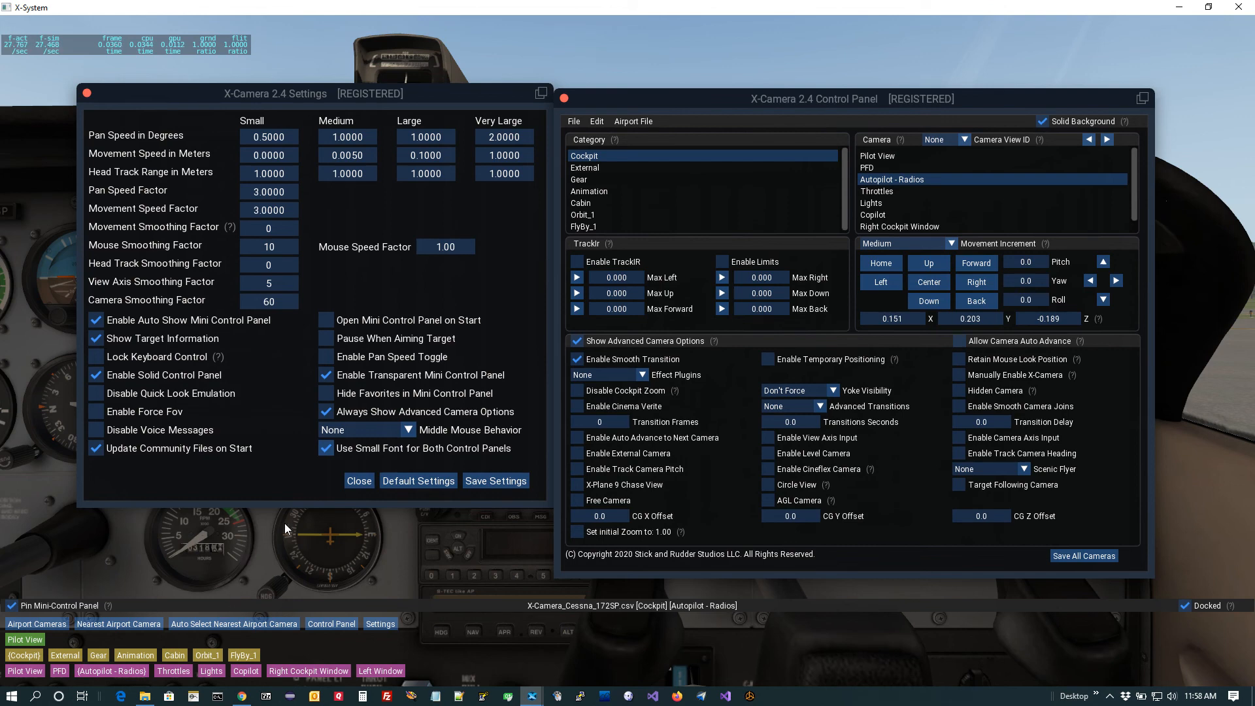
left_click(324, 449)
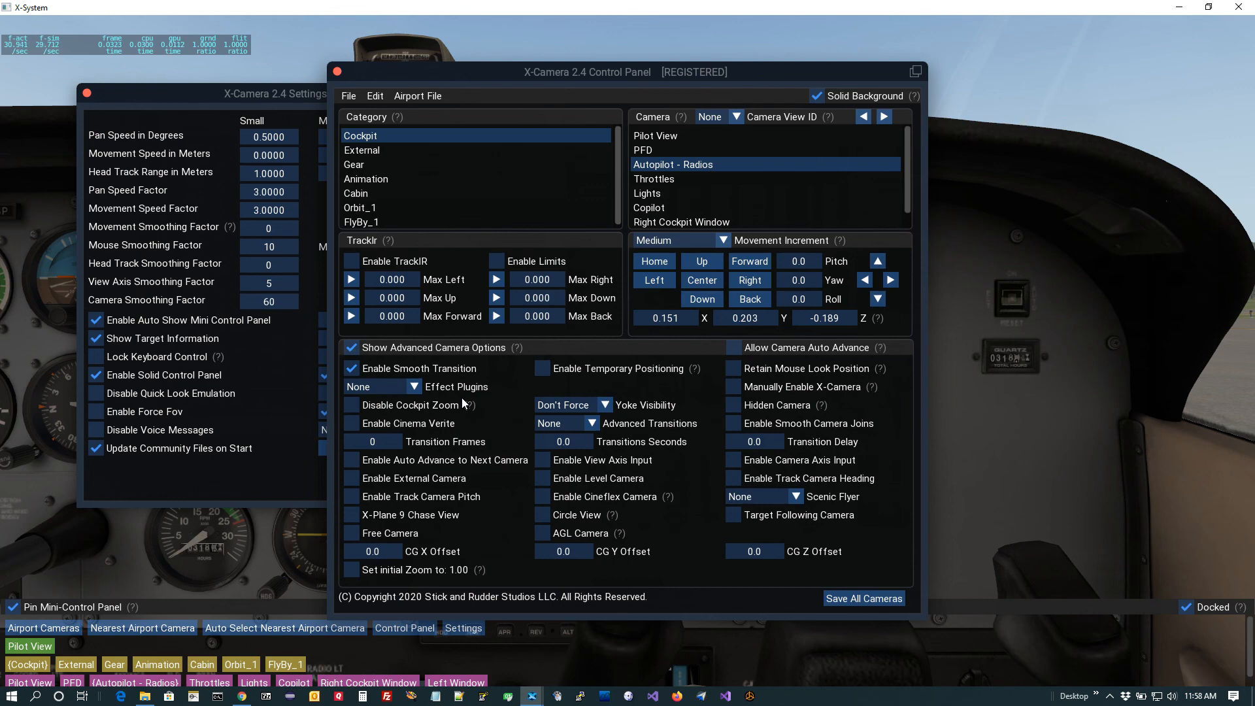
Step: View the available User Interface Size choices in X-Plane's graphics settings and close the simulator settings
mouse_move(1226, 33)
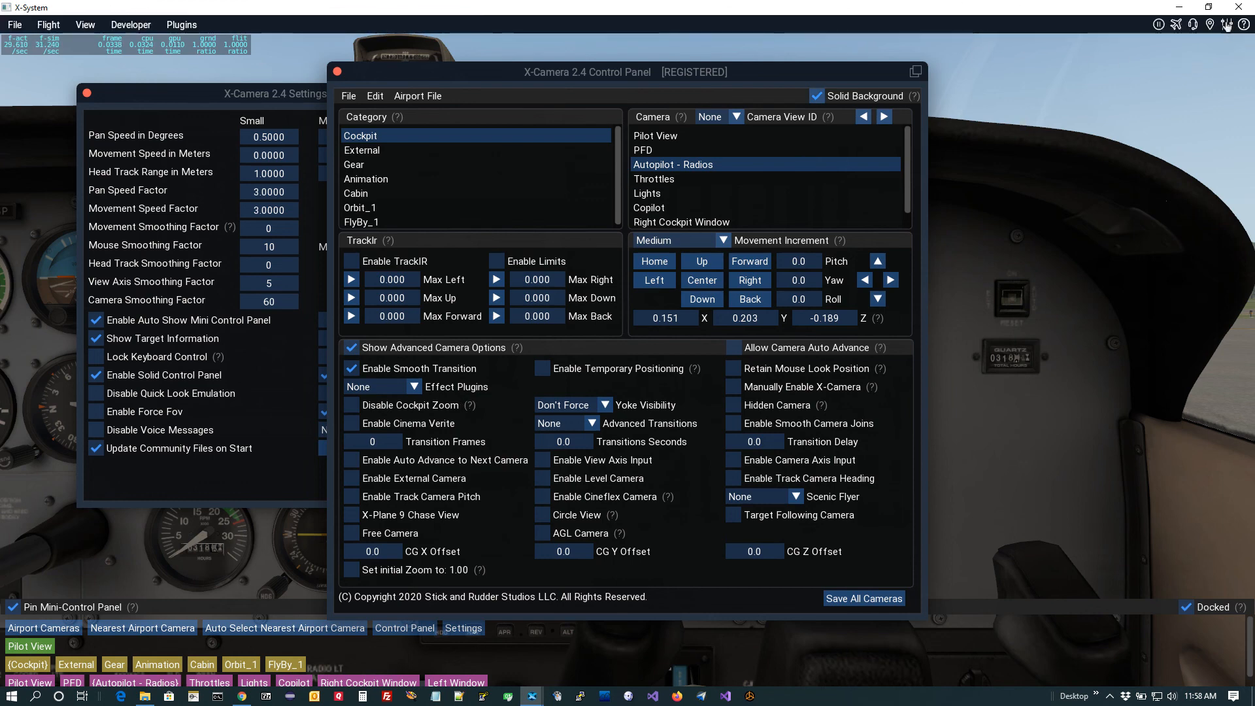
left_click(1226, 26)
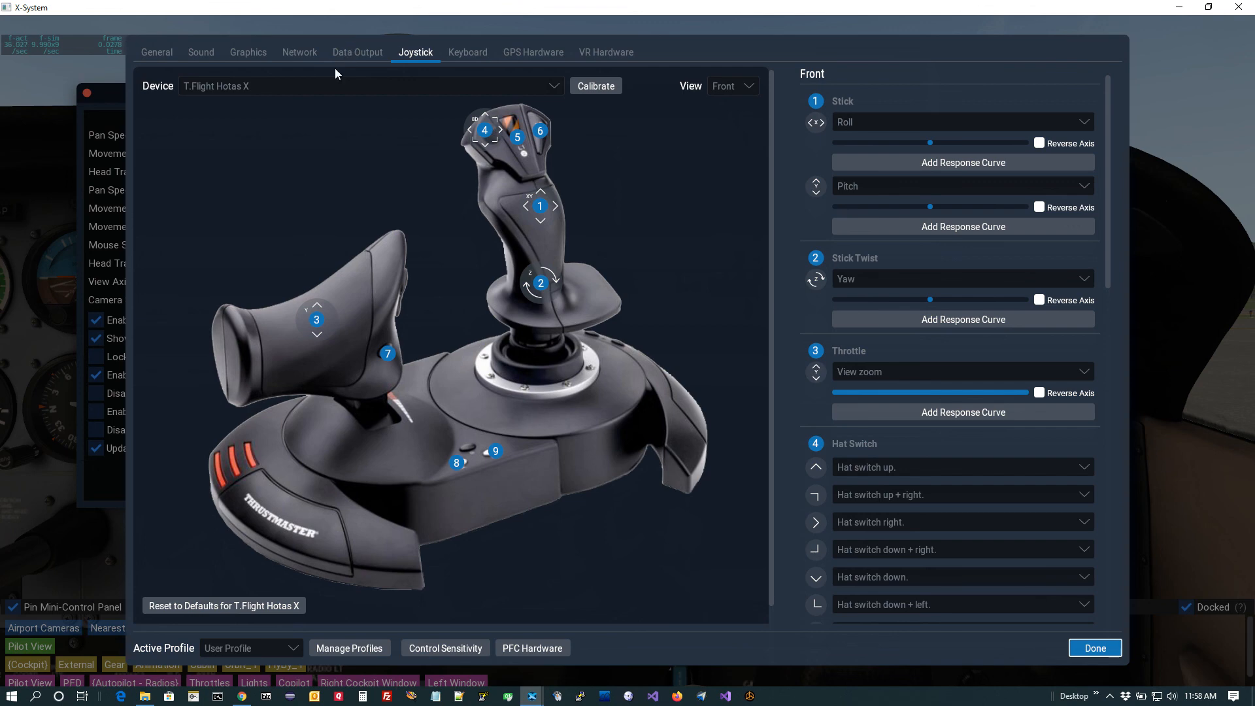
left_click(253, 55)
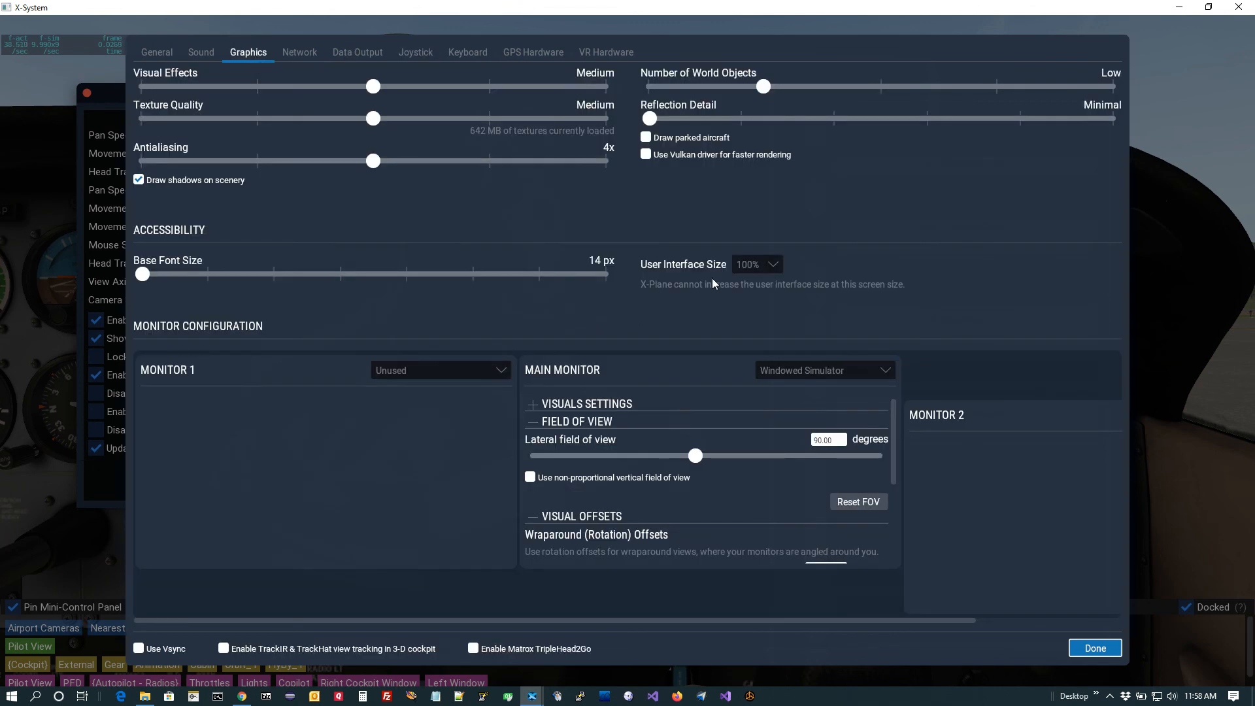
left_click(768, 264)
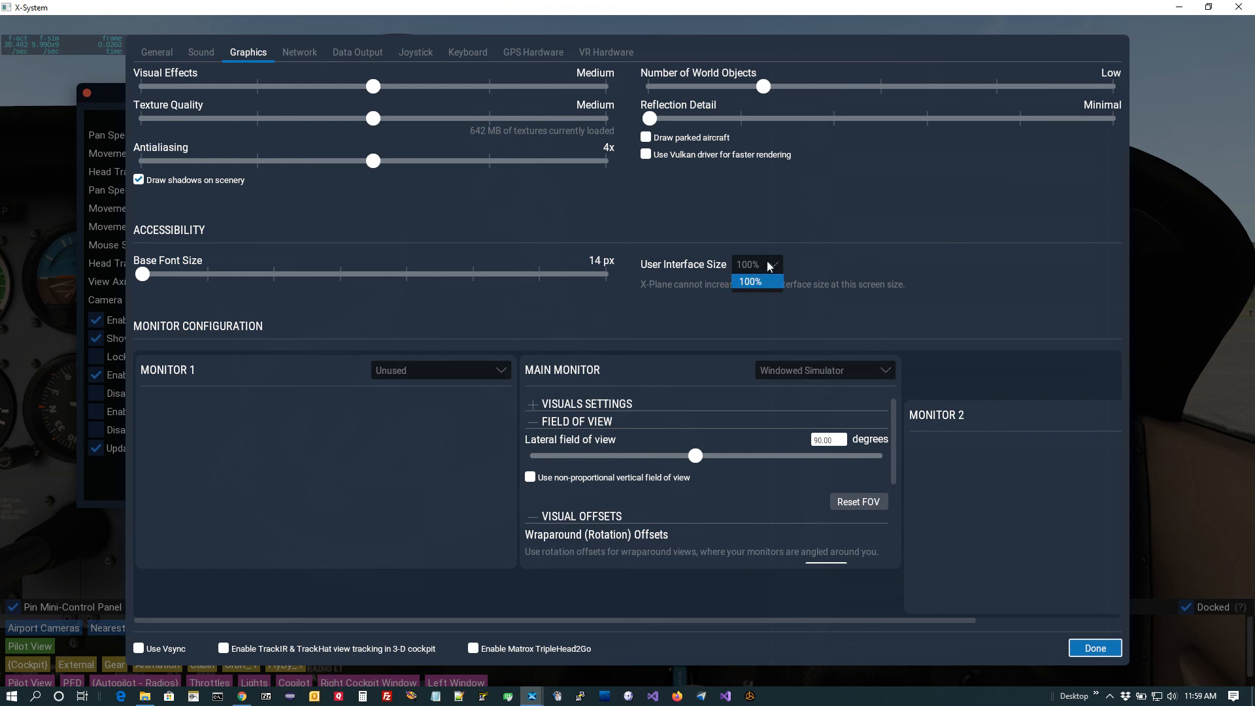
left_click(845, 255)
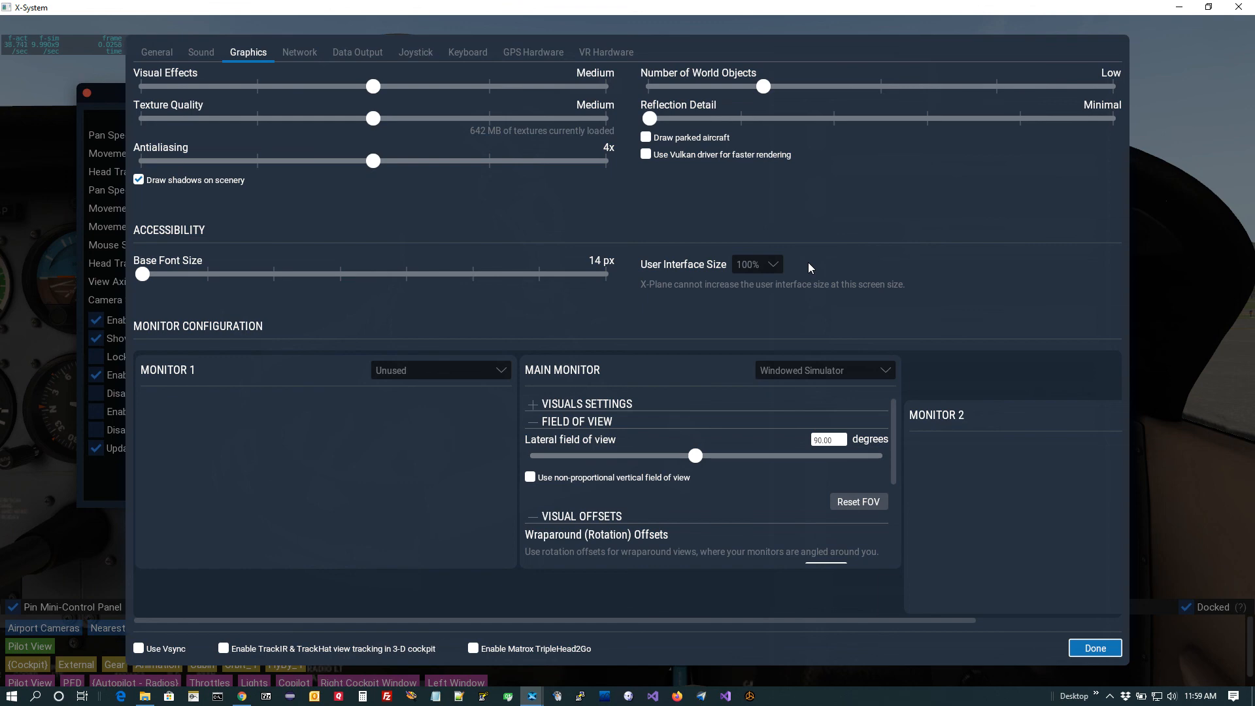
left_click(1094, 649)
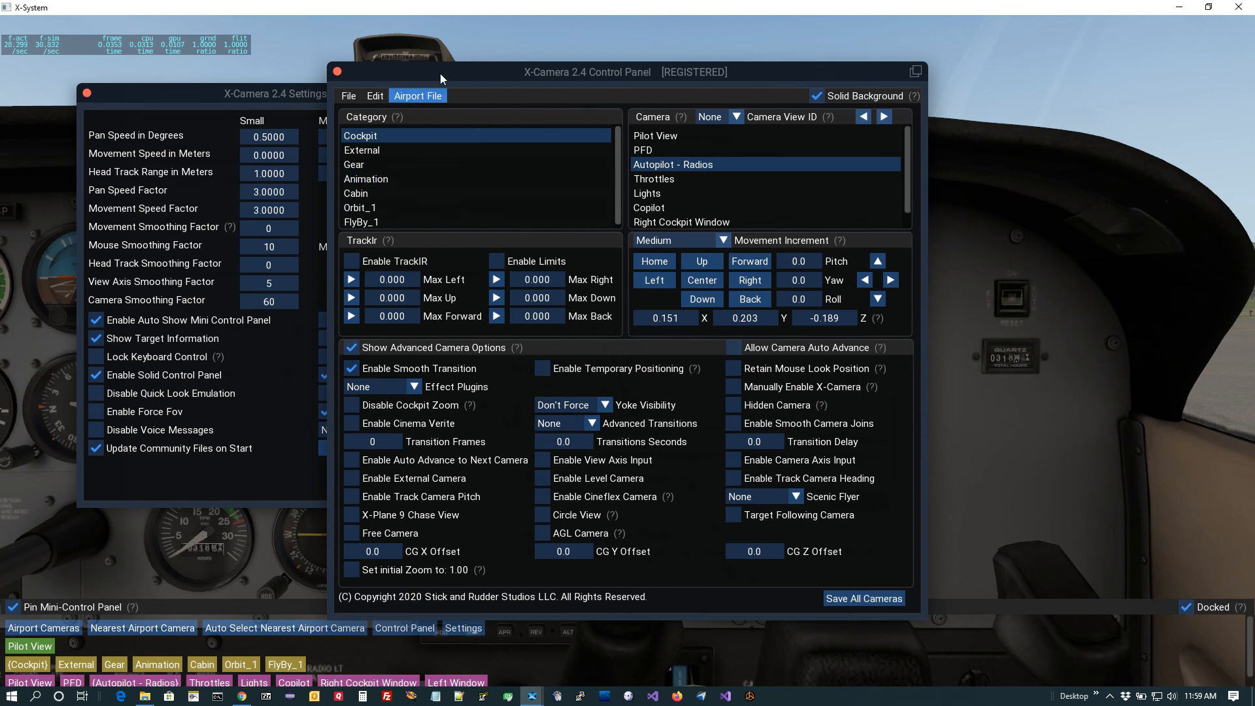
Step: Move the Control Panel off the Settings window, close it and restore the X-Camera settings to their defaults
left_click_drag(441, 74, 606, 71)
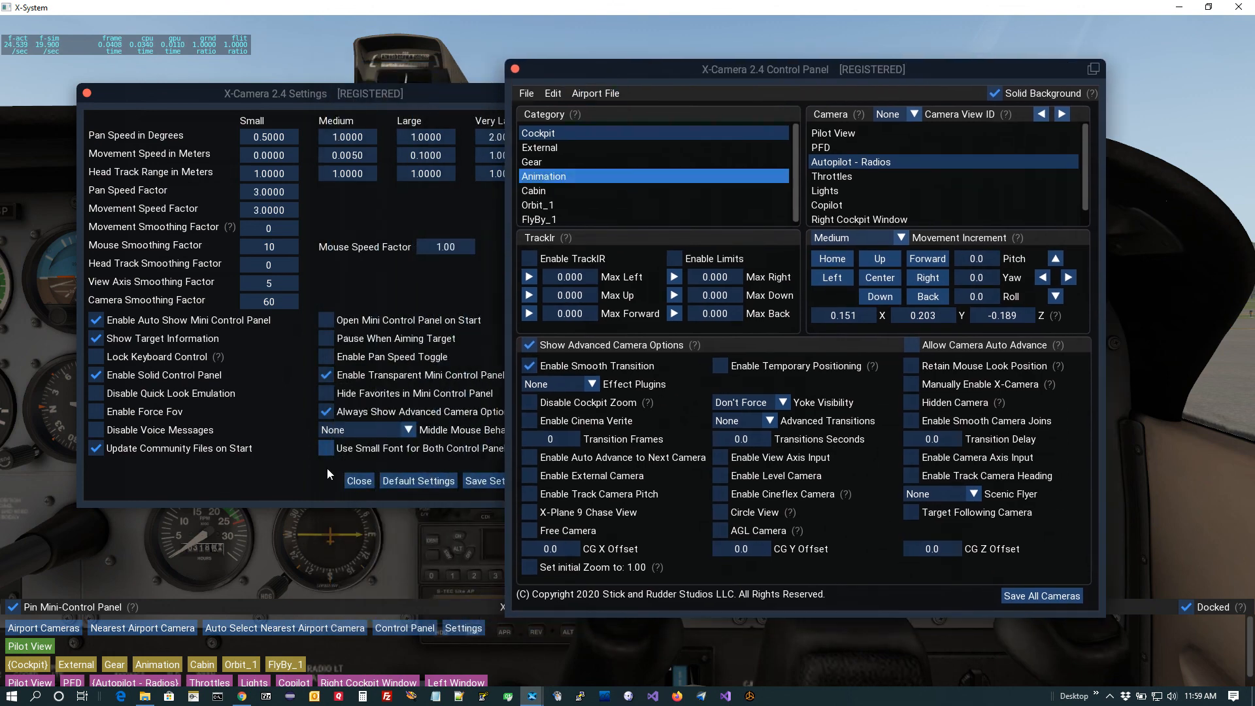
left_click(515, 70)
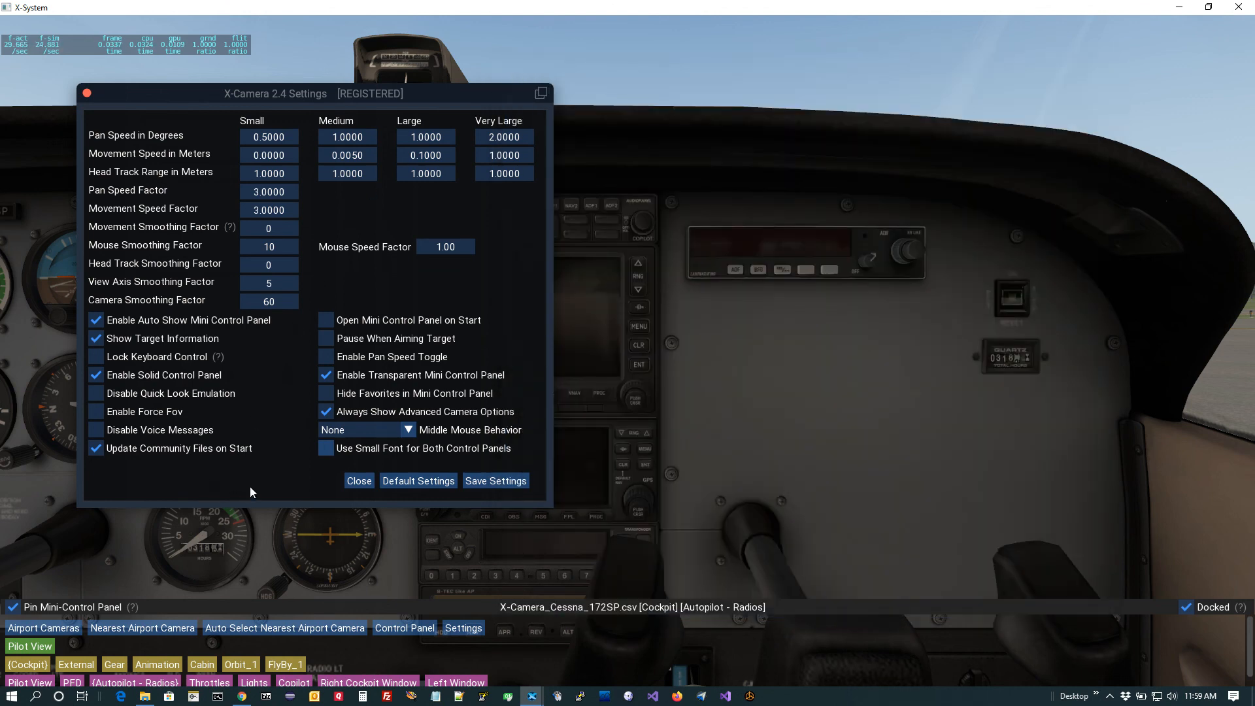
left_click(415, 480)
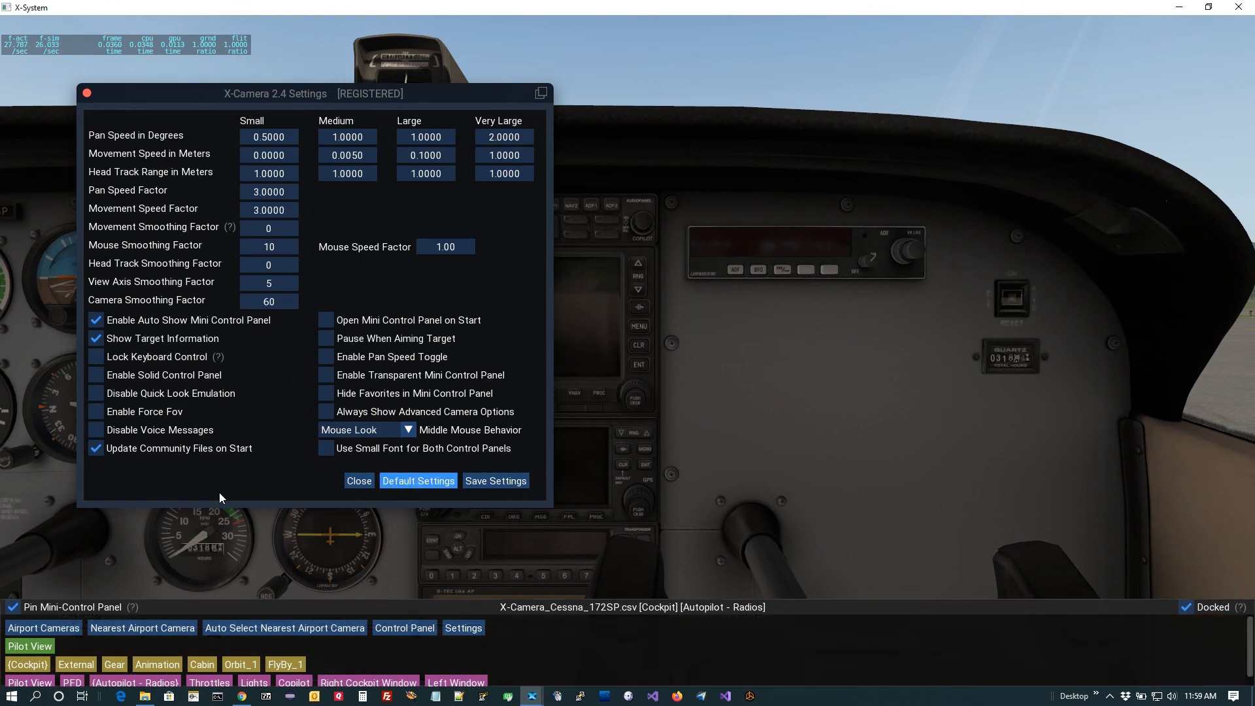